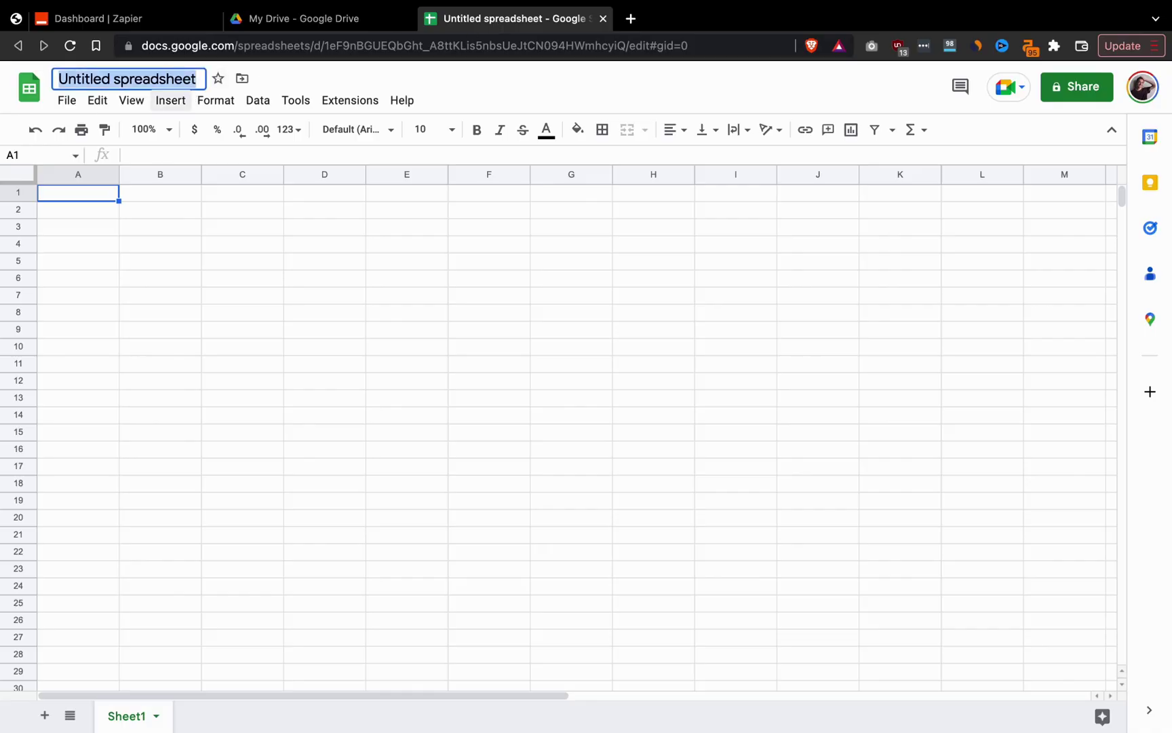
- Title the spreadsheet 'TikTok Hooks ChatGPT' and widen column A
{"action": "type", "text": "TikTok"}
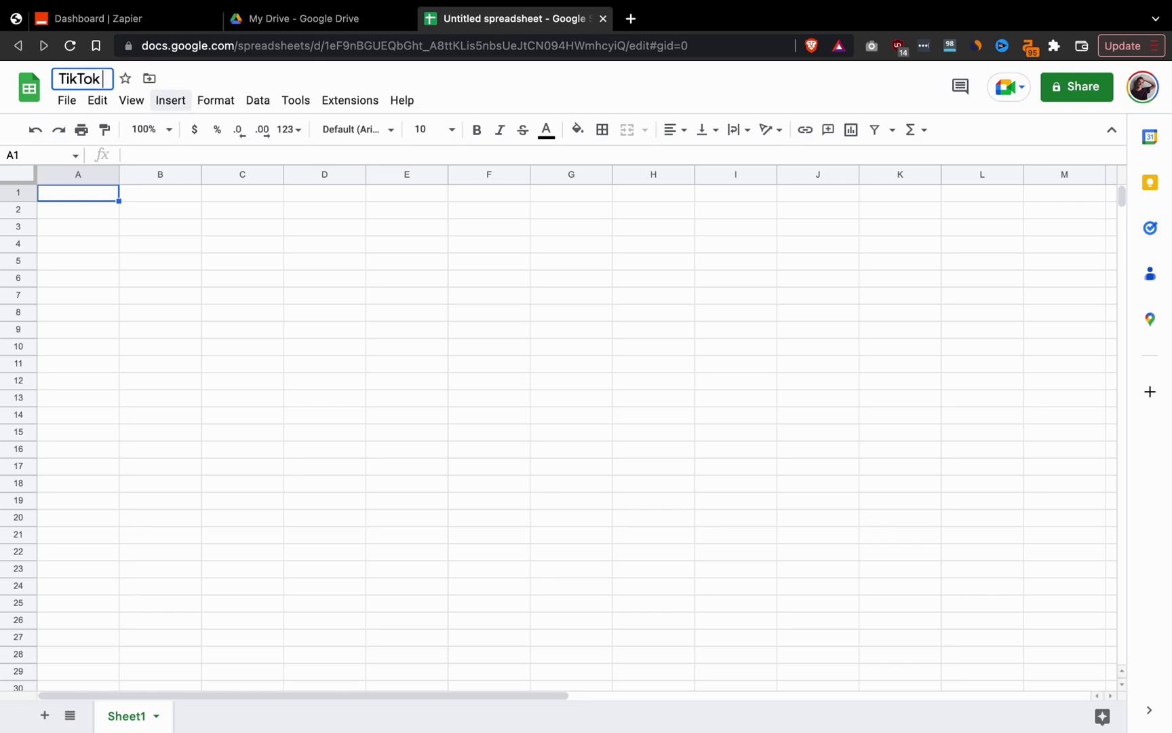
{"action": "type", "text": " Hooks ChatGPT"}
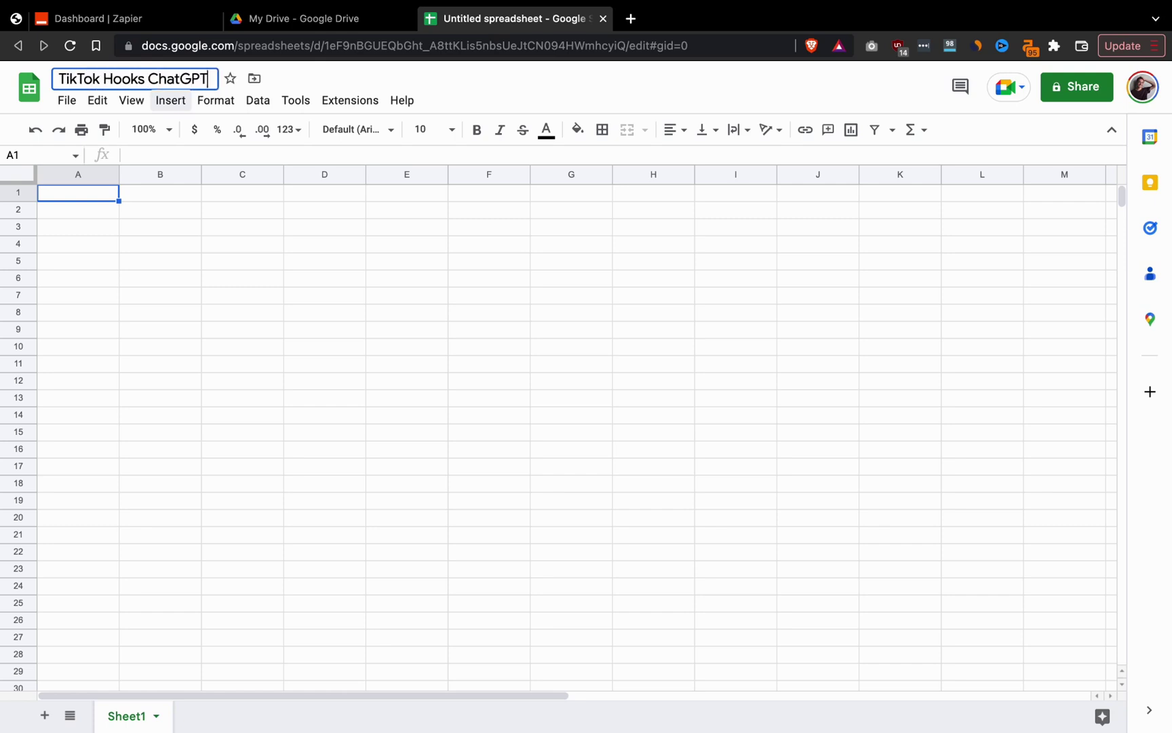
{"action": "key", "text": "Return"}
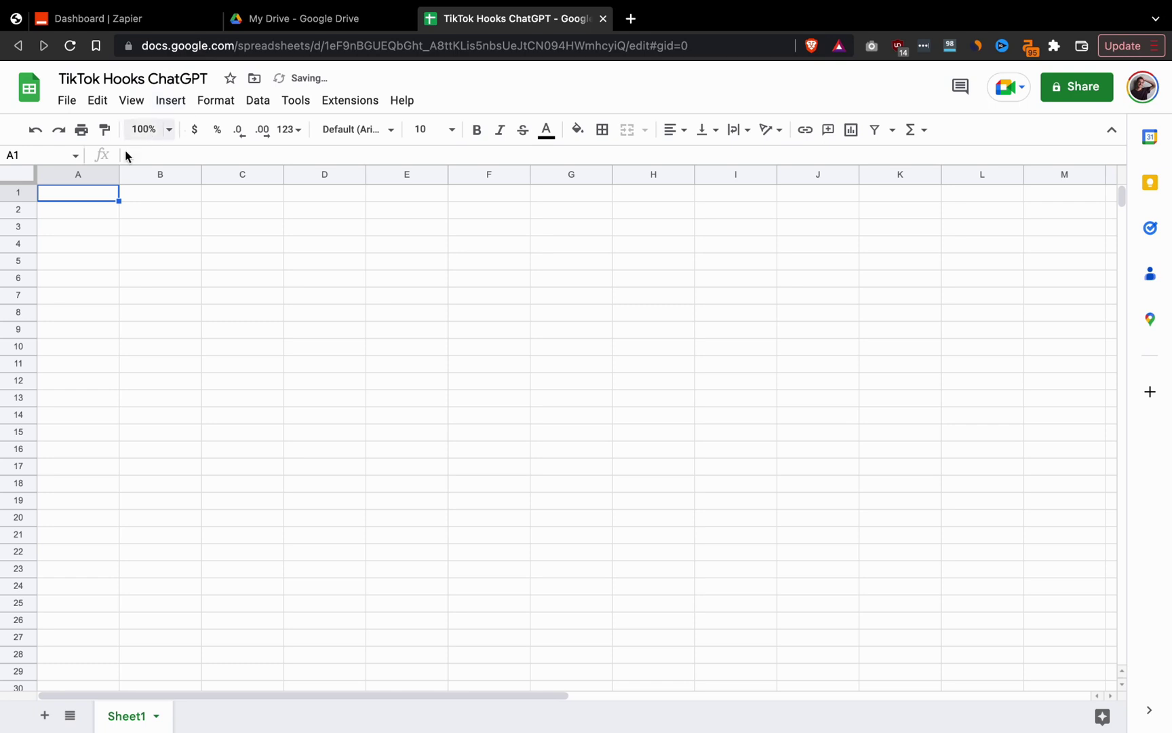
{"action": "left_click_drag", "start_coordinate": [119, 171], "coordinate": [313, 166]}
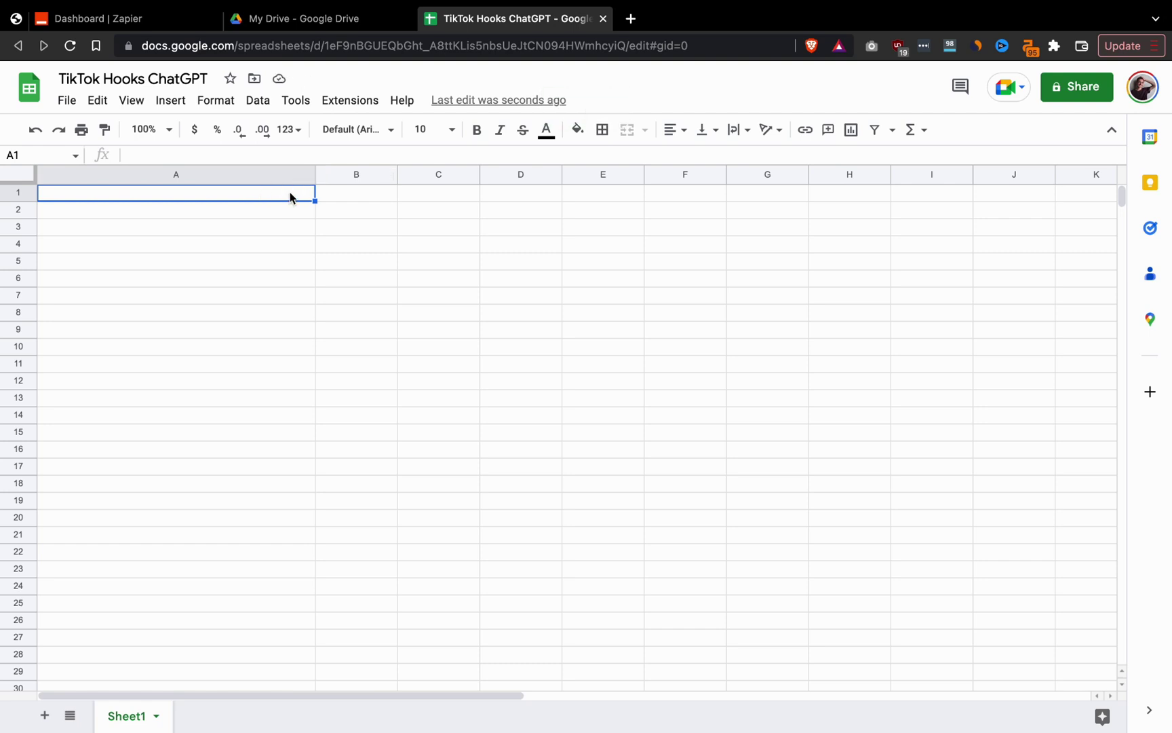
- Enter headers 'video description' in A1 and 'hook' in B1, widening column B
{"action": "type", "text": "video desc"}
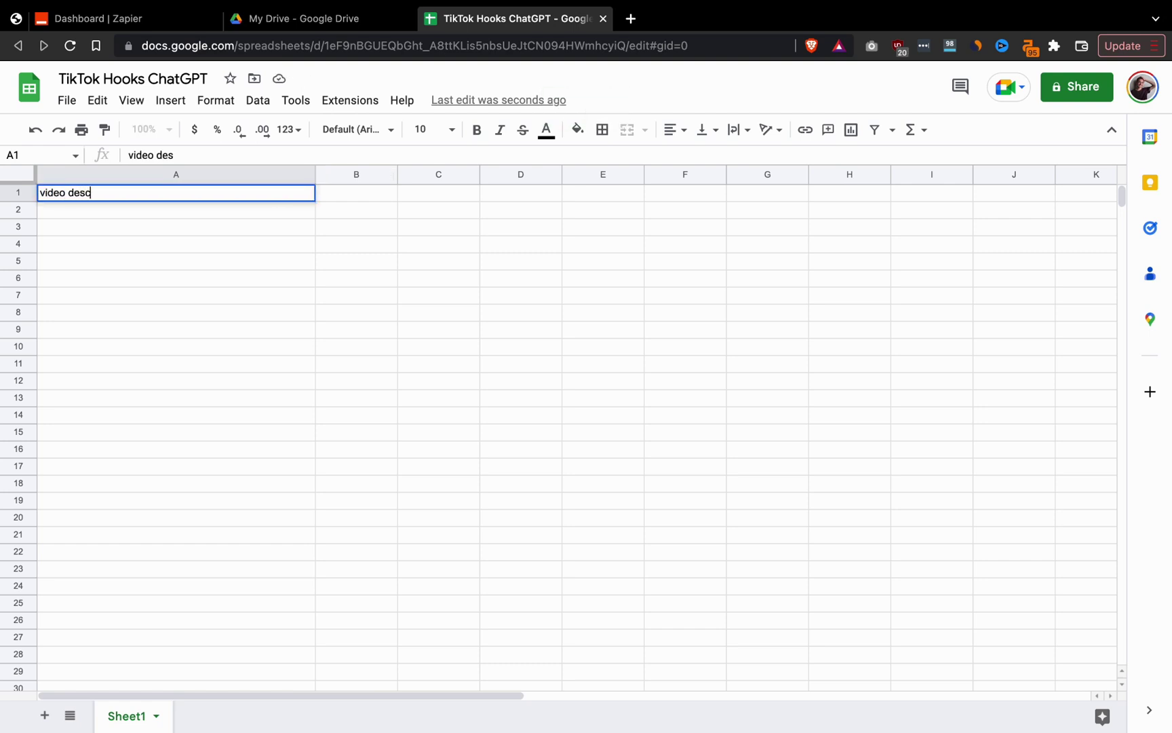
{"action": "type", "text": "ription"}
{"action": "key", "text": "Return"}
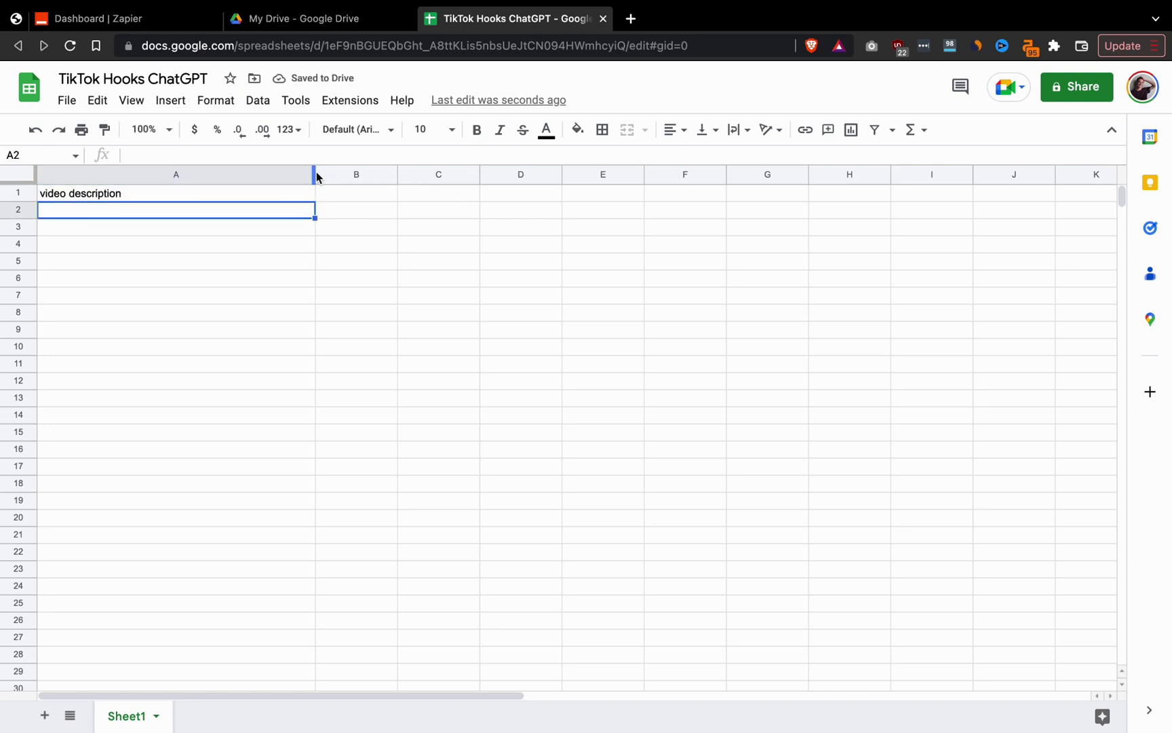
{"action": "left_click", "coordinate": [201, 197]}
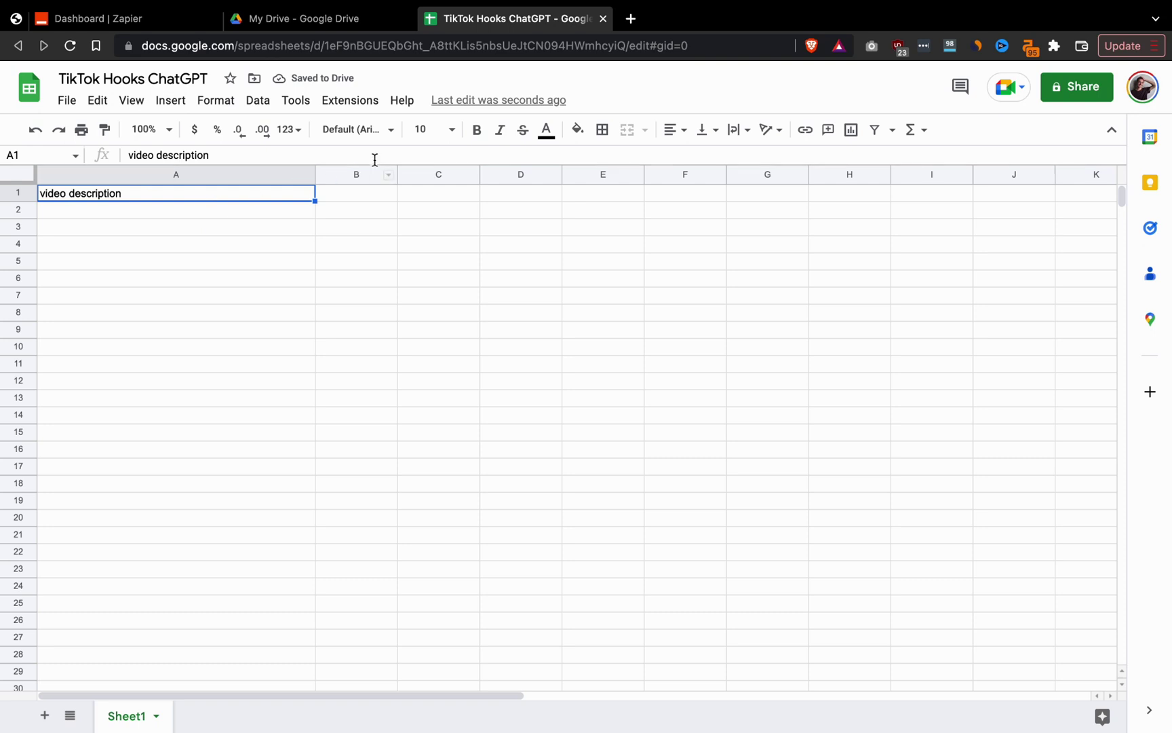
{"action": "left_click_drag", "start_coordinate": [397, 174], "coordinate": [558, 174]}
{"action": "left_click", "coordinate": [416, 194]}
{"action": "type", "text": "hook"}
{"action": "key", "text": "Return"}
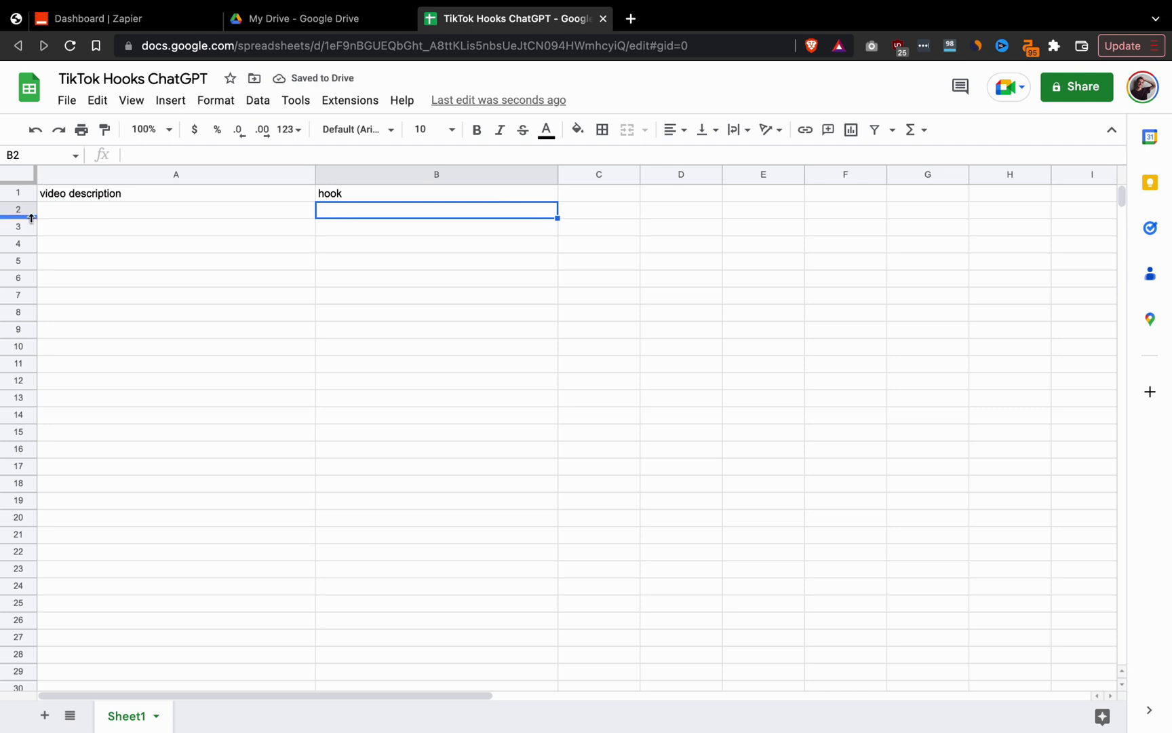
- In a taller row 2, enter 'how to use Zapier and OpenAI to get 100 AI written pieces of content' in A2
{"action": "left_click_drag", "start_coordinate": [31, 218], "coordinate": [32, 250]}
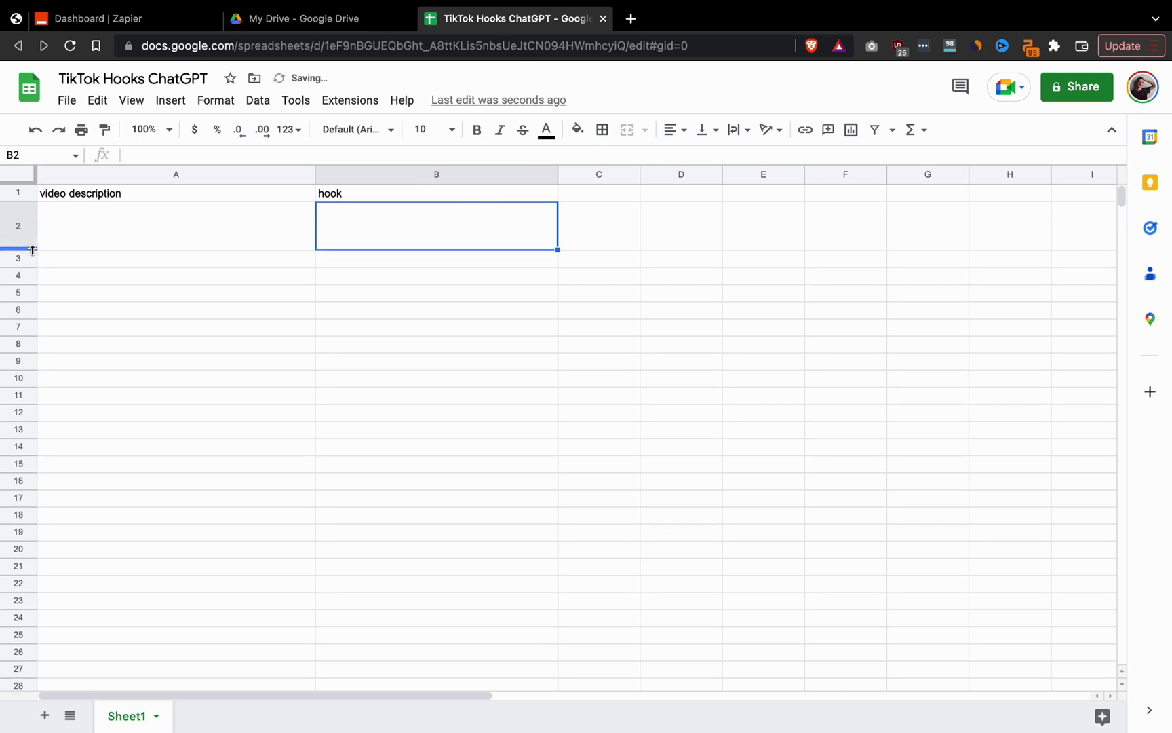
{"action": "left_click", "coordinate": [75, 228]}
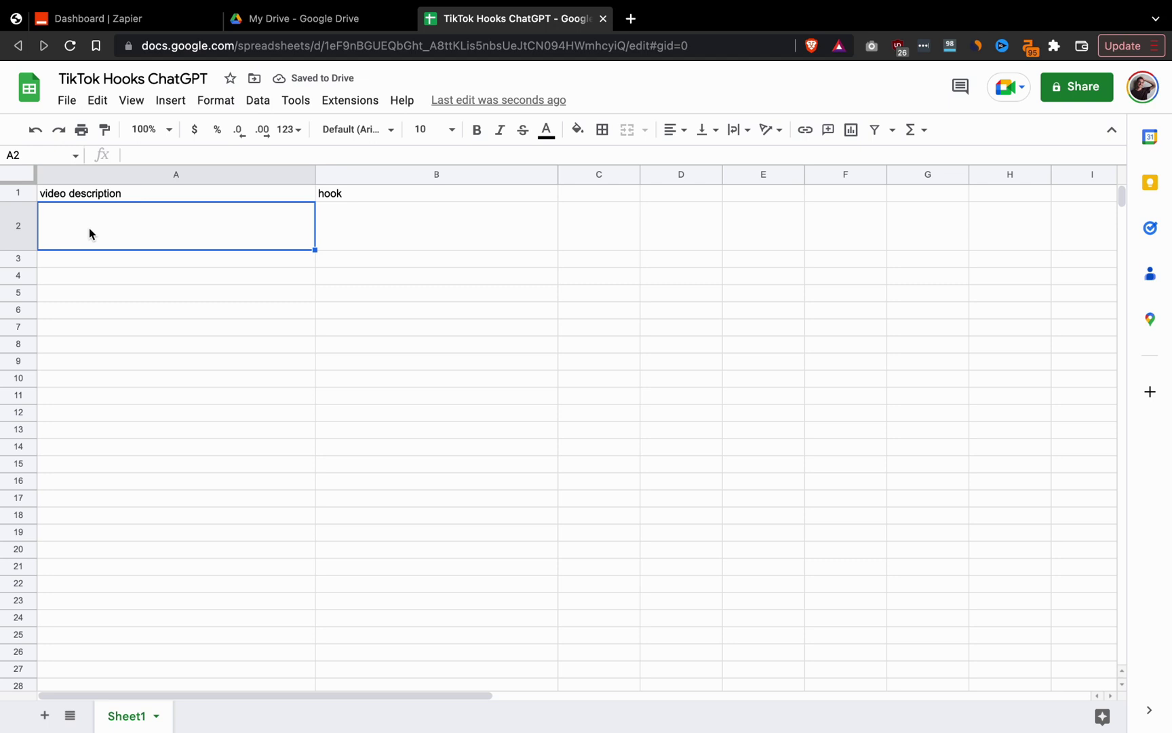
{"action": "type", "text": "how to use C"}
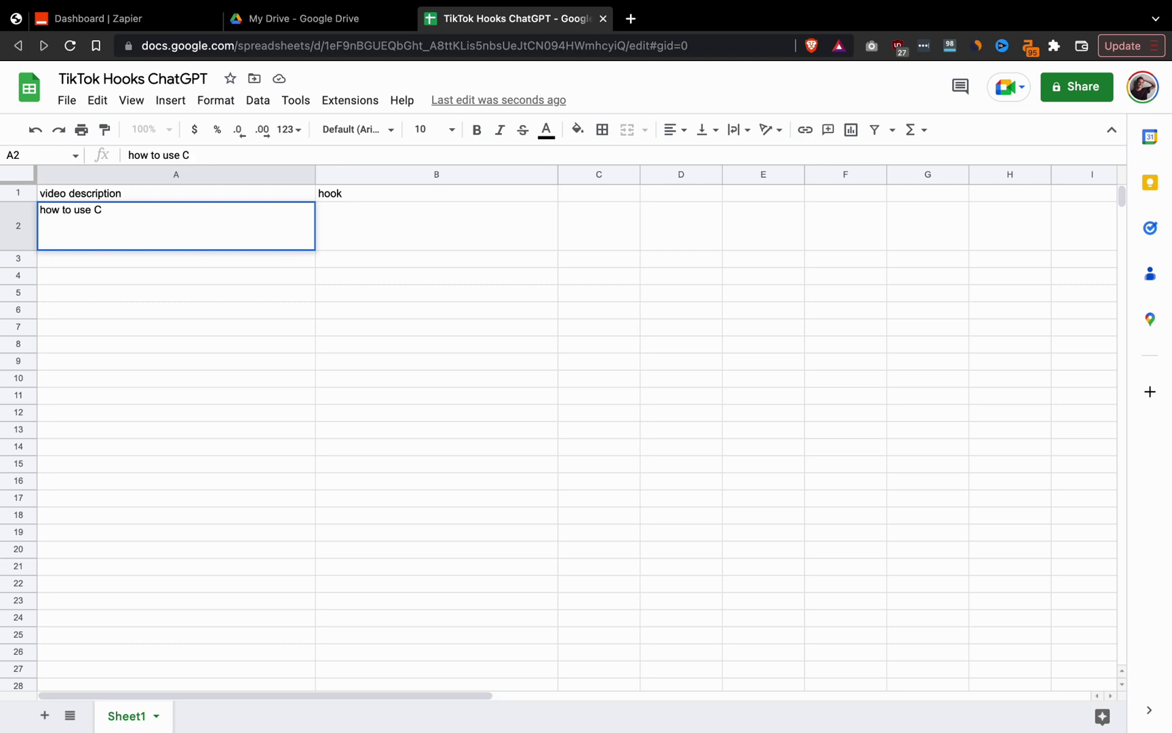
{"action": "type", "text": "hatGPT a"}
{"action": "key", "text": "BackSpace"}
{"action": "type", "text": "and Zapier "}
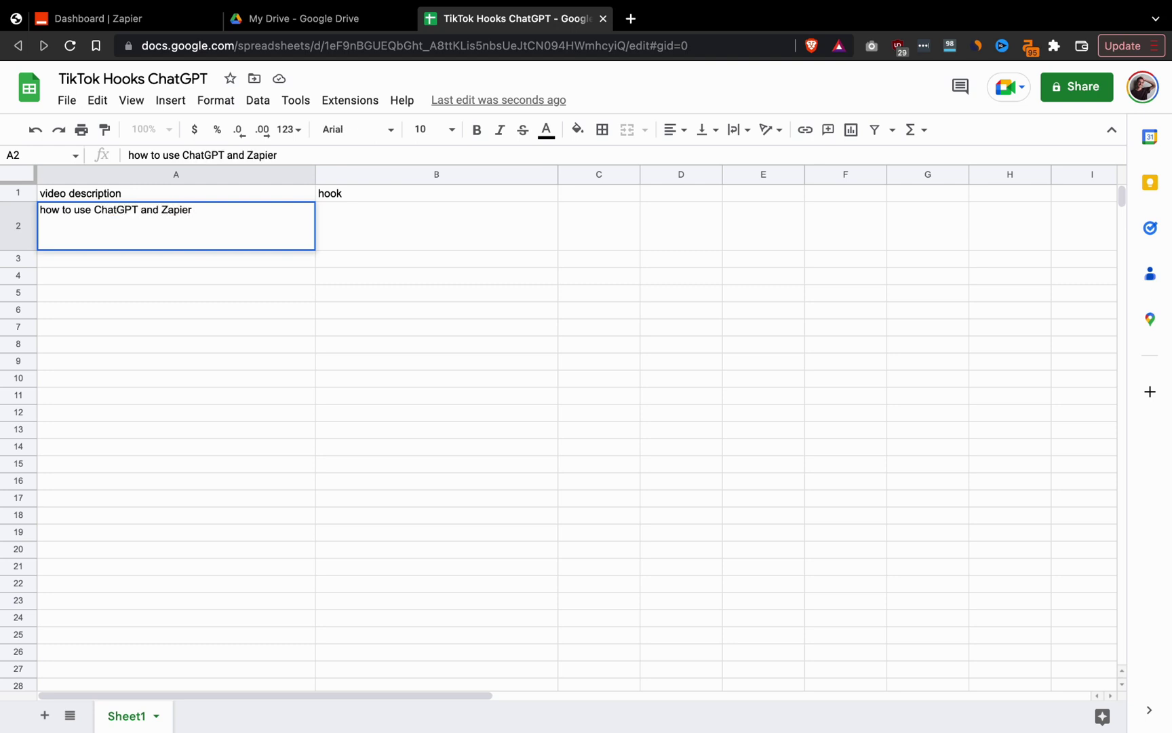
{"action": "type", "text": "to wr"}
{"action": "left_click_drag", "start_coordinate": [95, 209], "coordinate": [232, 214]}
{"action": "type", "text": "Z"}
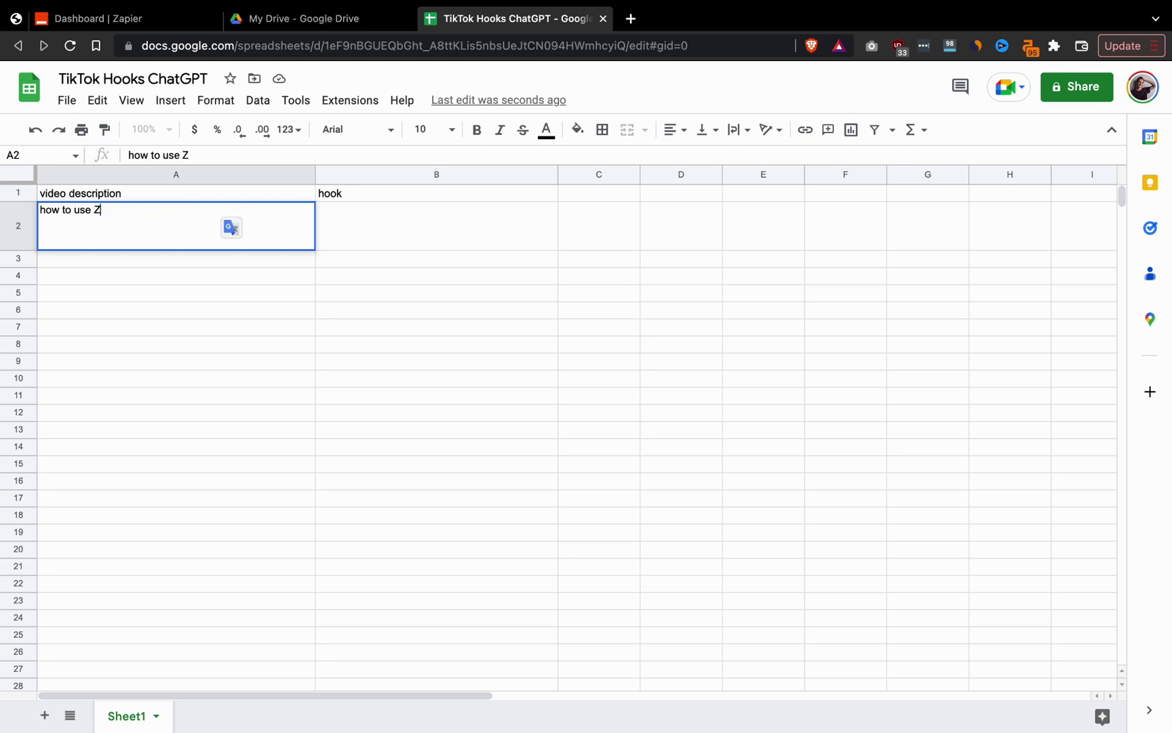
{"action": "type", "text": "apier and OpenAI to a"}
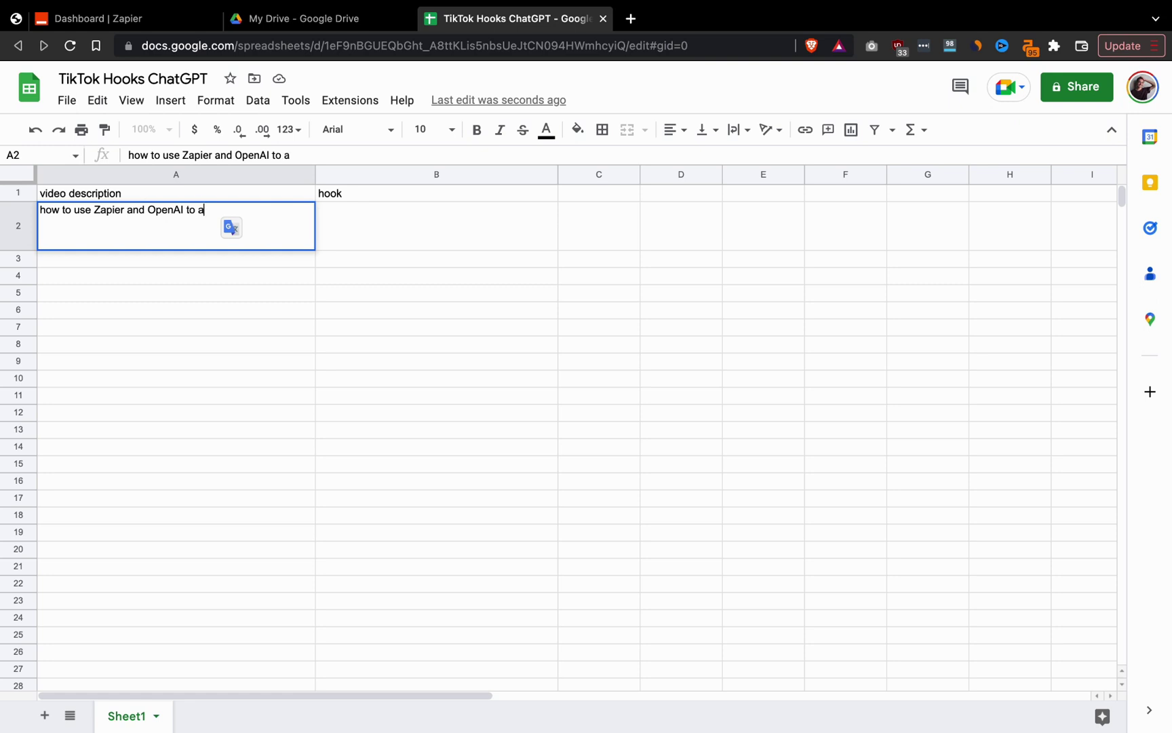
{"action": "type", "text": "sk"}
{"action": "key", "text": "BackSpace"}
{"action": "key", "text": "BackSpace"}
{"action": "key", "text": "BackSpace"}
{"action": "type", "text": "get 100 AI written pieces of conte"}
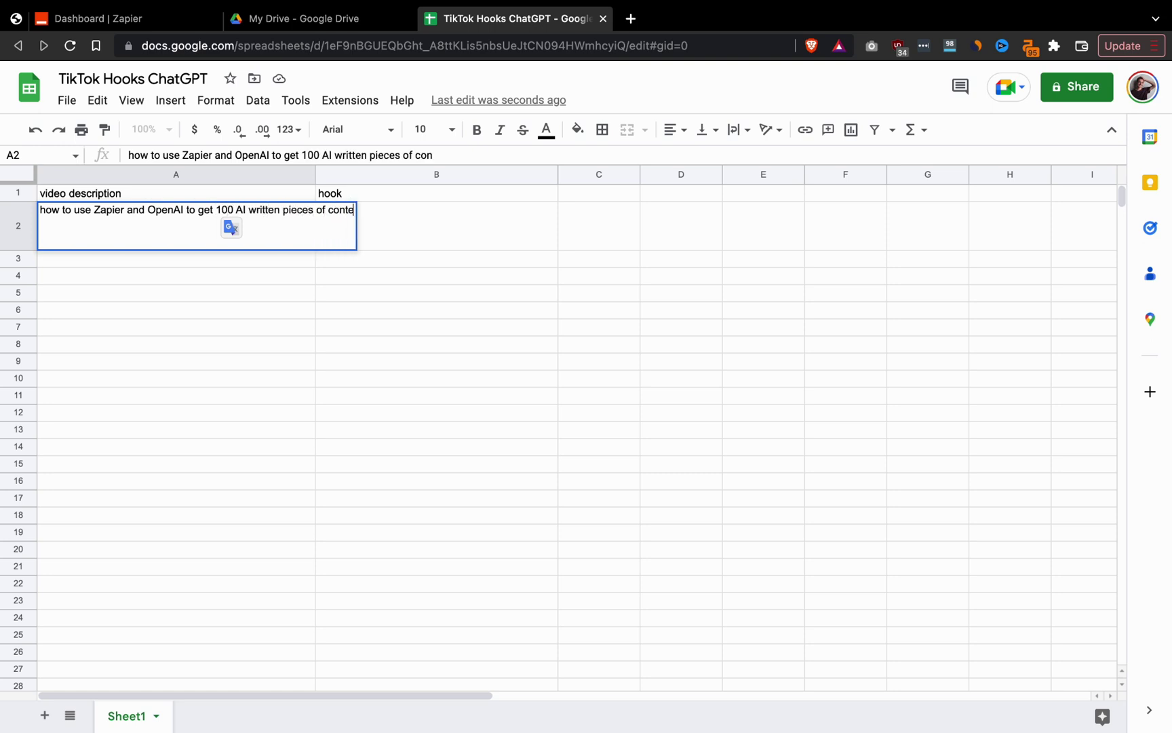
{"action": "type", "text": "nt"}
{"action": "key", "text": "Return"}
- Set the A2 description to wrap, then start a new Zap in Zapier
{"action": "left_click", "coordinate": [278, 204]}
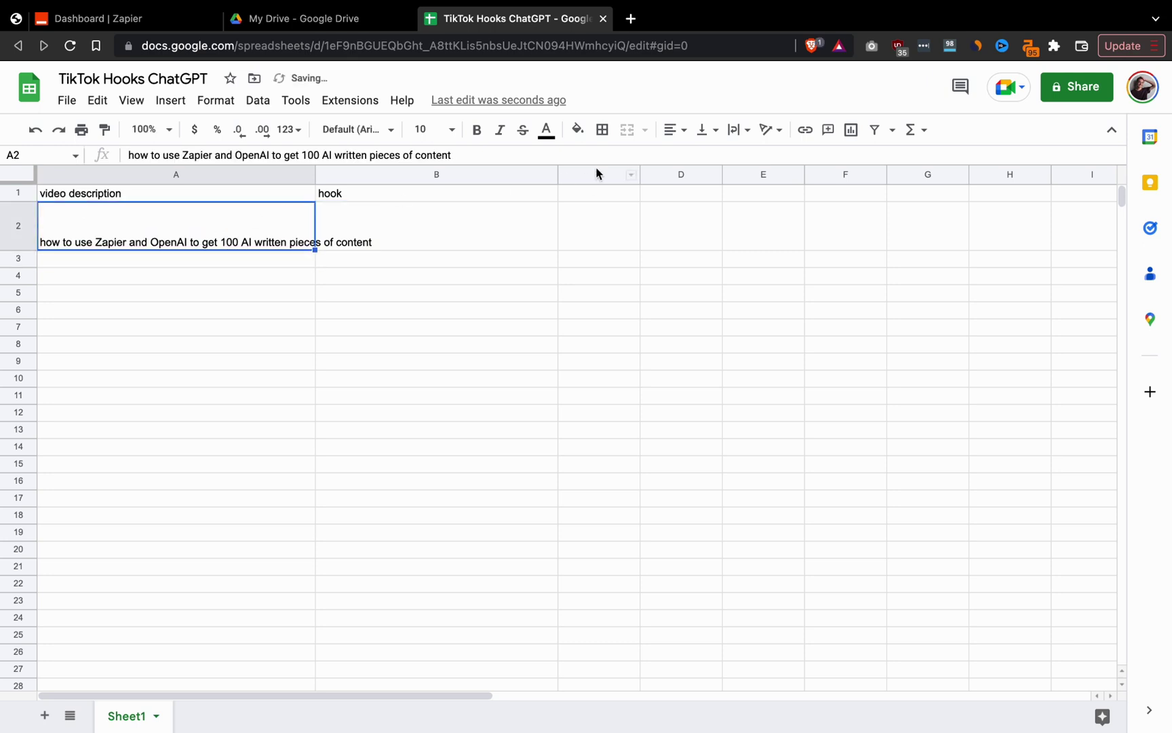
{"action": "left_click", "coordinate": [736, 132]}
{"action": "left_click", "coordinate": [734, 134]}
{"action": "left_click", "coordinate": [736, 135]}
{"action": "left_click", "coordinate": [73, 226]}
{"action": "left_click", "coordinate": [734, 134]}
{"action": "left_click", "coordinate": [757, 157]}
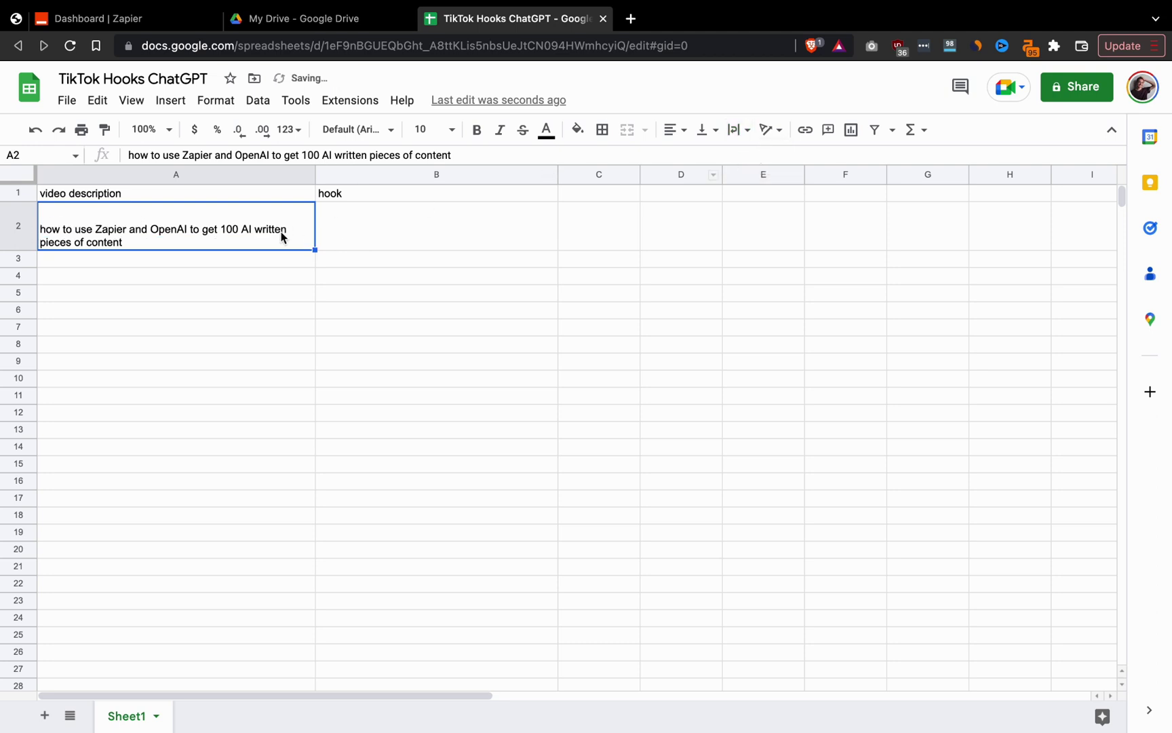
{"action": "left_click", "coordinate": [270, 276]}
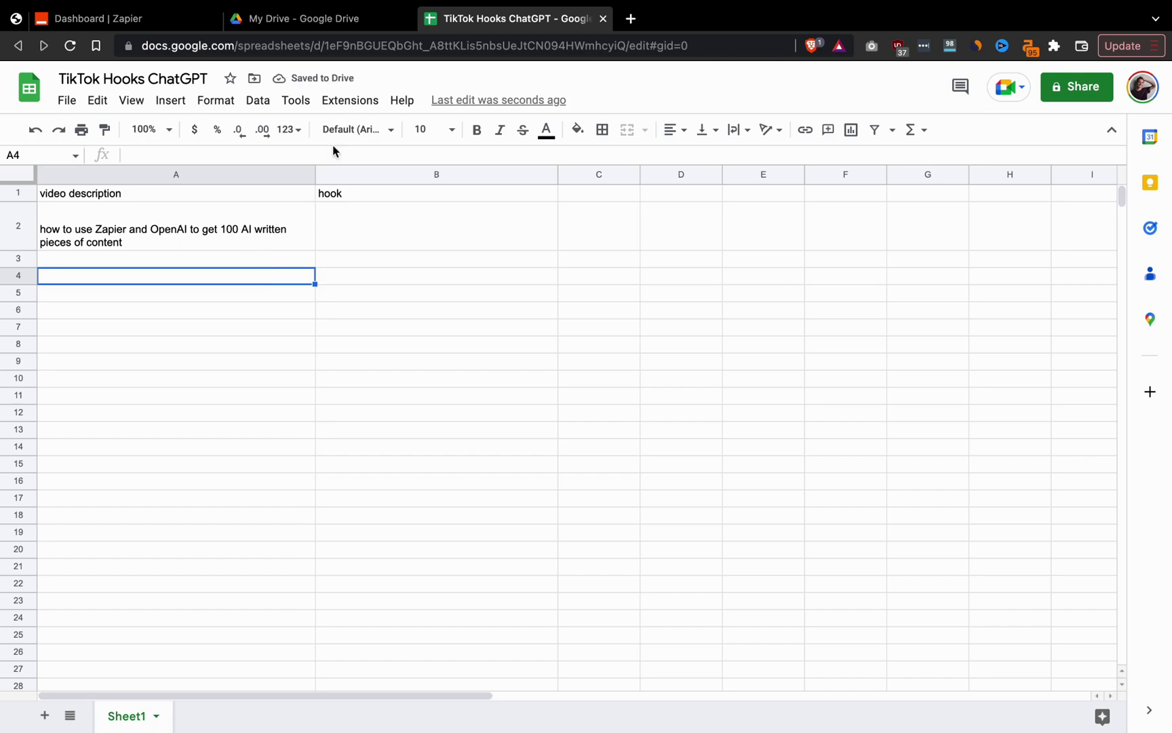
{"action": "left_click", "coordinate": [136, 19]}
{"action": "left_click", "coordinate": [178, 223]}
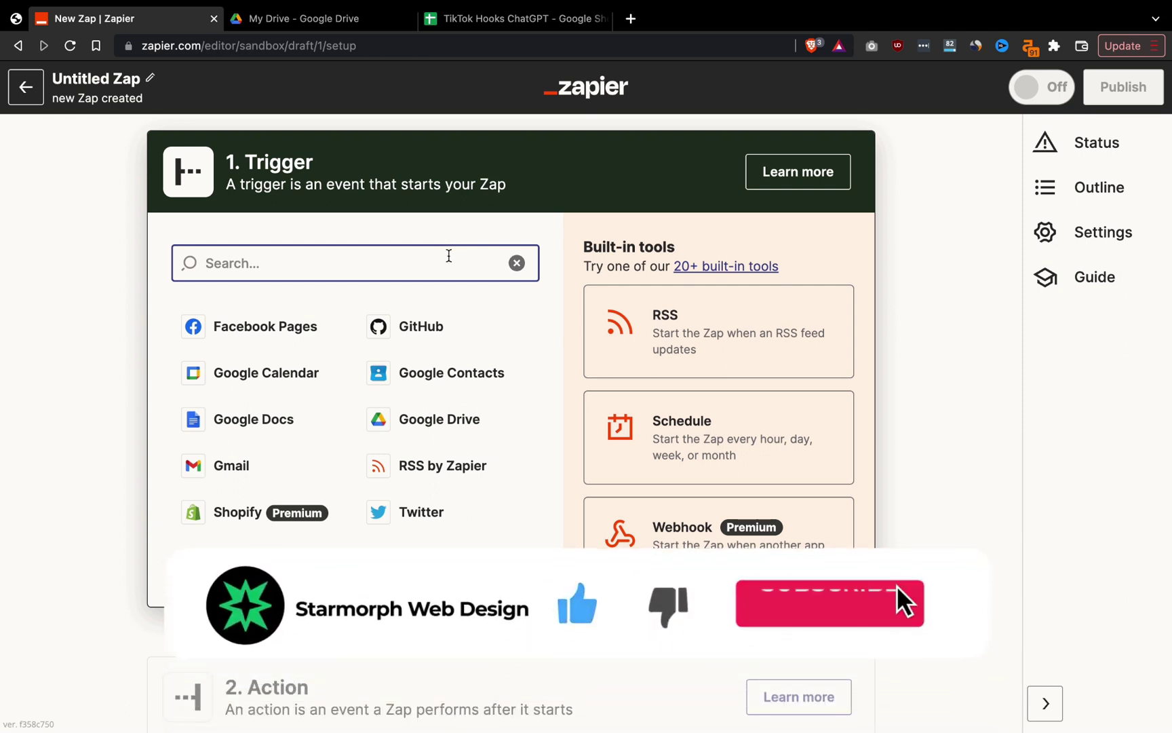
- Set the trigger to Google Sheets New or Updated Spreadsheet Row with the connected account
{"action": "type", "text": "shee"}
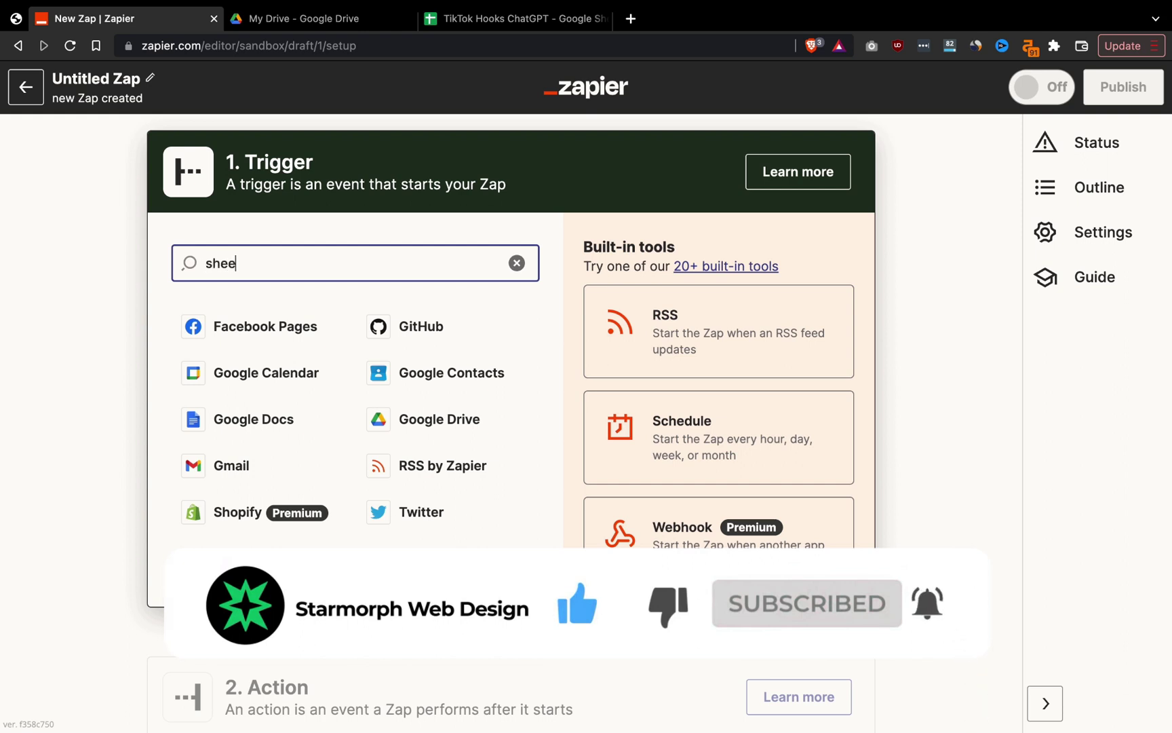
{"action": "left_click", "coordinate": [349, 321]}
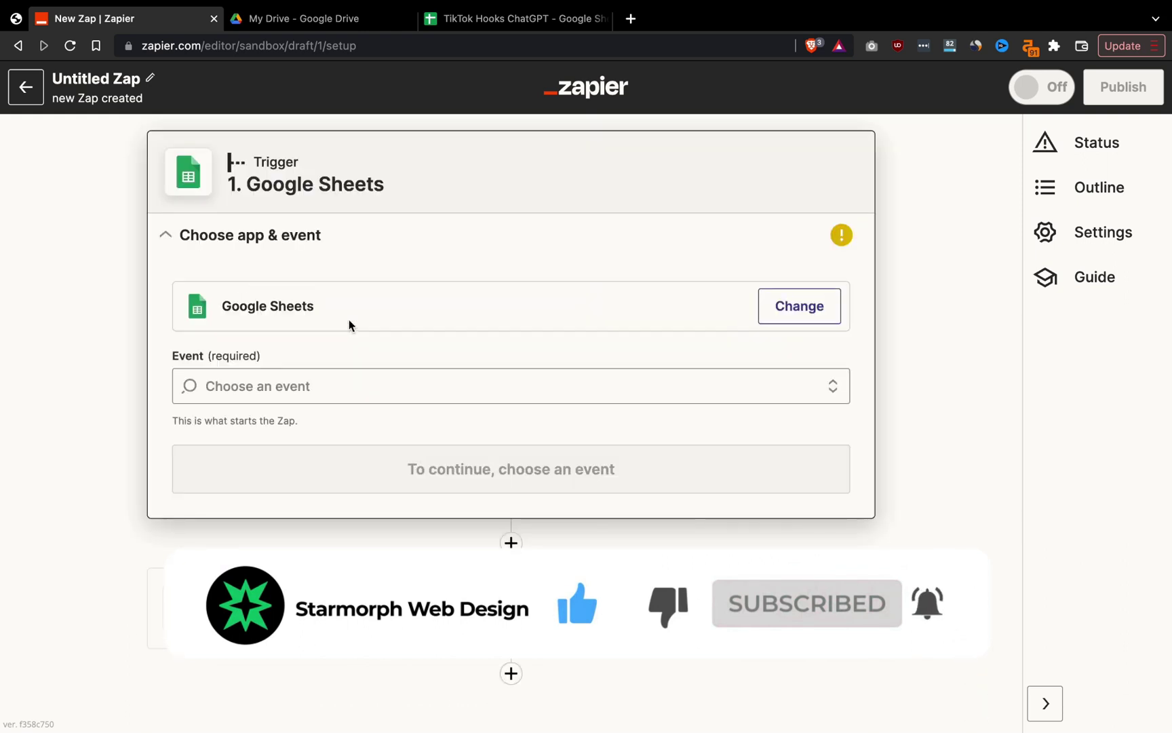
{"action": "left_click", "coordinate": [448, 387]}
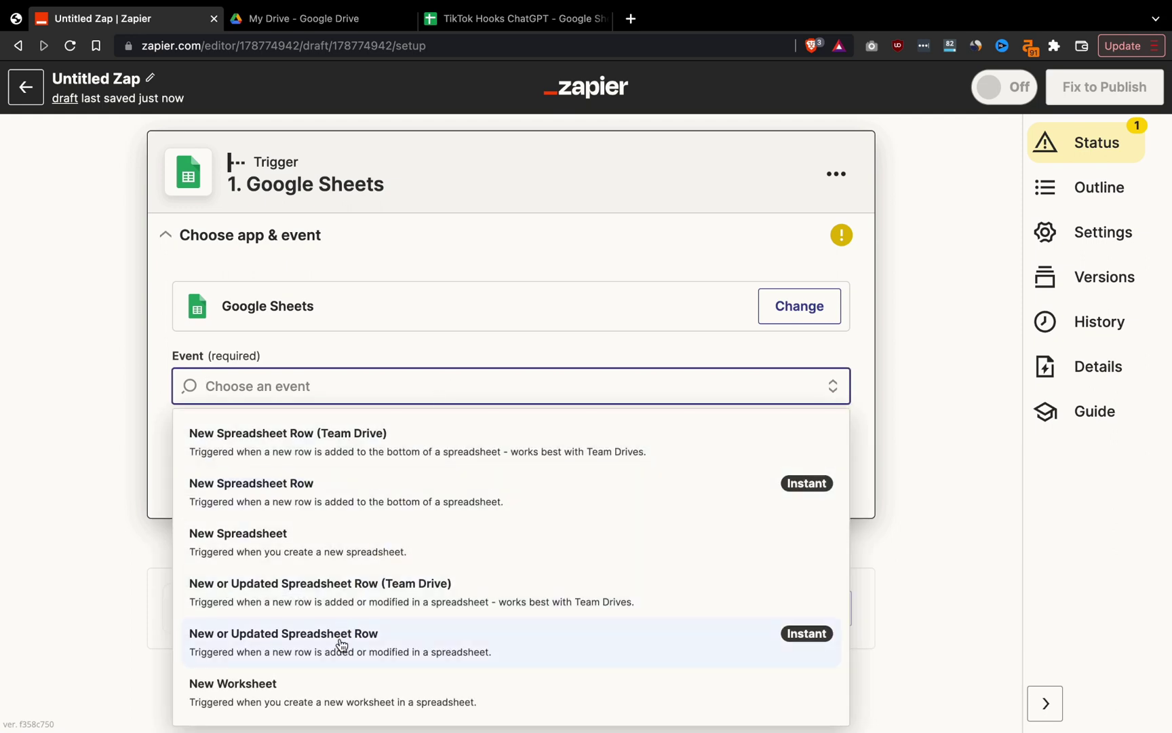
{"action": "scroll", "coordinate": [342, 614], "scroll_direction": "down", "scroll_amount": 1}
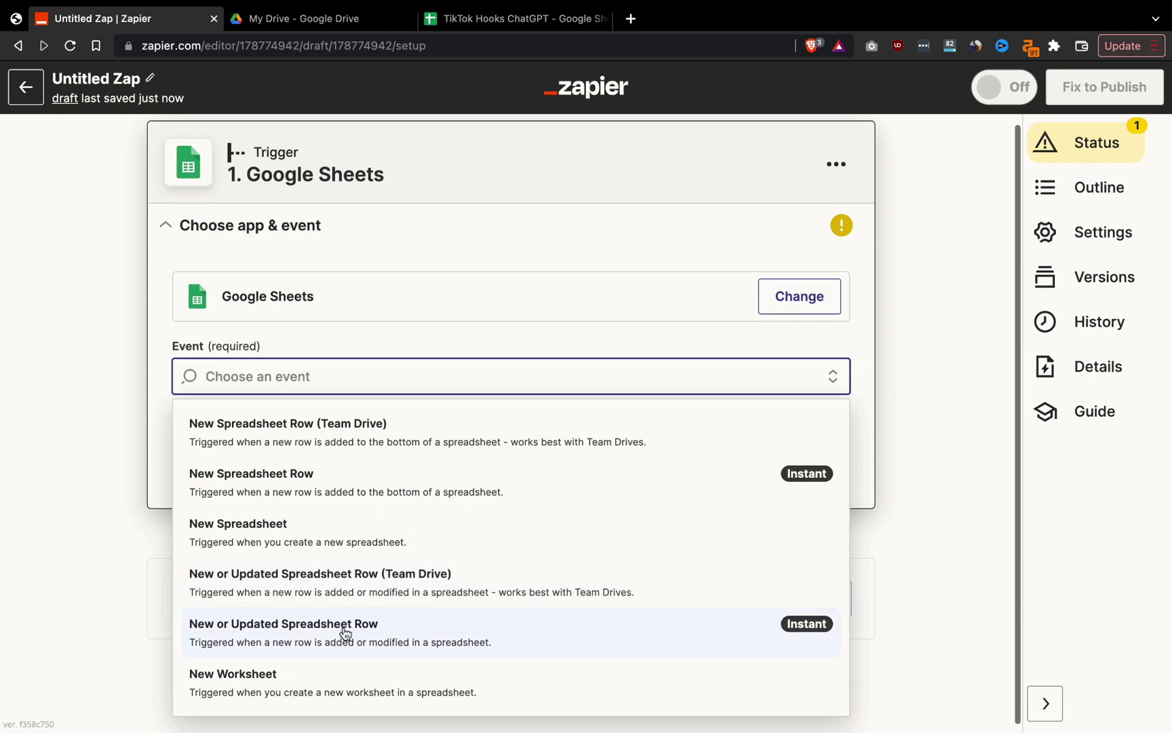
{"action": "left_click", "coordinate": [345, 633]}
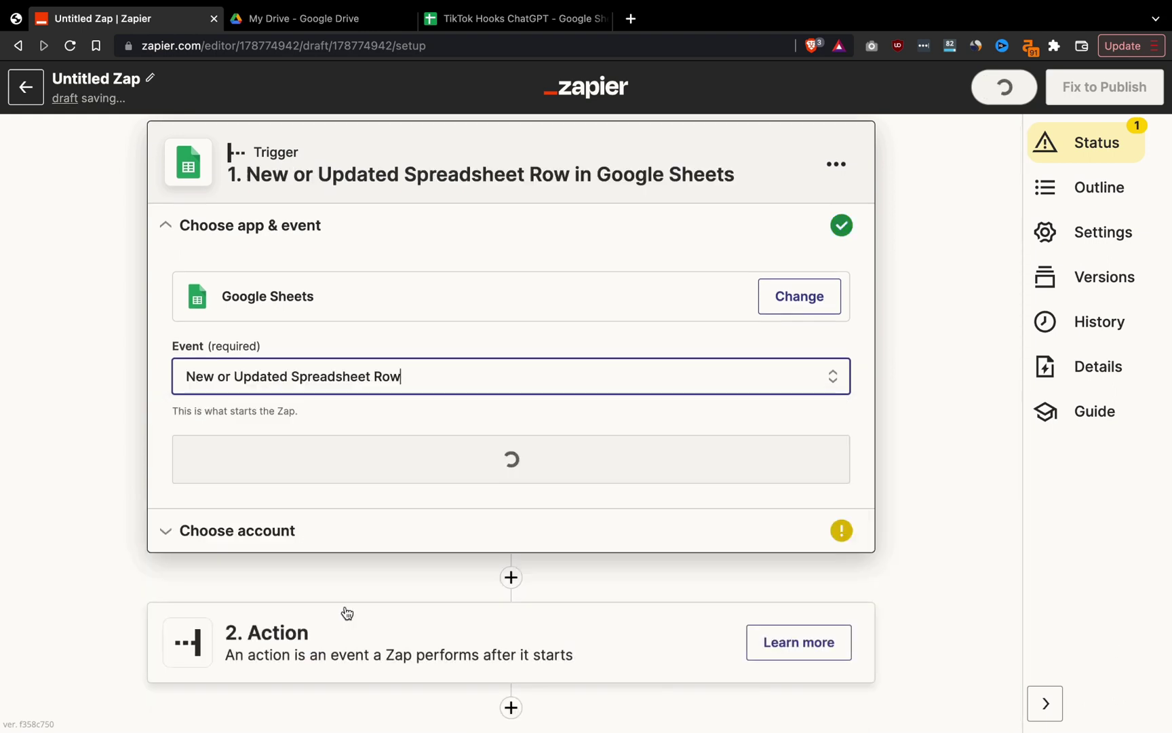
{"action": "left_click", "coordinate": [424, 457]}
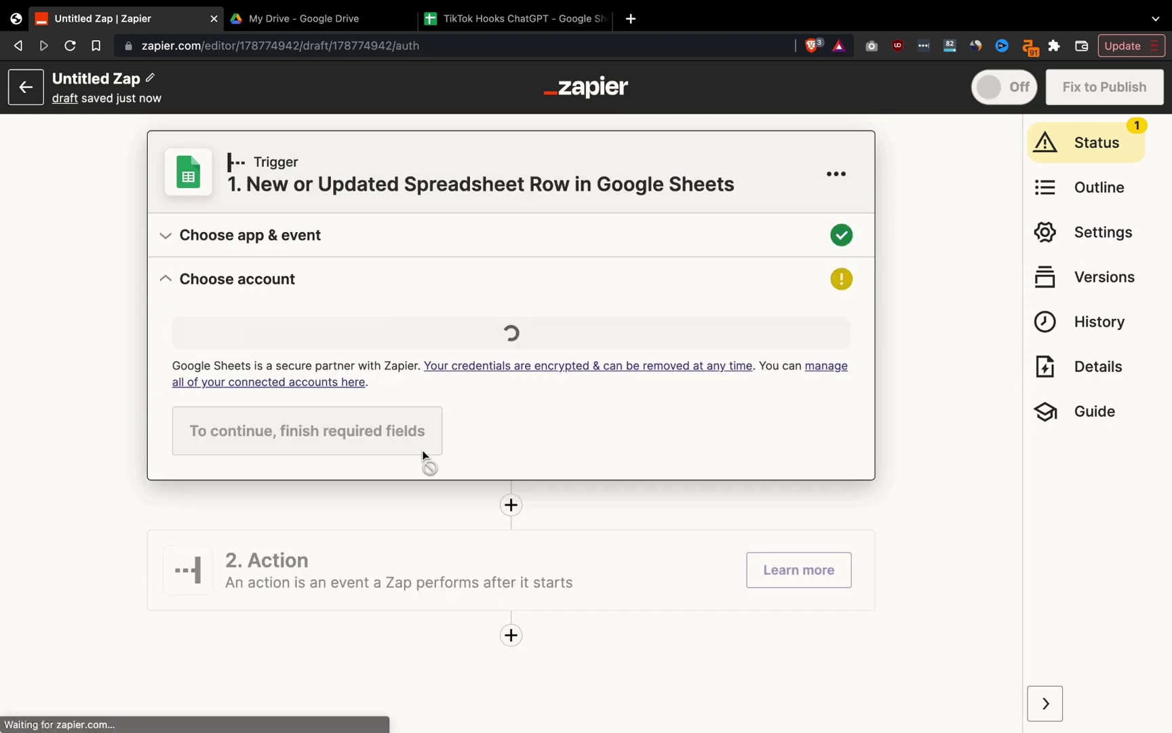
{"action": "left_click", "coordinate": [398, 363]}
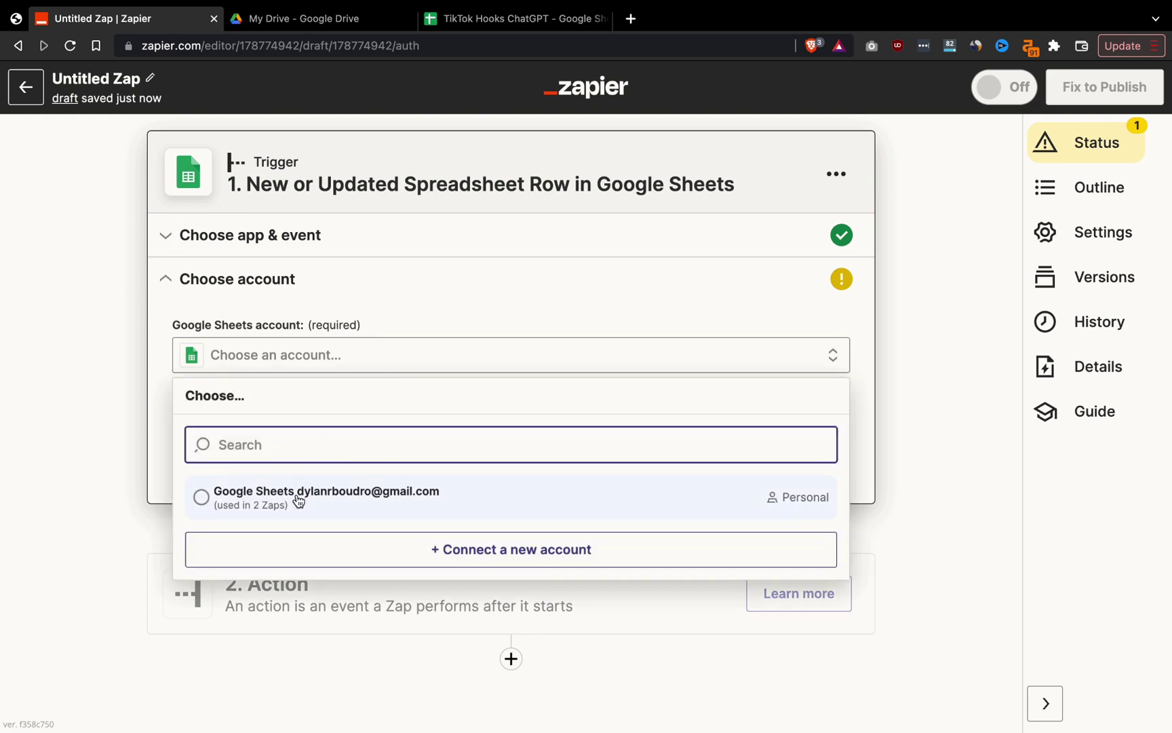
{"action": "left_click", "coordinate": [299, 499]}
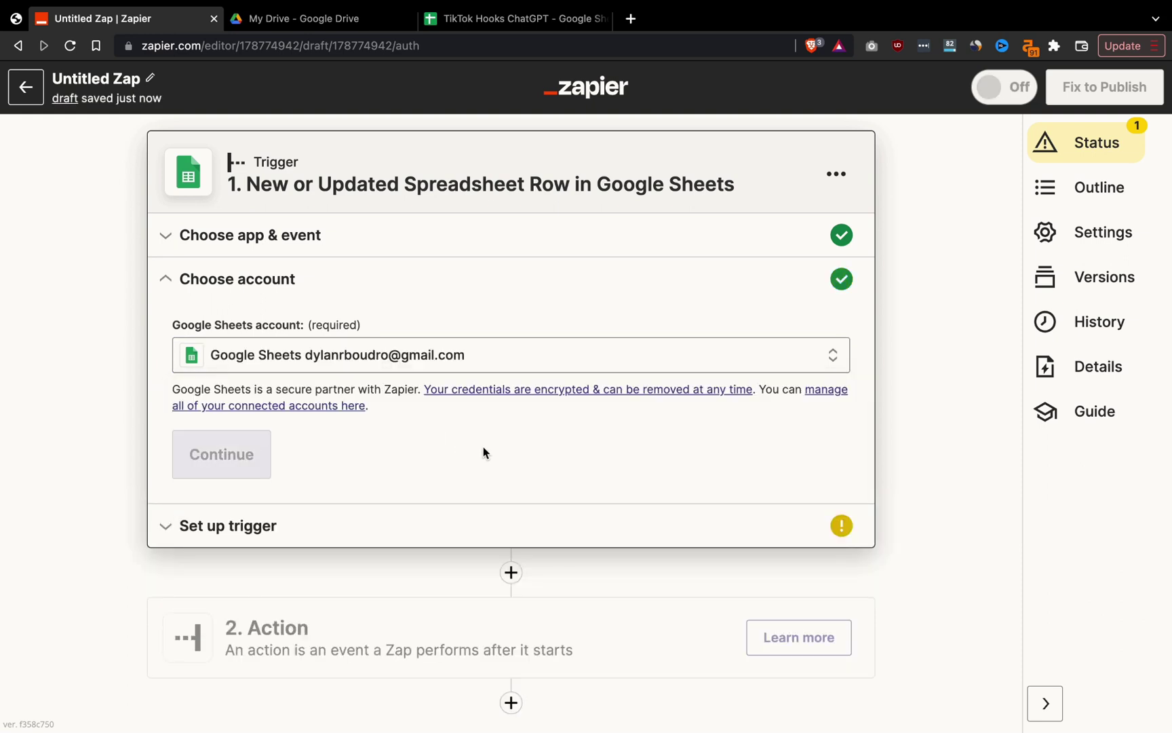
{"action": "left_click", "coordinate": [222, 454]}
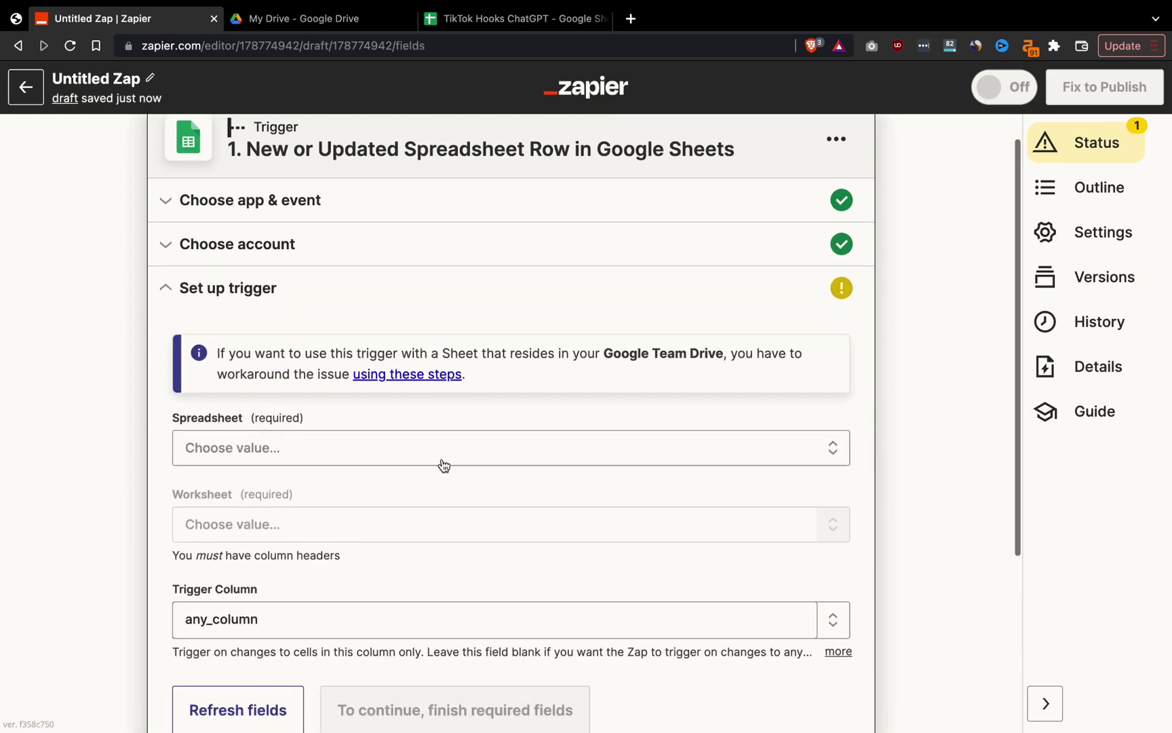
- Watch the video description column of Sheet1 in TikTok Hooks ChatGPT and test the trigger
{"action": "left_click", "coordinate": [444, 444]}
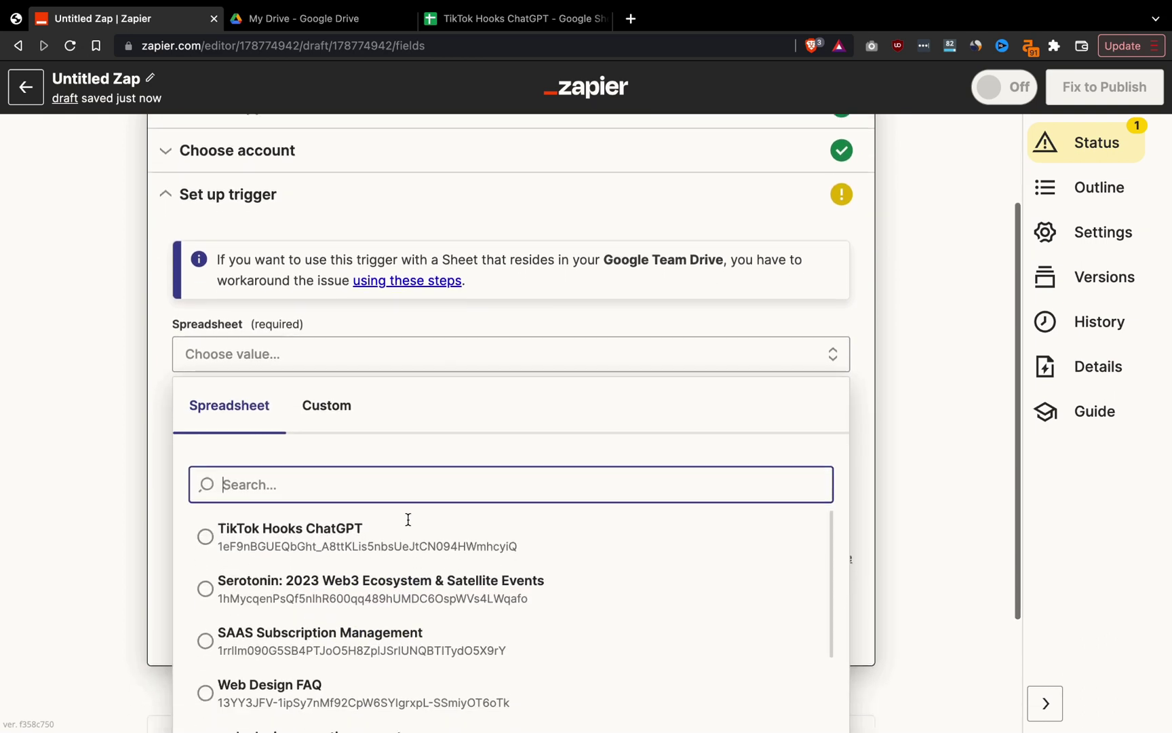
{"action": "left_click", "coordinate": [366, 536]}
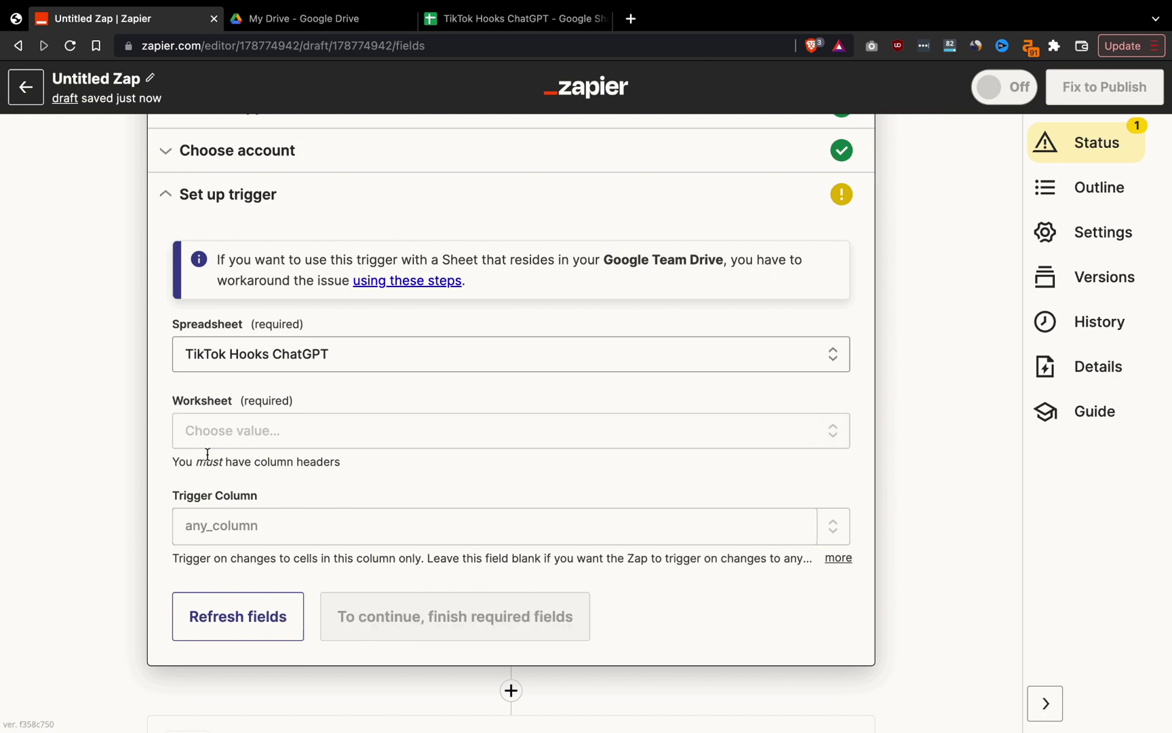
{"action": "left_click", "coordinate": [215, 445]}
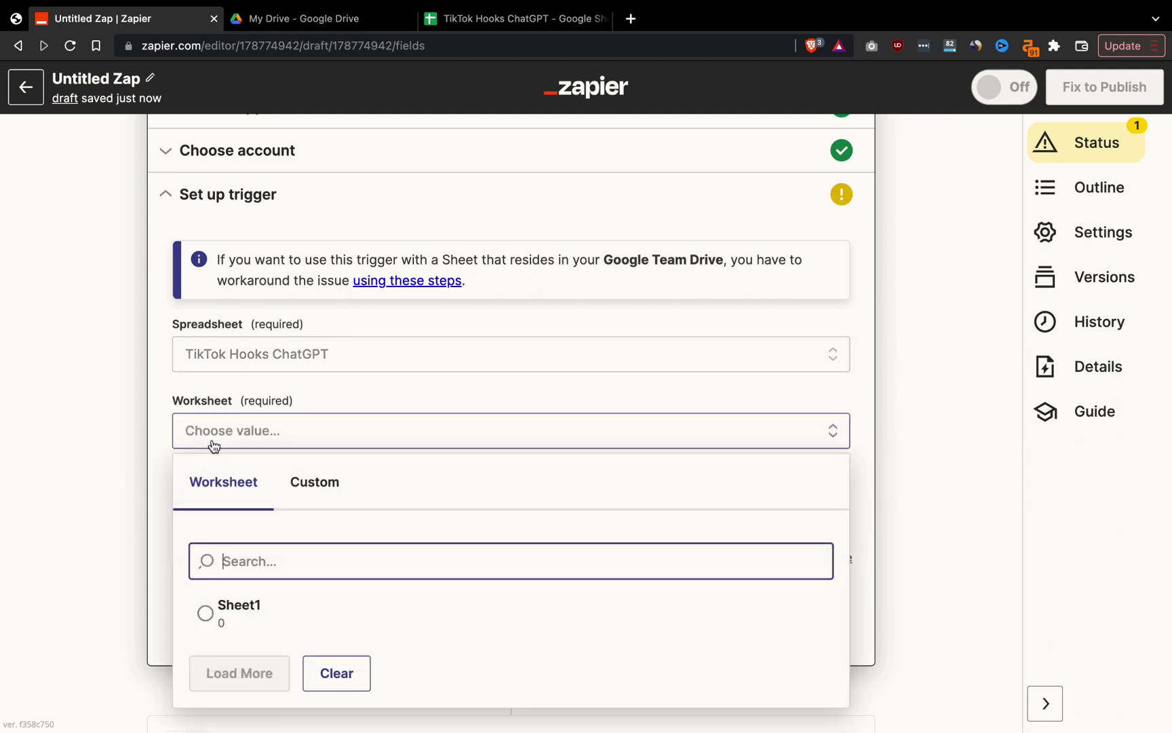
{"action": "left_click", "coordinate": [238, 614]}
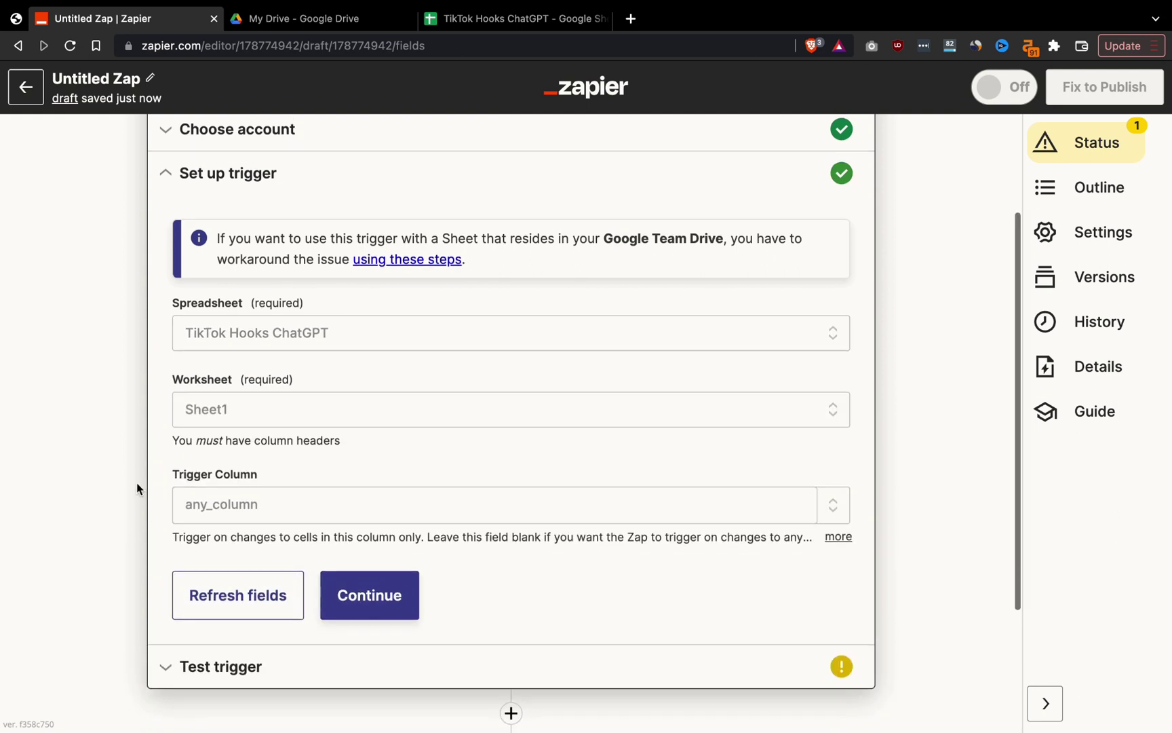
{"action": "left_click", "coordinate": [242, 499]}
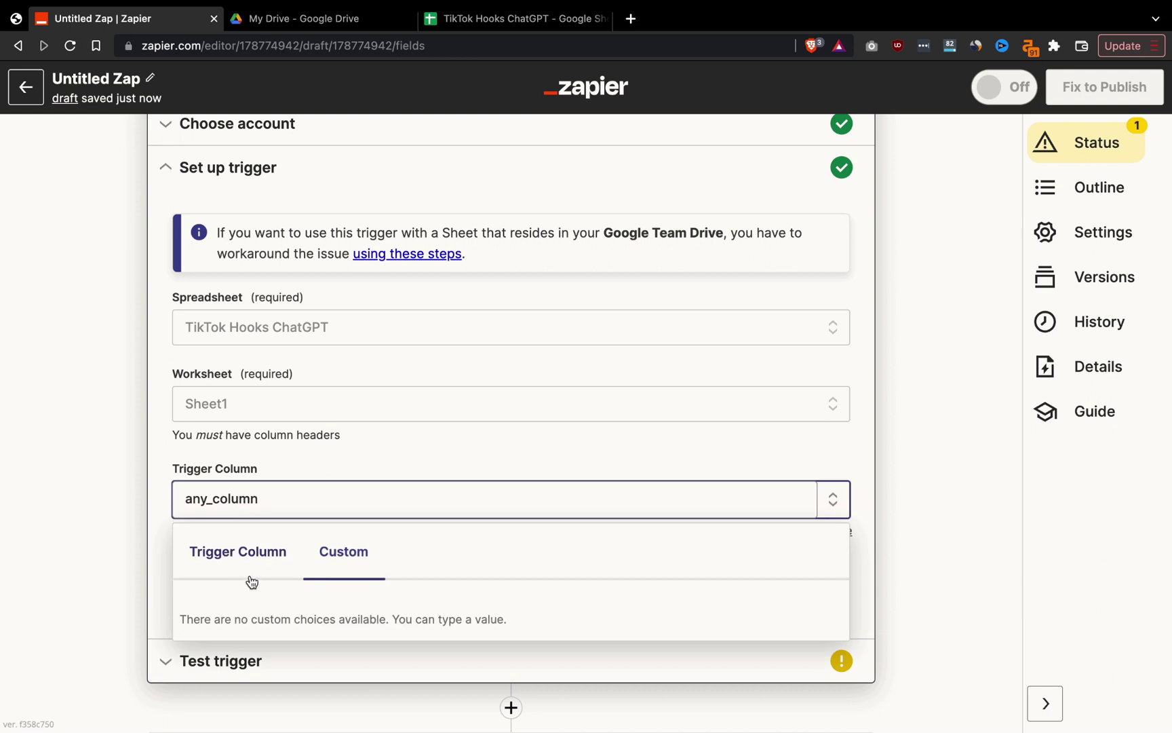
{"action": "left_click", "coordinate": [250, 558]}
{"action": "scroll", "coordinate": [165, 526], "scroll_direction": "down", "scroll_amount": 2}
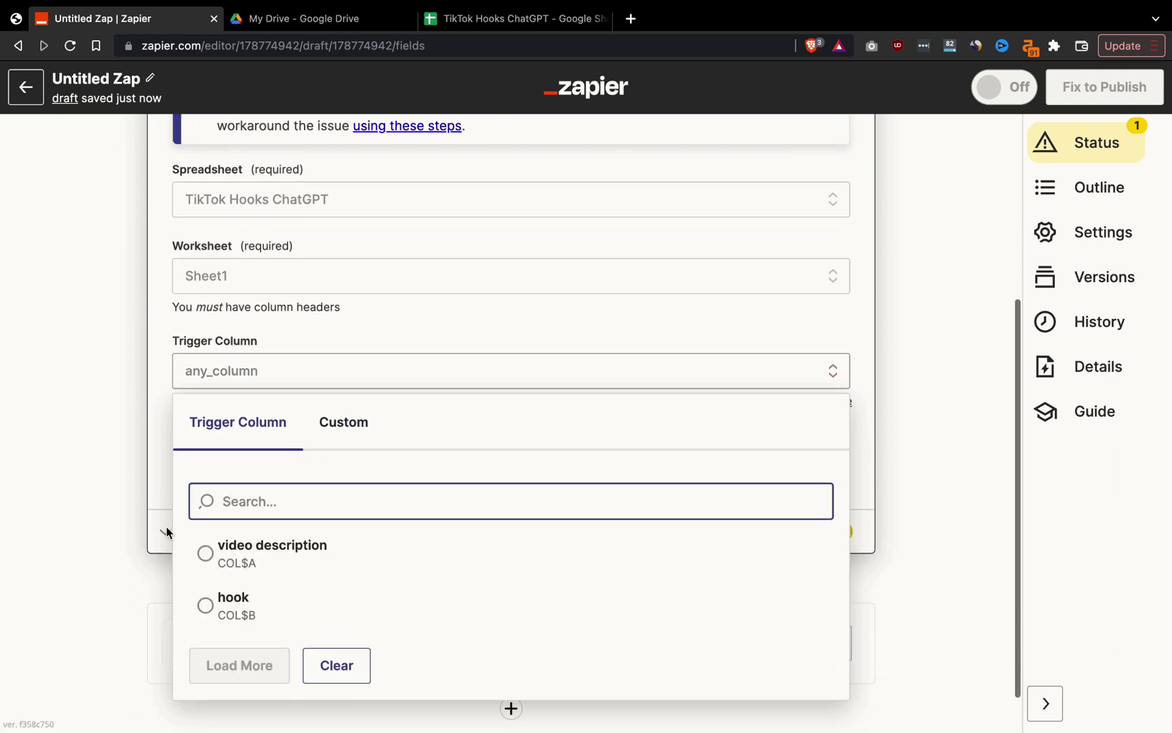
{"action": "left_click", "coordinate": [262, 545]}
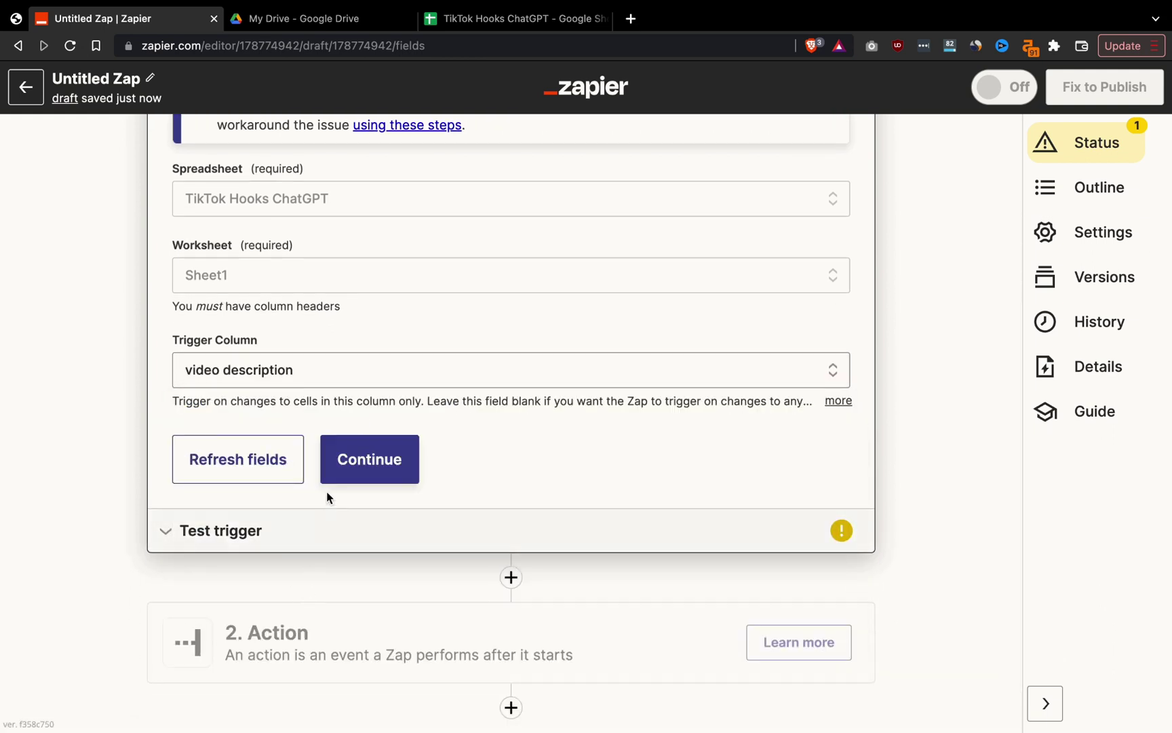
{"action": "left_click", "coordinate": [363, 461]}
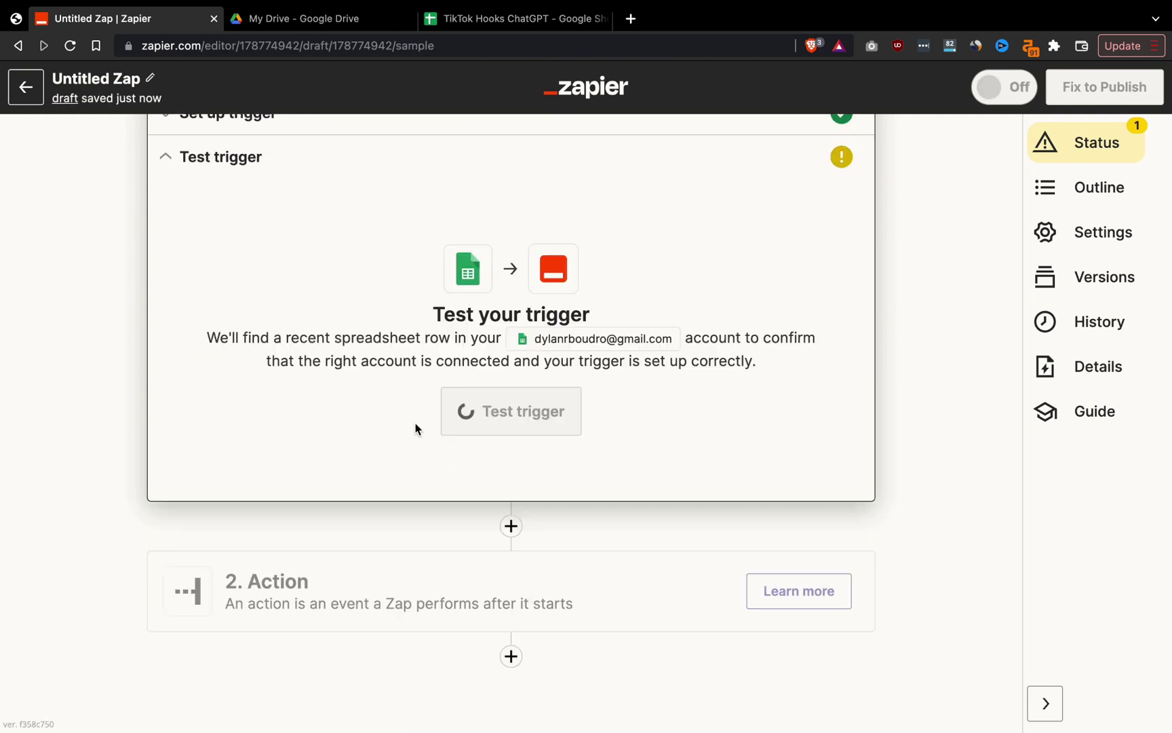
{"action": "left_click", "coordinate": [512, 411]}
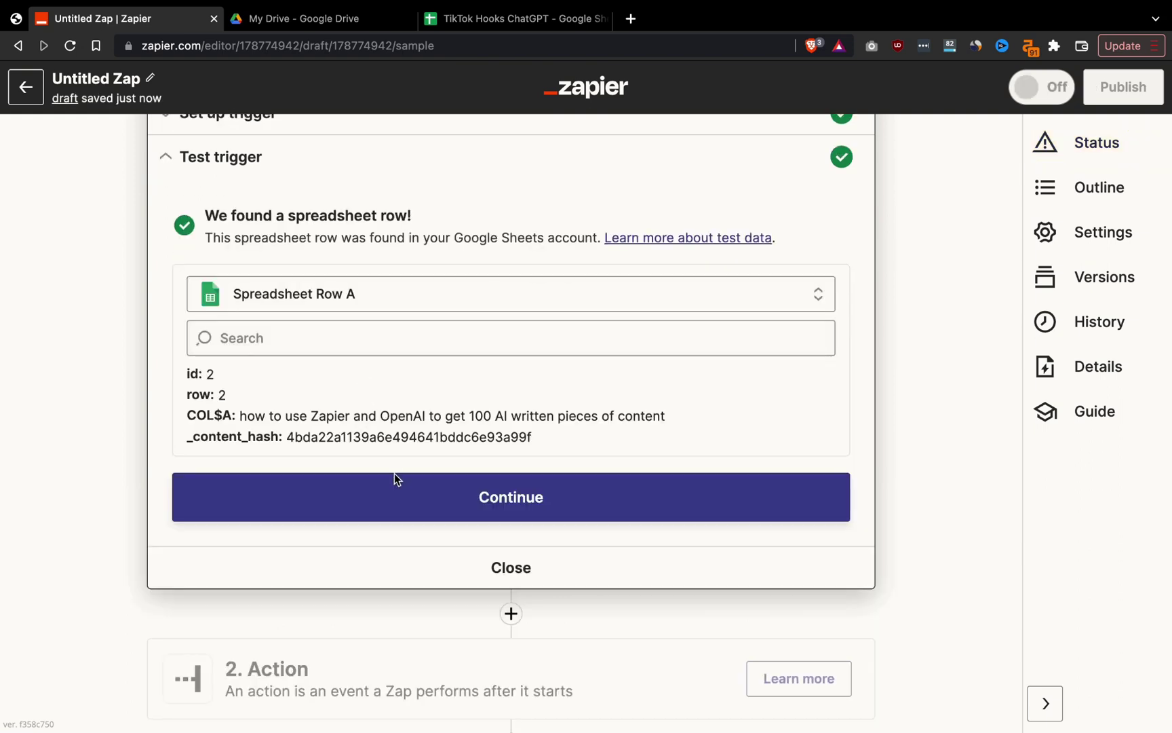
- Add an OpenAI Send Prompt action using the OpenAI #2 account
{"action": "left_click", "coordinate": [395, 488]}
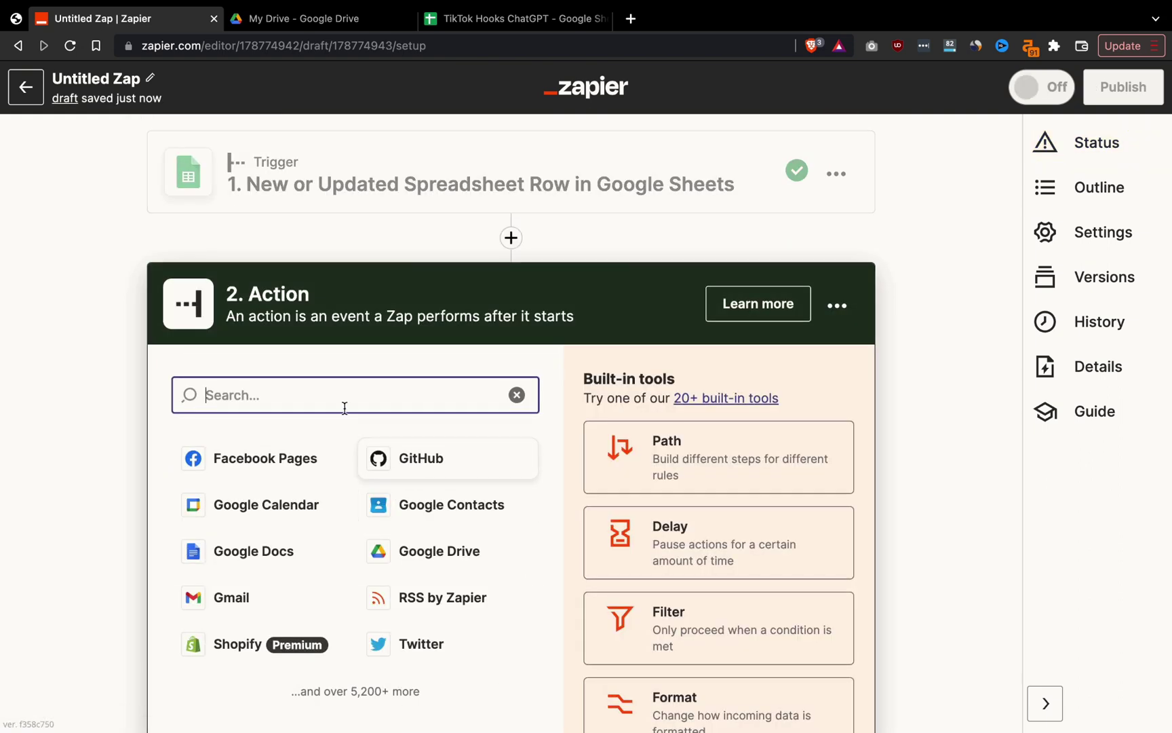
{"action": "type", "text": "openai"}
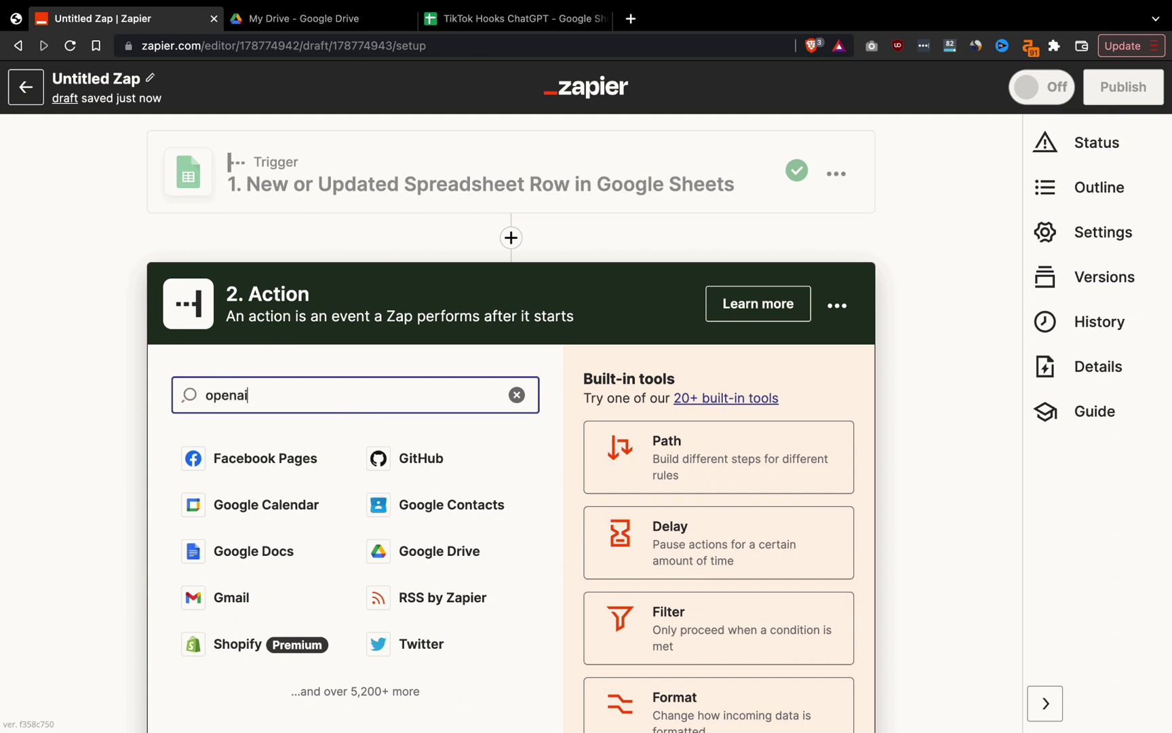
{"action": "left_click", "coordinate": [343, 460]}
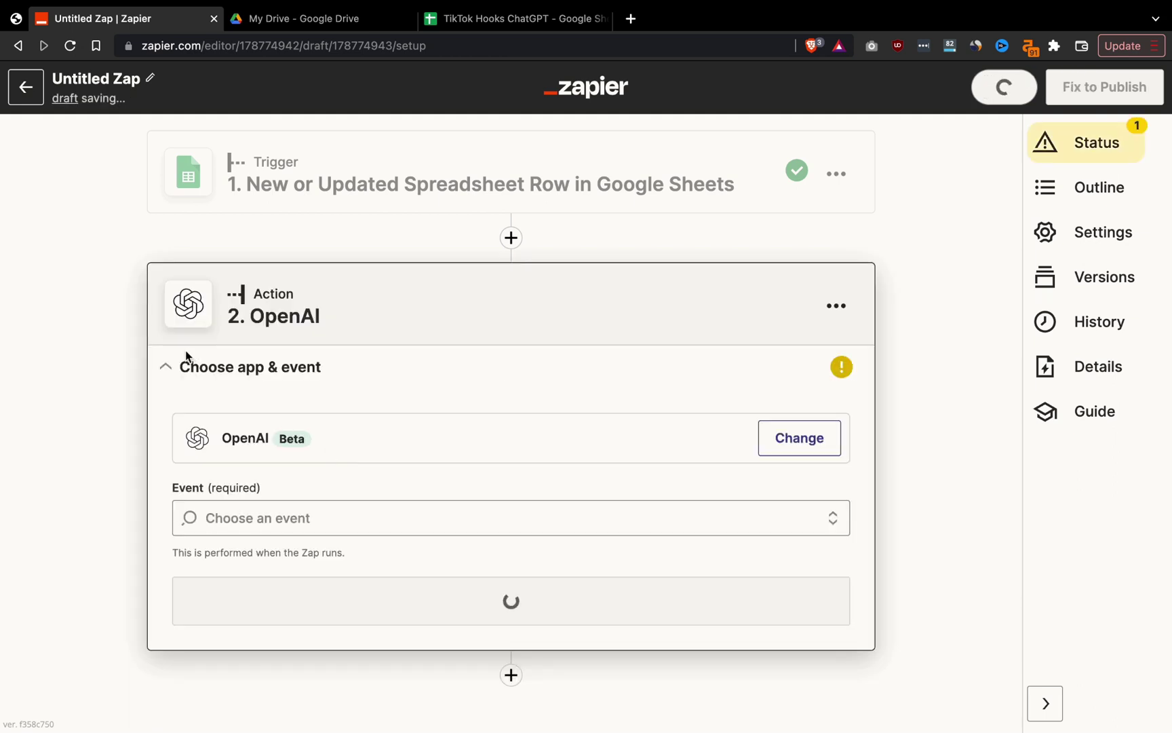
{"action": "left_click", "coordinate": [356, 519]}
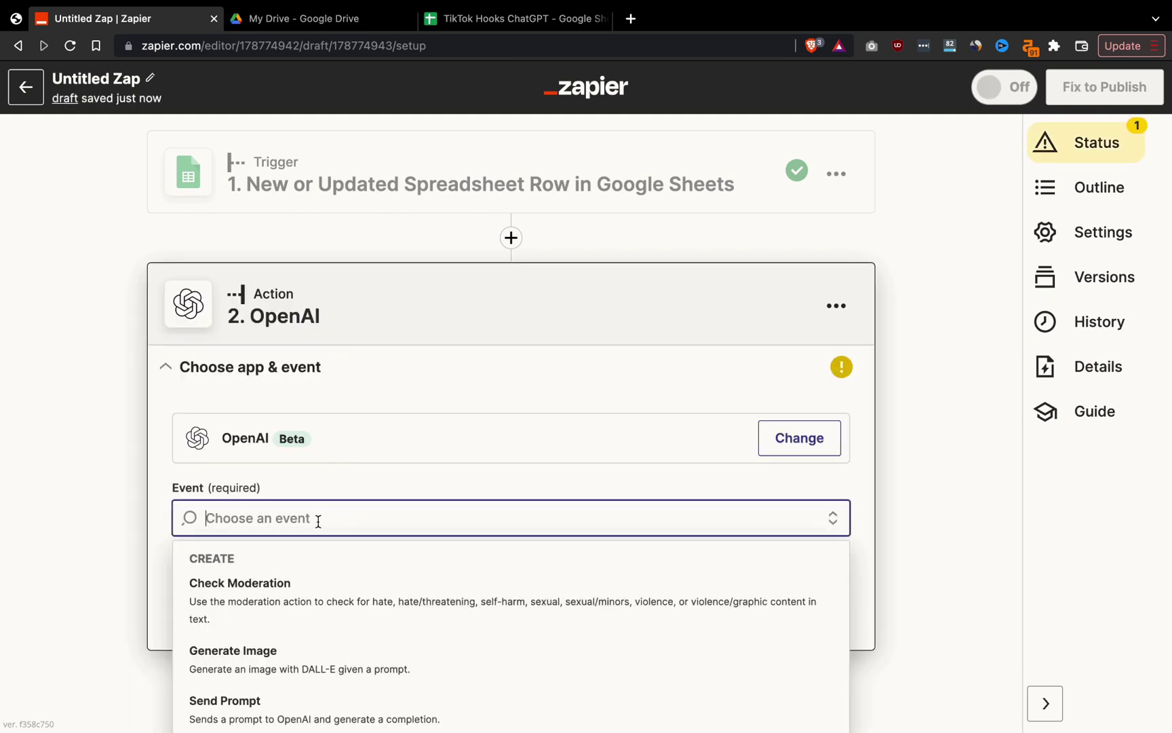
{"action": "scroll", "coordinate": [92, 449], "scroll_direction": "down", "scroll_amount": 3}
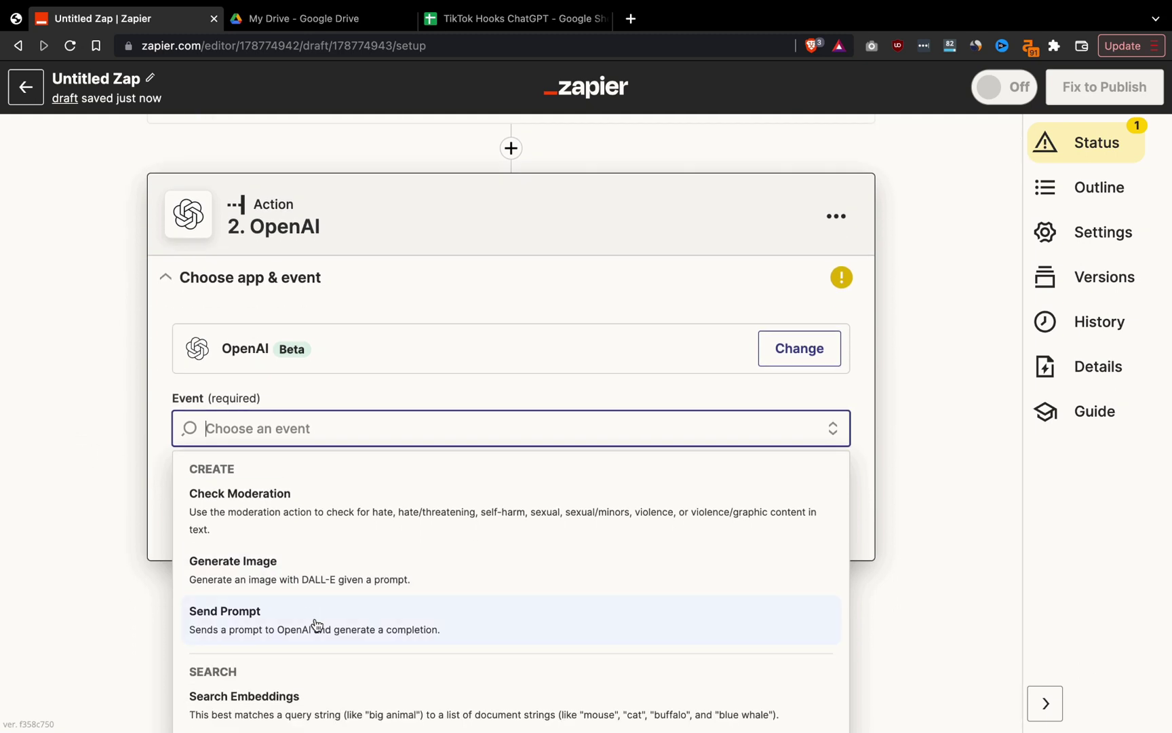
{"action": "left_click", "coordinate": [316, 623]}
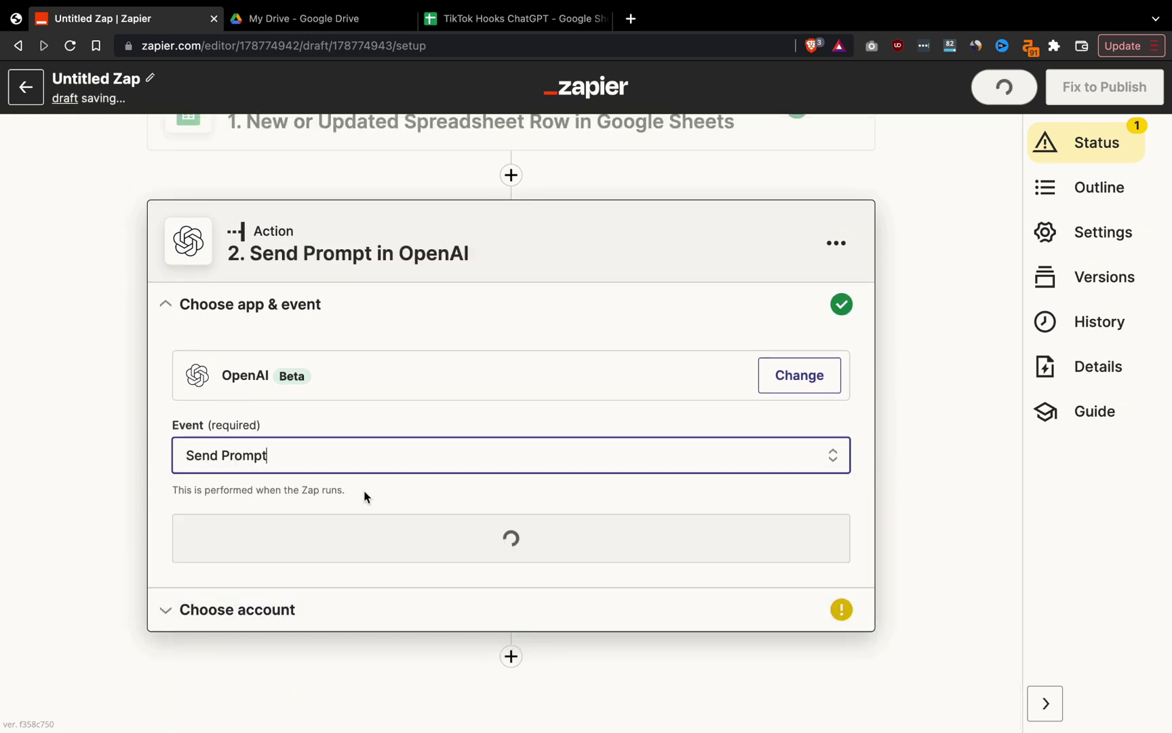
{"action": "left_click", "coordinate": [403, 536]}
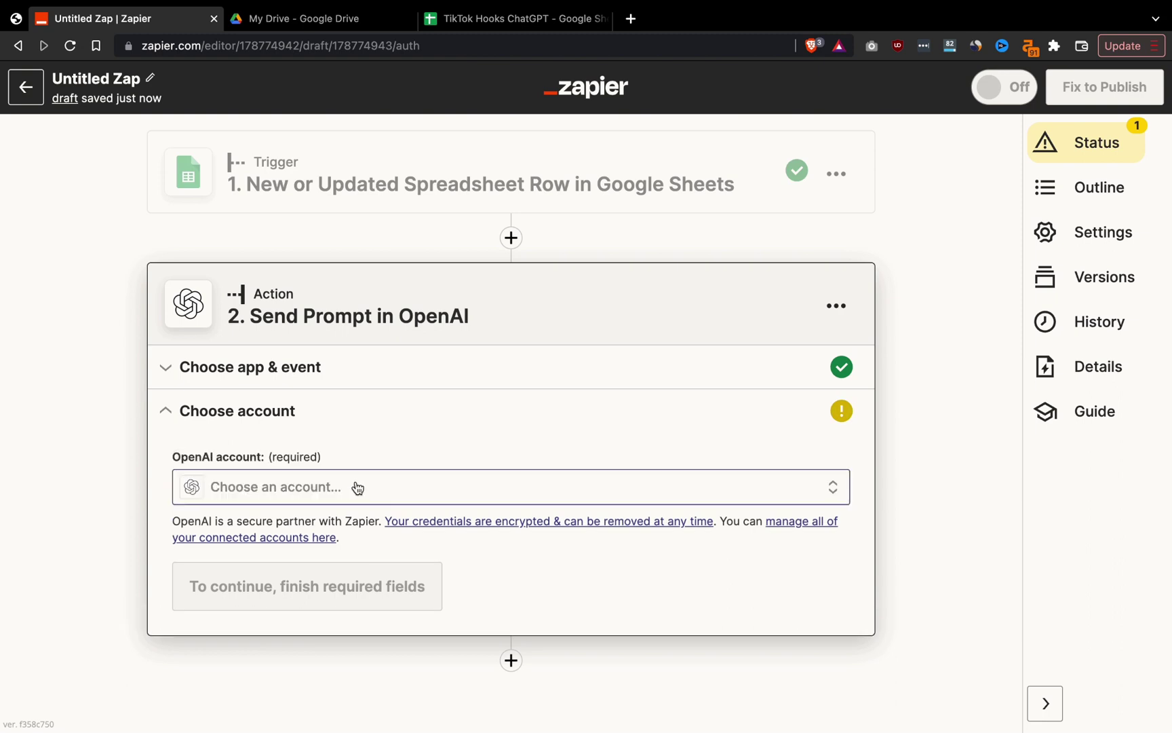
{"action": "left_click", "coordinate": [297, 492]}
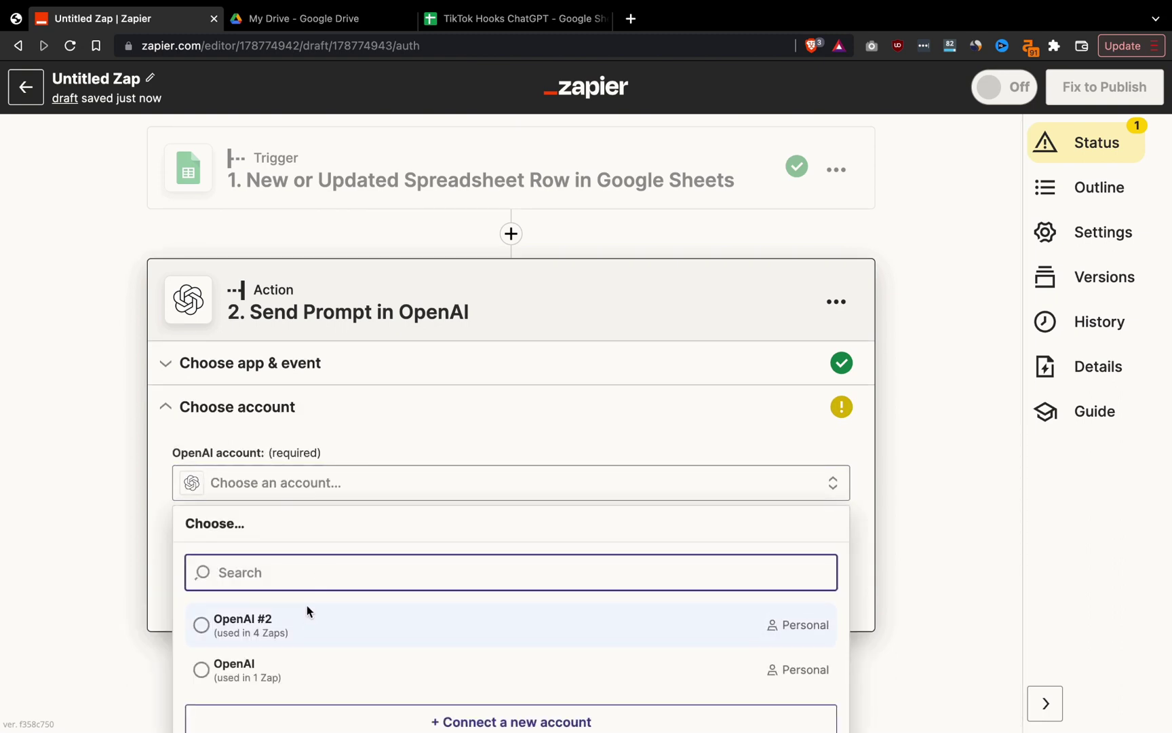
{"action": "left_click", "coordinate": [305, 614]}
{"action": "scroll", "coordinate": [366, 414], "scroll_direction": "down", "scroll_amount": 1}
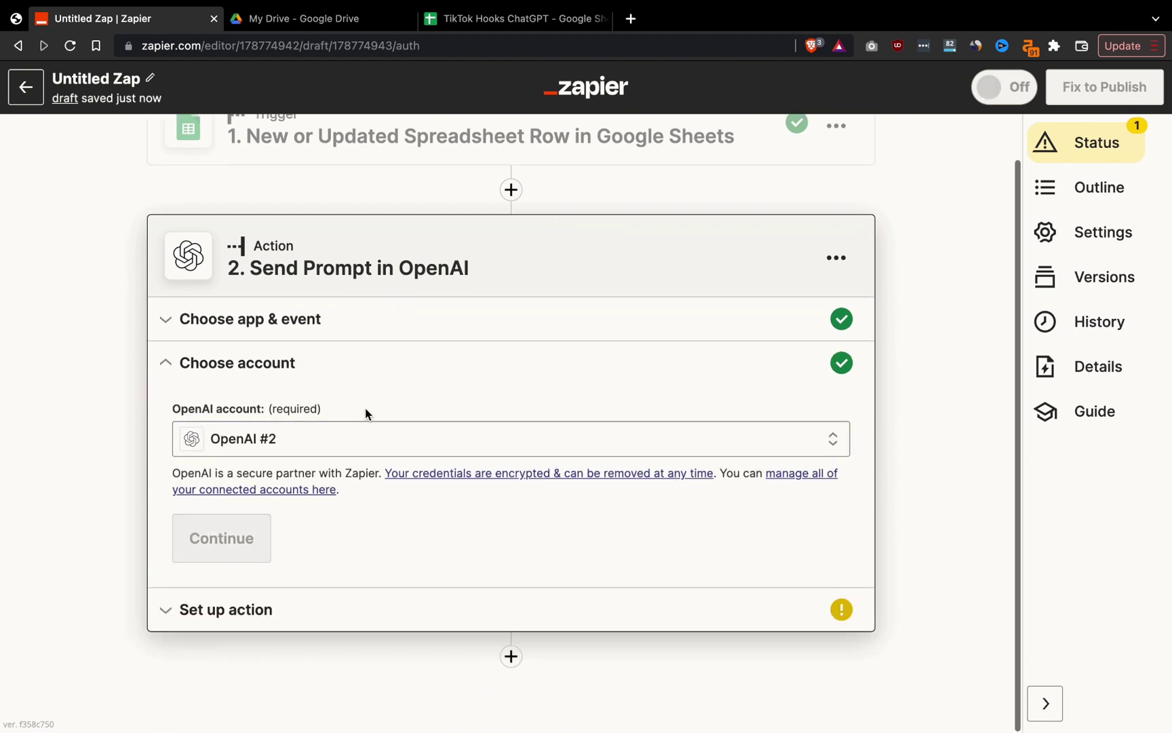
{"action": "left_click", "coordinate": [222, 533]}
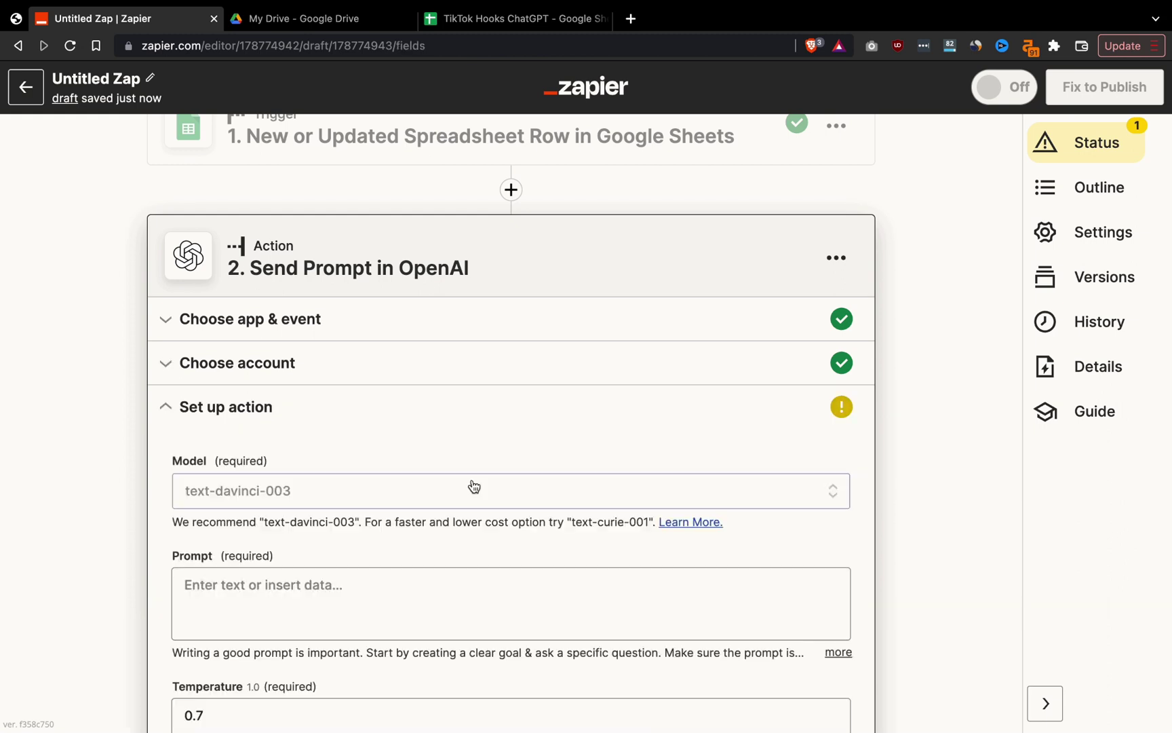
{"action": "scroll", "coordinate": [474, 487], "scroll_direction": "down", "scroll_amount": 4}
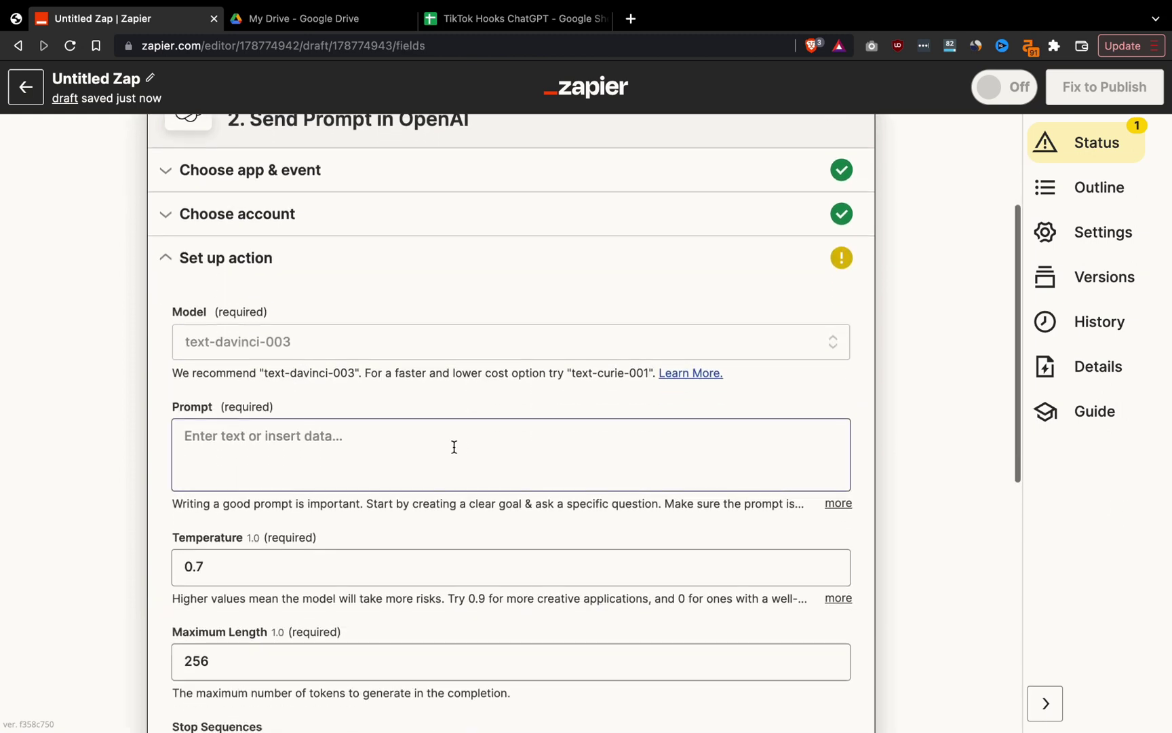
- Write a prompt asking for a compelling hook for the given video description, based on viral TikTok videos
{"action": "left_click", "coordinate": [454, 446]}
{"action": "type", "text": "Write a h"}
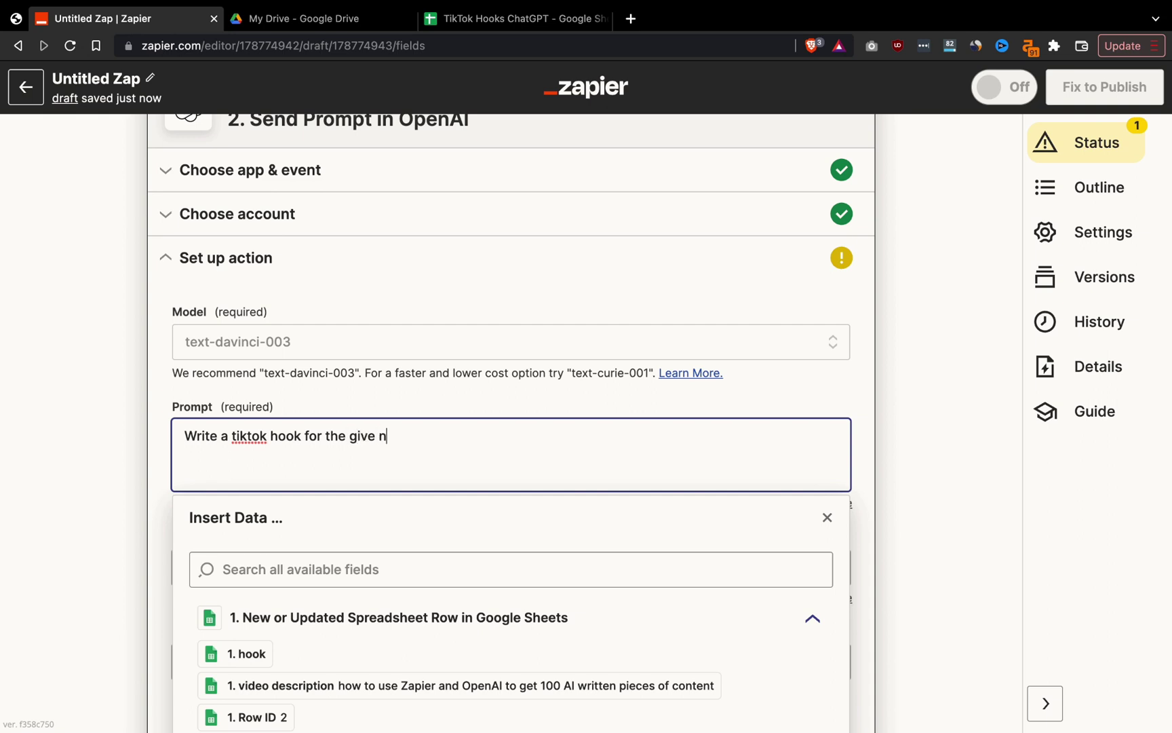
{"action": "key", "text": "BackSpace"}
{"action": "key", "text": "BackSpace"}
{"action": "key", "text": "BackSpace"}
{"action": "key", "text": "BackSpace"}
{"action": "key", "text": "BackSpace"}
{"action": "type", "text": "de"}
{"action": "key", "text": "BackSpace"}
{"action": "key", "text": "BackSpace"}
{"action": "type", "text": "video description"}
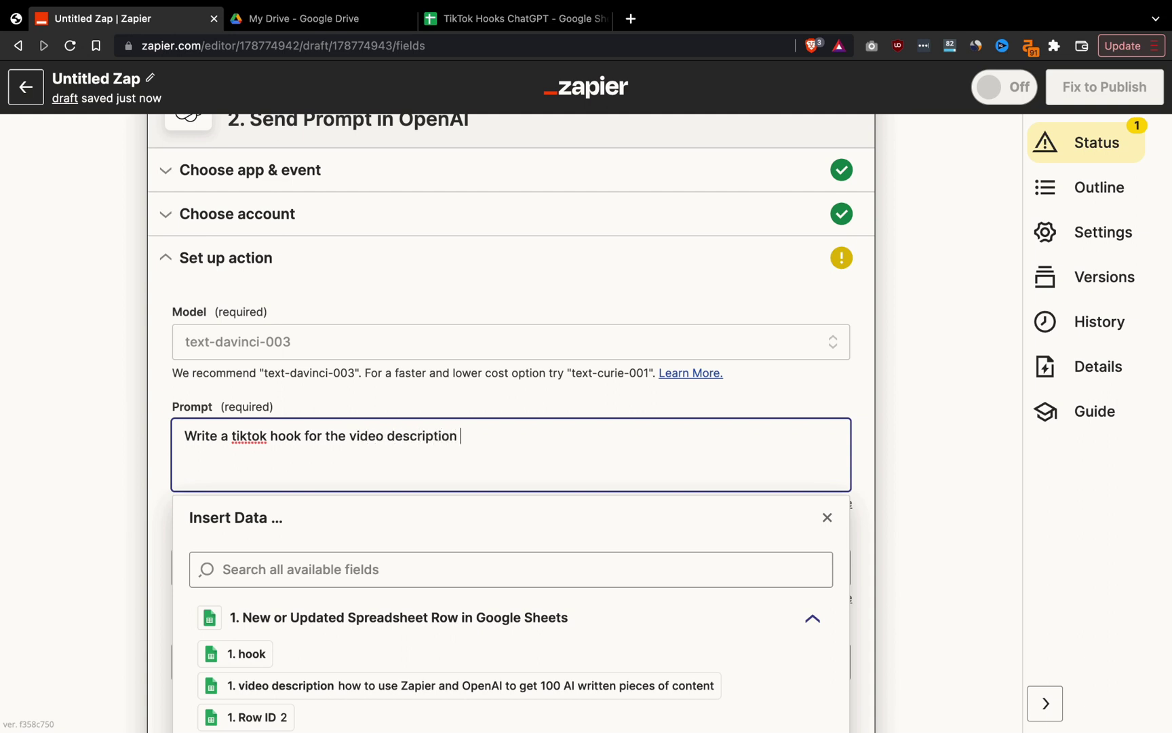
{"action": "type", "text": " given below. Make the hook"}
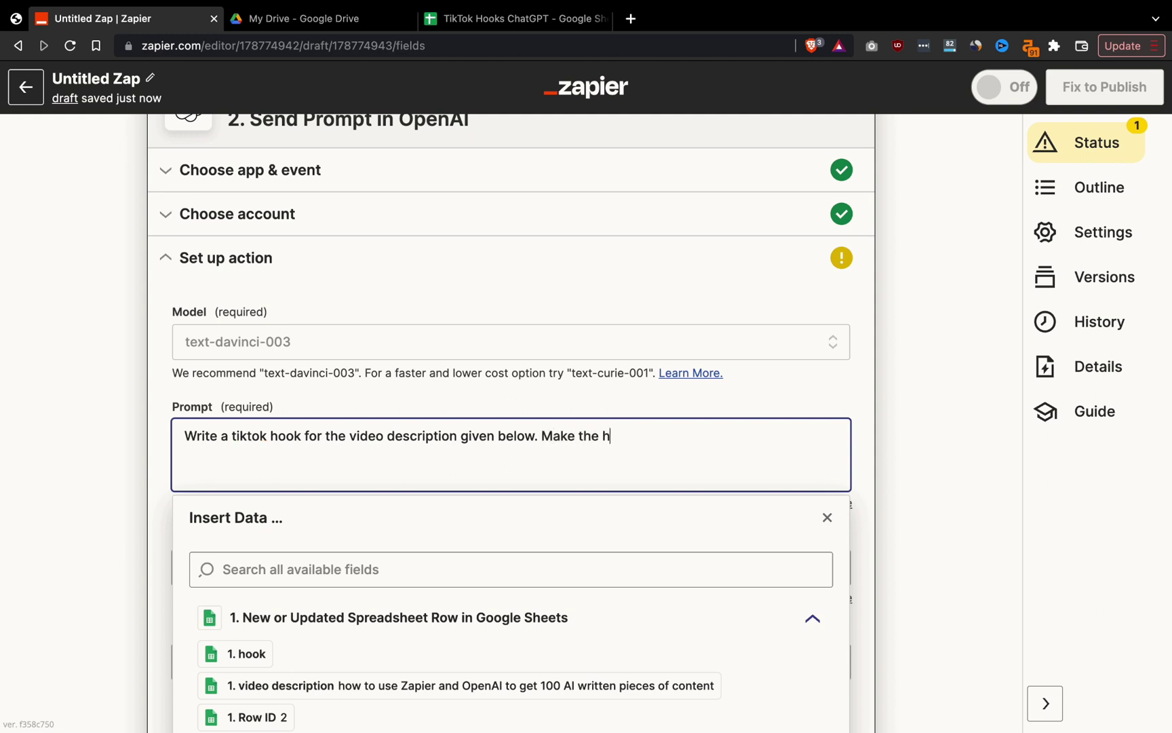
{"action": "key", "text": "BackSpace"}
{"action": "key", "text": "BackSpace"}
{"action": "key", "text": "BackSpace"}
{"action": "key", "text": "BackSpace"}
{"action": "key", "text": "BackSpace"}
{"action": "key", "text": "BackSpace"}
{"action": "key", "text": "BackSpace"}
{"action": "key", "text": "BackSpace"}
{"action": "key", "text": "BackSpace"}
{"action": "key", "text": "BackSpace"}
{"action": "type", "text": "Bas"}
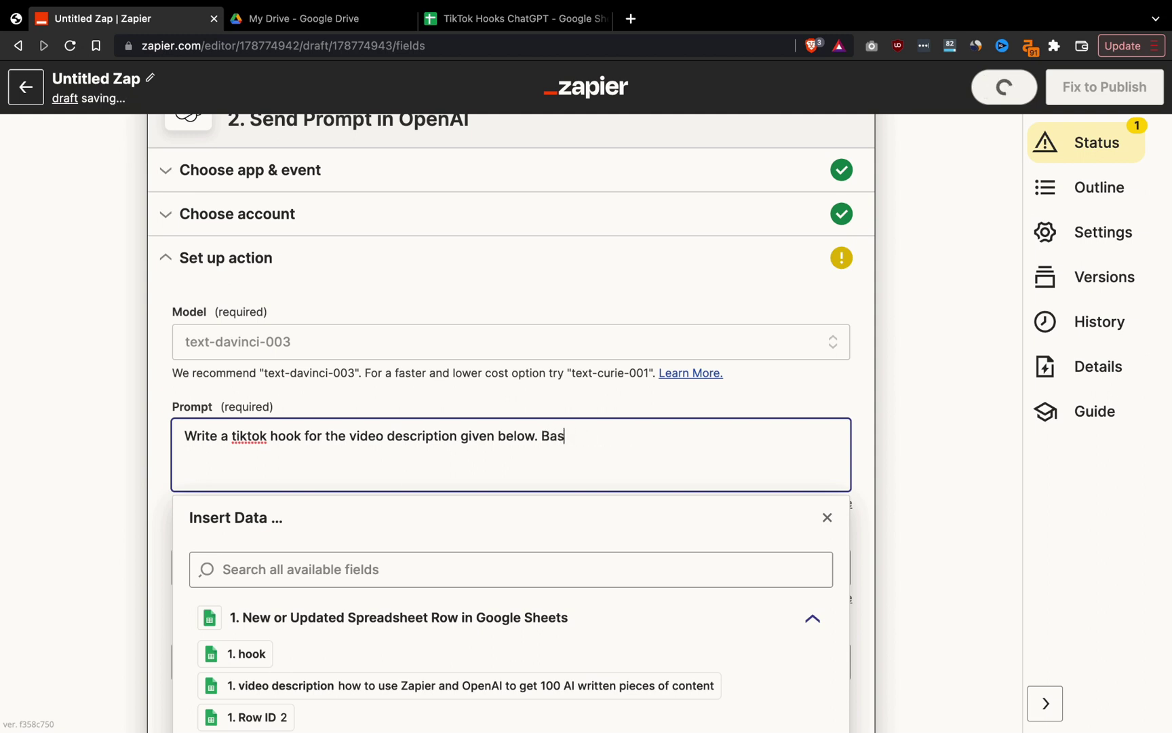
{"action": "type", "text": "e the hook off"}
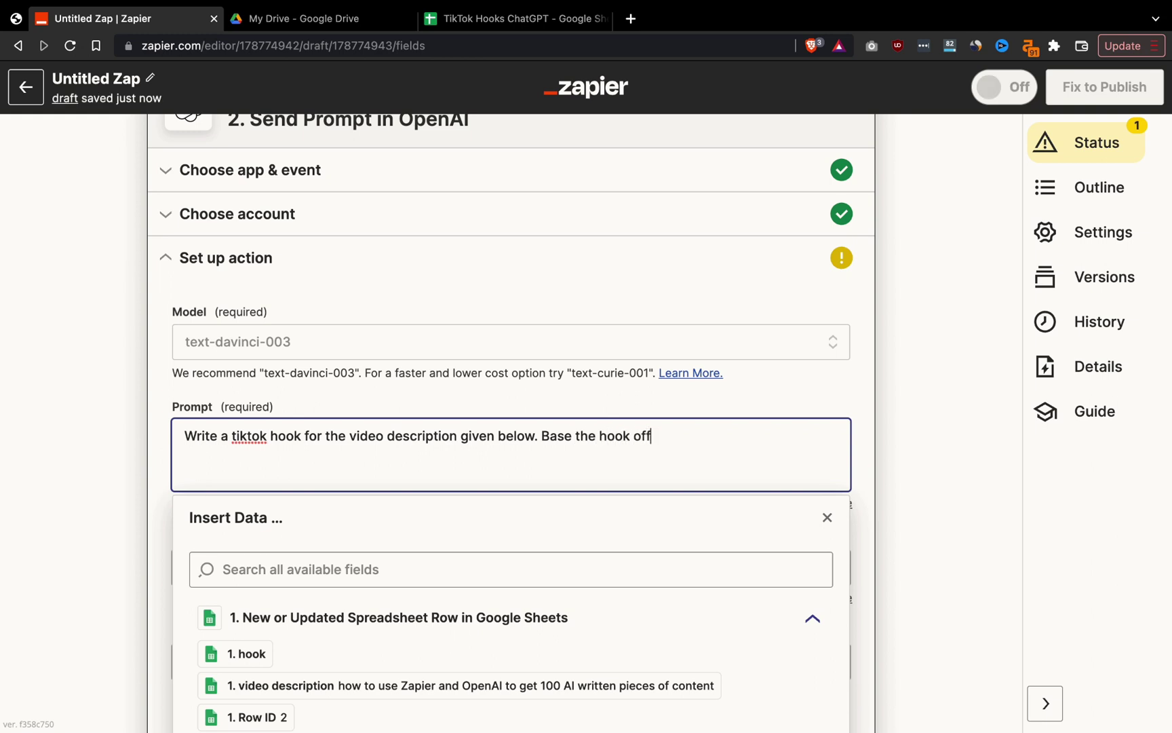
{"action": "type", "text": " of popular tiktok videos that went viral"}
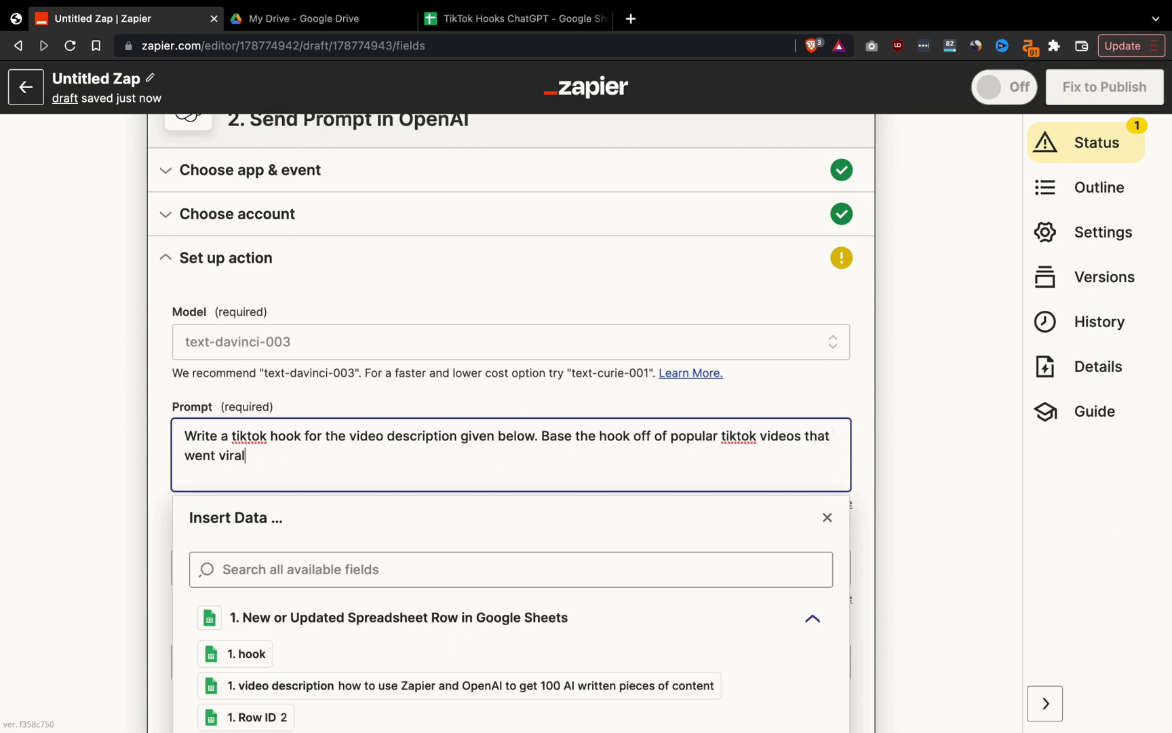
{"action": "type", "text": ". Make the hook compelling so viewer"}
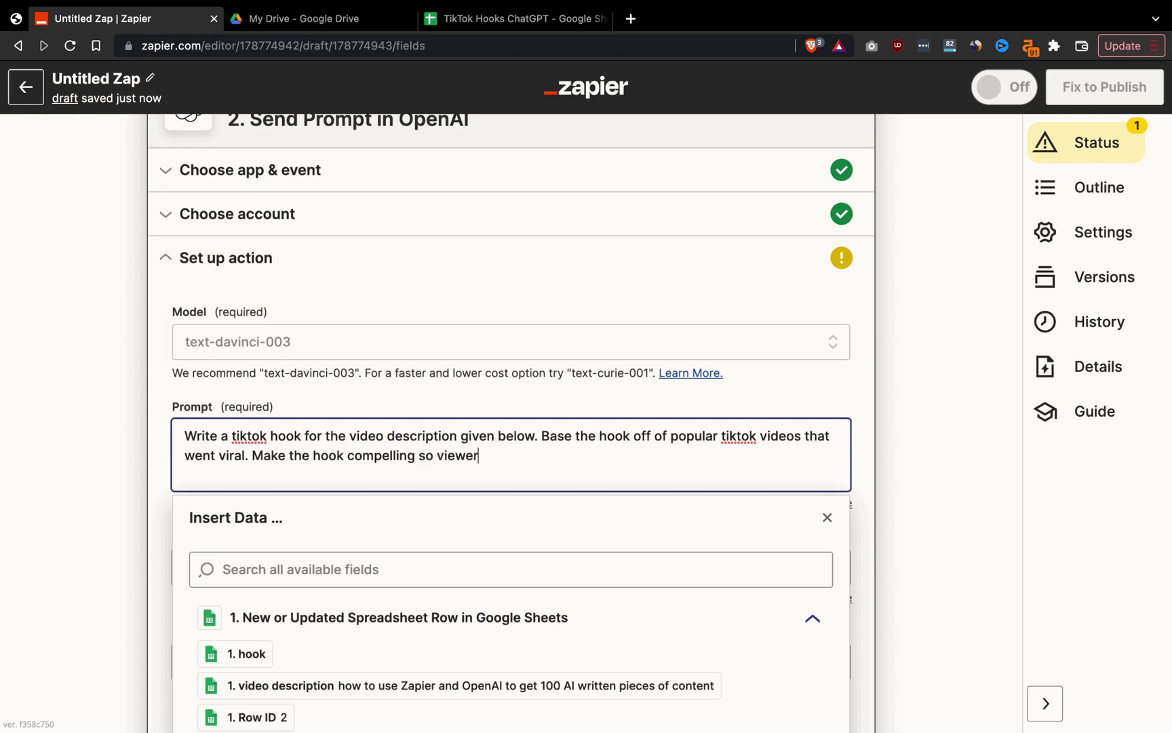
{"action": "type", "text": "s watch the whol"}
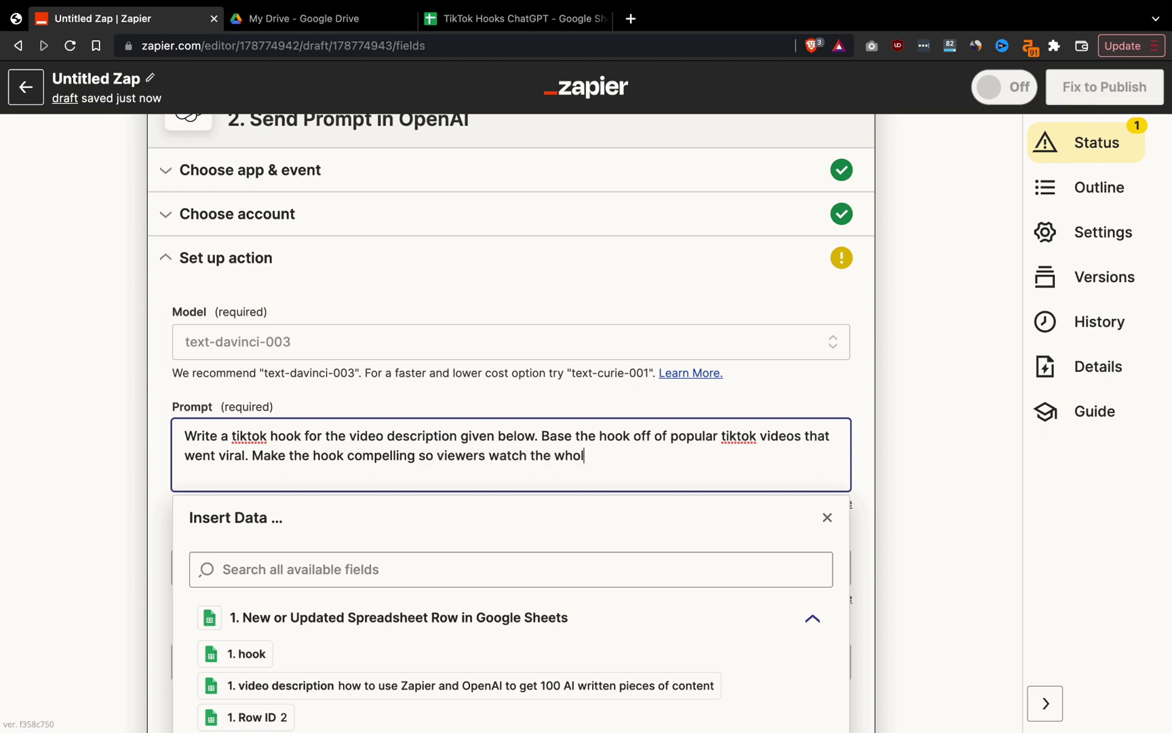
{"action": "type", "text": "e video with a high reten"}
{"action": "key", "text": "BackSpace"}
{"action": "type", "text": "ent"}
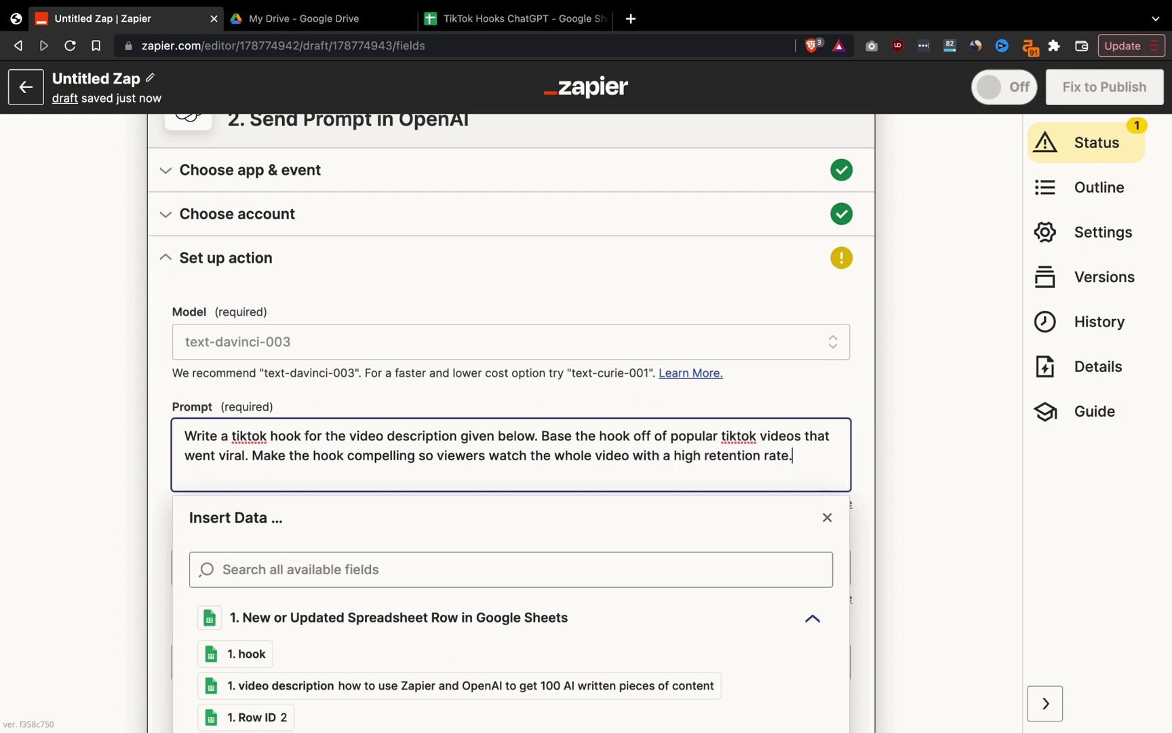
- Add the line 'Here is the video description to write a hook for:' followed by the video description field
{"action": "key", "text": "Return"}
{"action": "type", "text": "Here"}
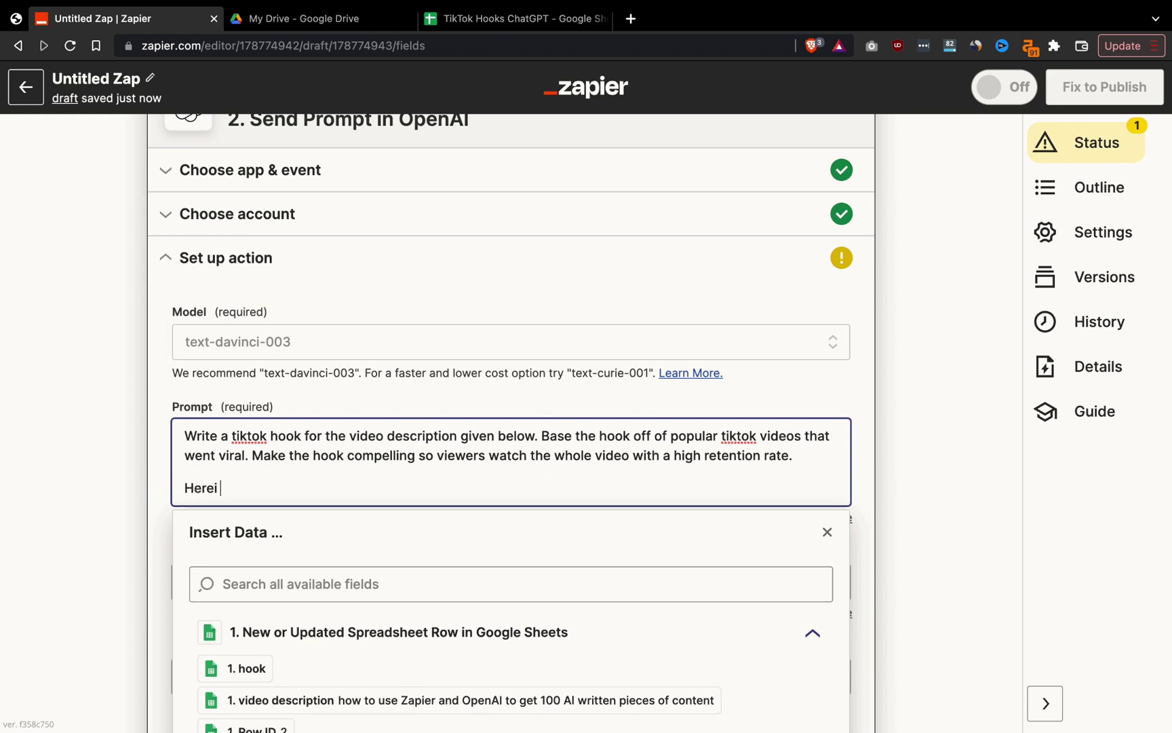
{"action": "type", "text": " is the video description to write a hook"}
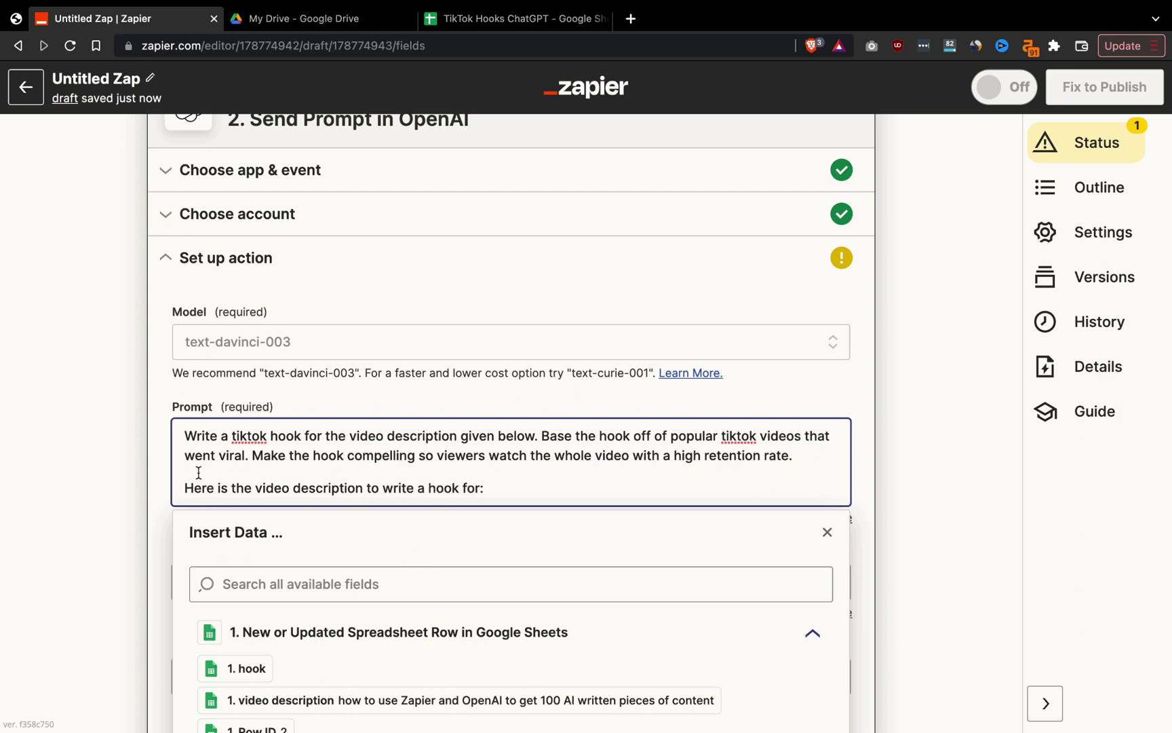
{"action": "type", "text": " for:"}
{"action": "scroll", "coordinate": [181, 479], "scroll_direction": "down", "scroll_amount": 3}
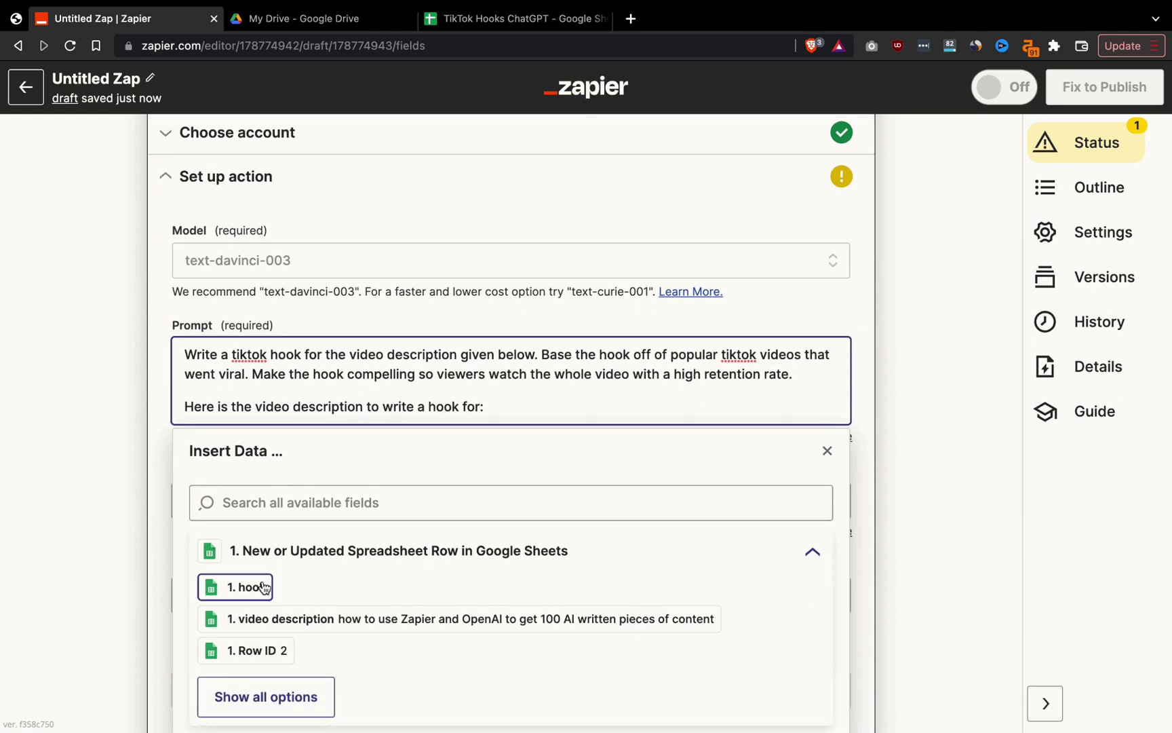
{"action": "left_click", "coordinate": [314, 624]}
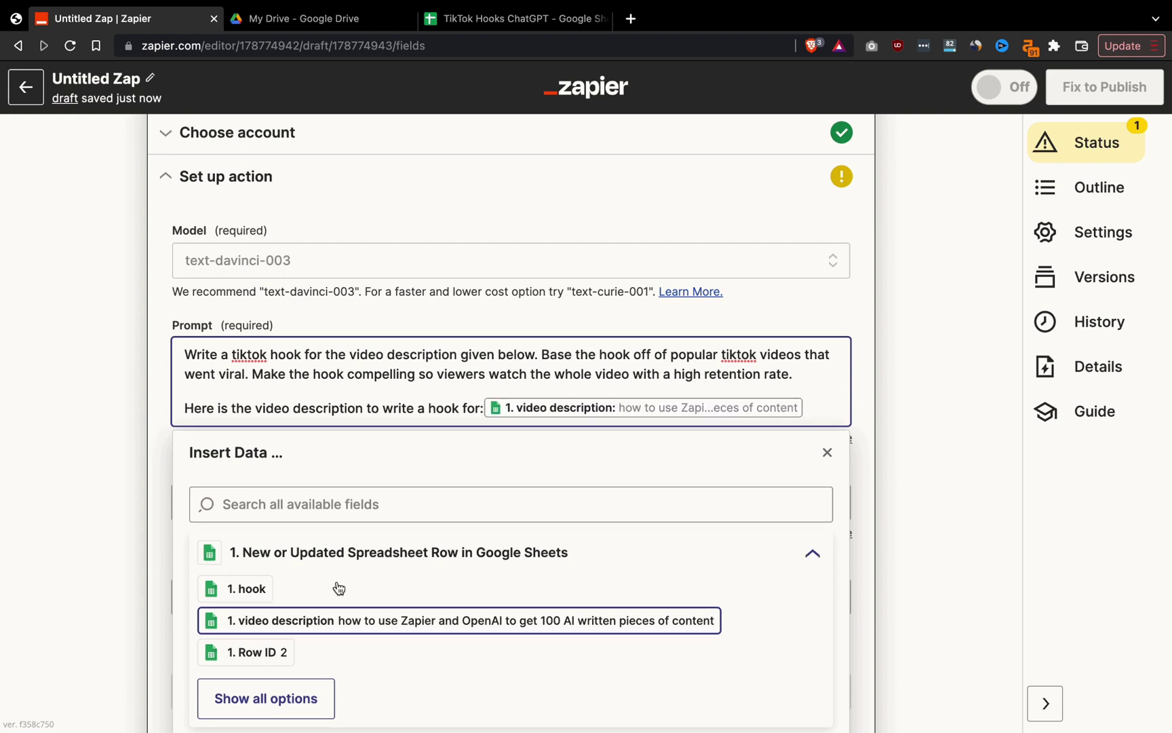
{"action": "left_click", "coordinate": [480, 407]}
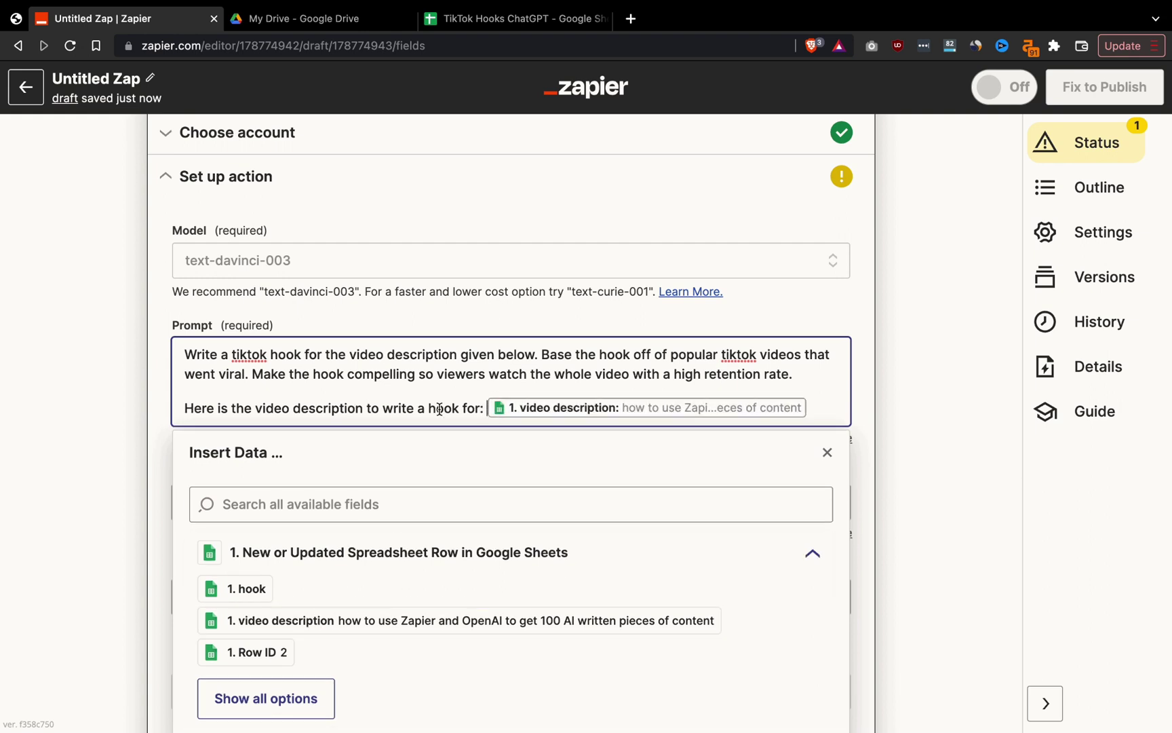
{"action": "left_click", "coordinate": [102, 400]}
- Change the OpenAI Temperature from 0.7 to 1 and continue to the test panel
{"action": "scroll", "coordinate": [126, 485], "scroll_direction": "down", "scroll_amount": 2}
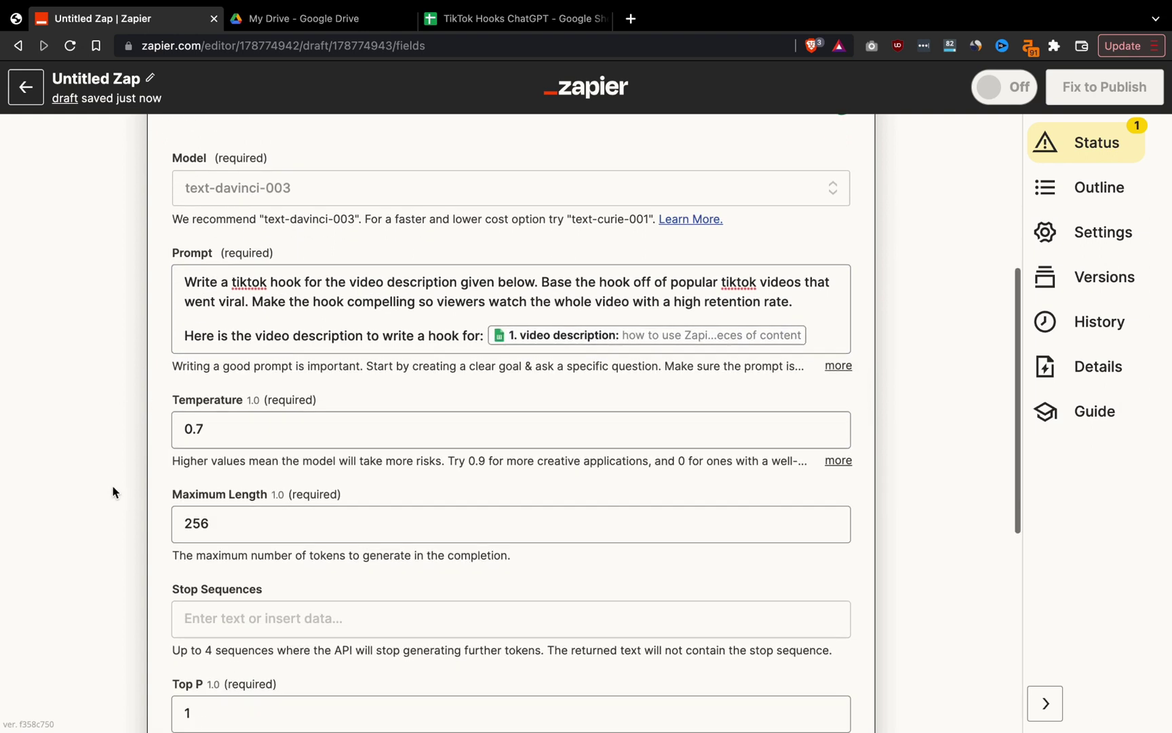
{"action": "left_click", "coordinate": [241, 430]}
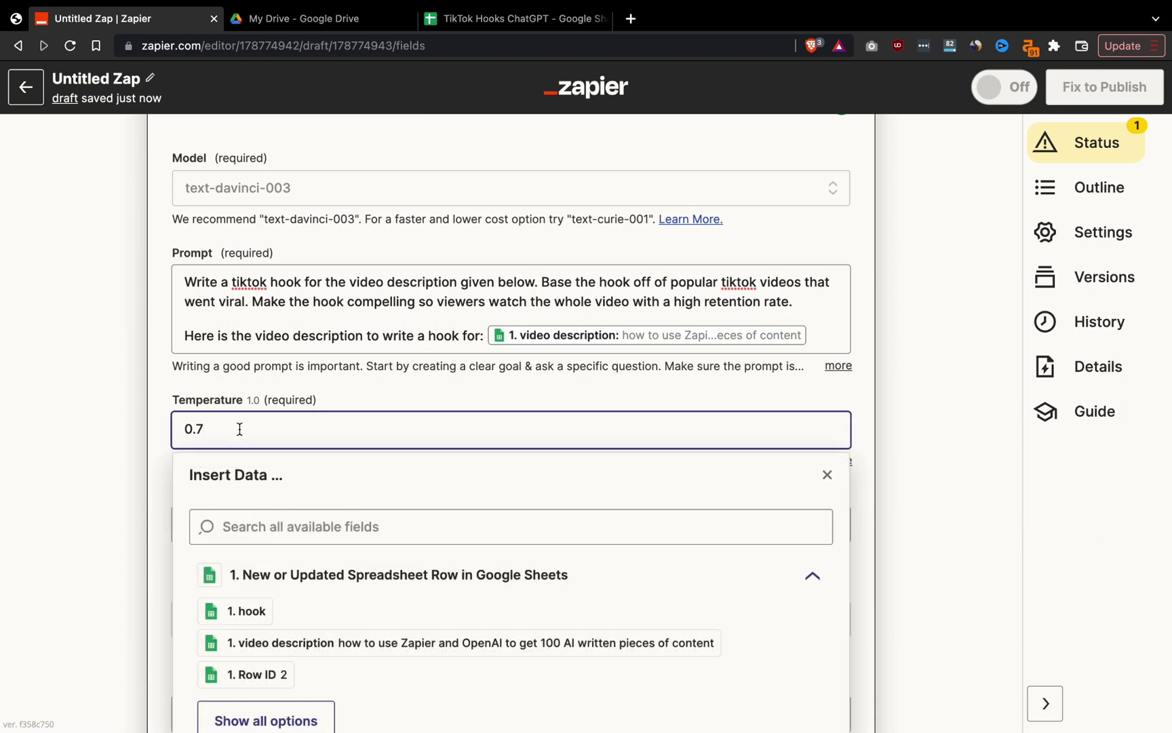
{"action": "key", "text": "BackSpace"}
{"action": "type", "text": "1"}
{"action": "left_click", "coordinate": [116, 449]}
{"action": "scroll", "coordinate": [276, 466], "scroll_direction": "down", "scroll_amount": 5}
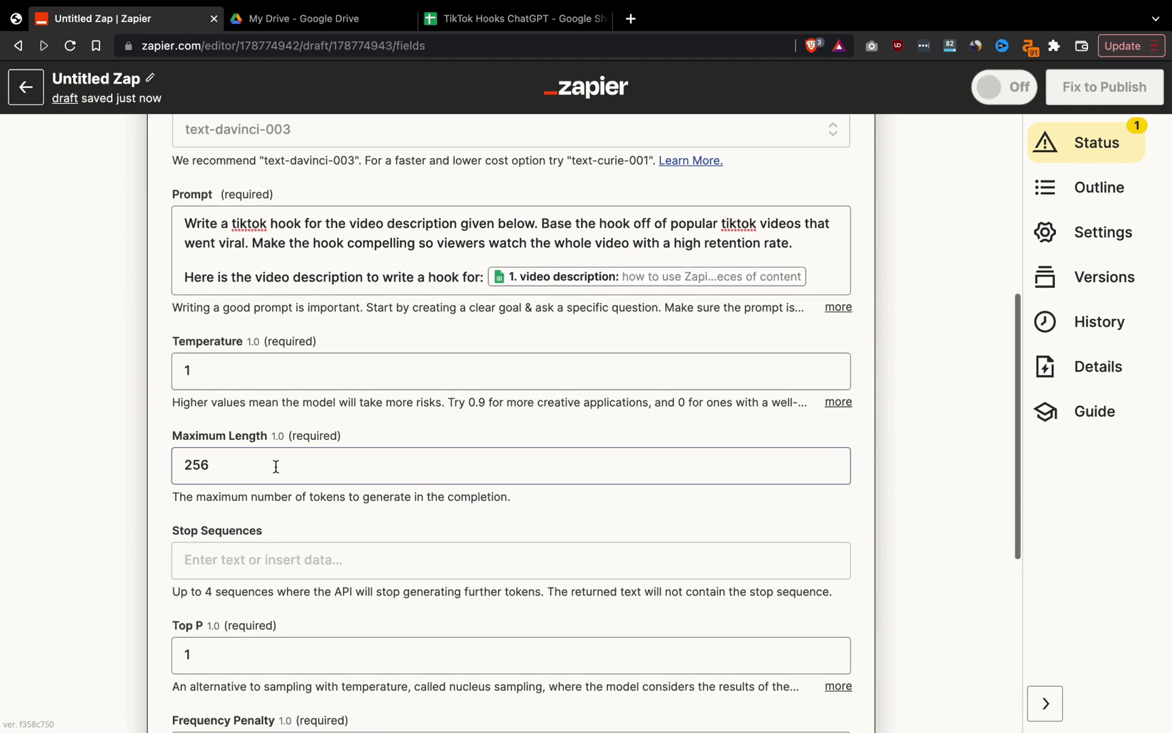
{"action": "scroll", "coordinate": [276, 466], "scroll_direction": "down", "scroll_amount": 2}
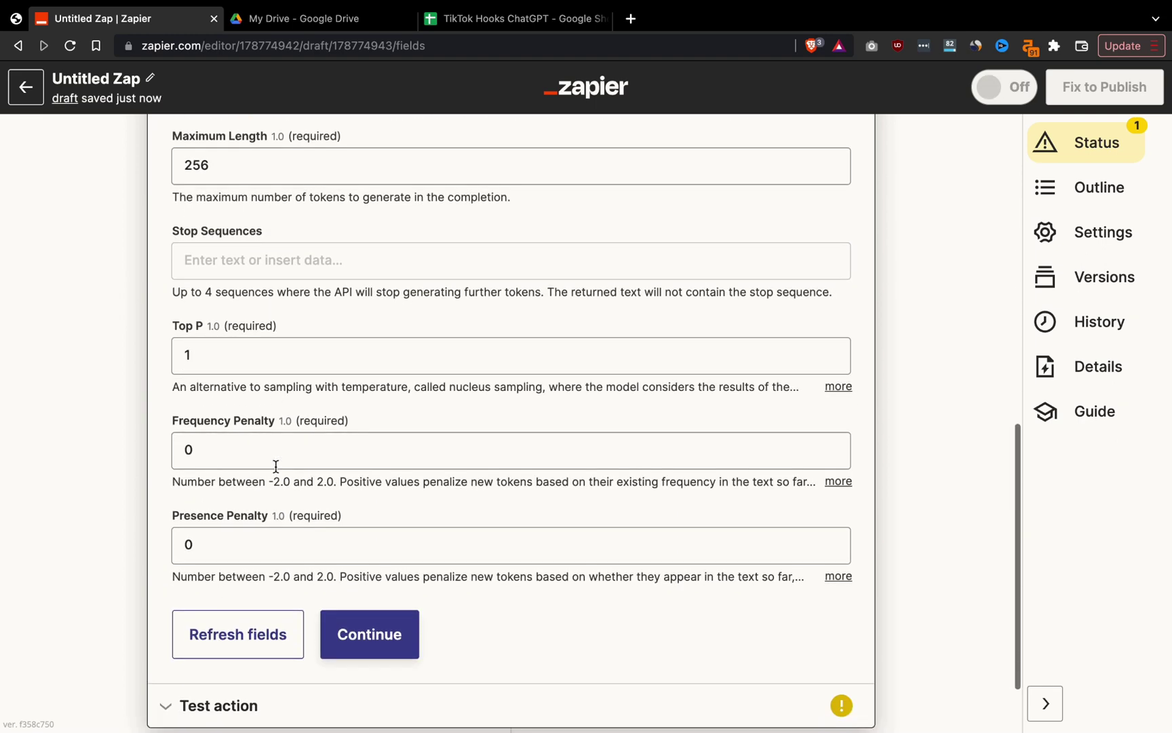
{"action": "left_click", "coordinate": [360, 631]}
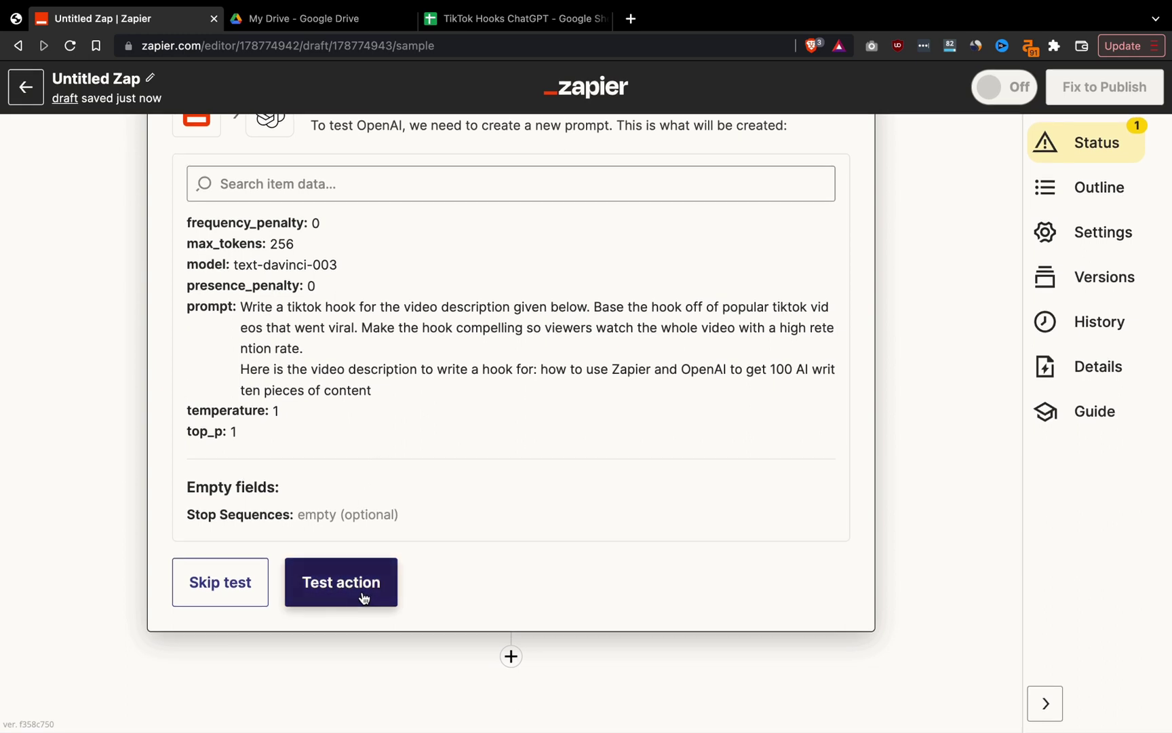
- Test the OpenAI step, review the generated TikTok hook, and add a step below it
{"action": "left_click", "coordinate": [386, 596]}
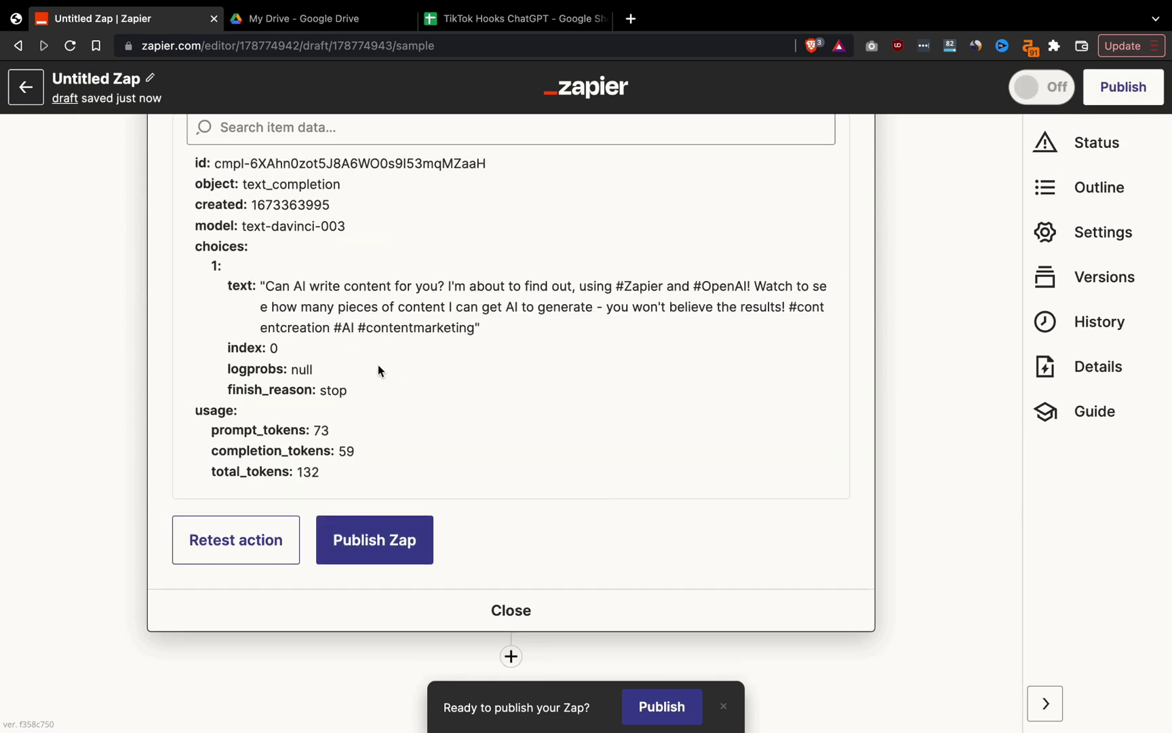
{"action": "left_click_drag", "start_coordinate": [266, 286], "coordinate": [473, 328]}
{"action": "left_click", "coordinate": [489, 340]}
{"action": "left_click", "coordinate": [510, 656]}
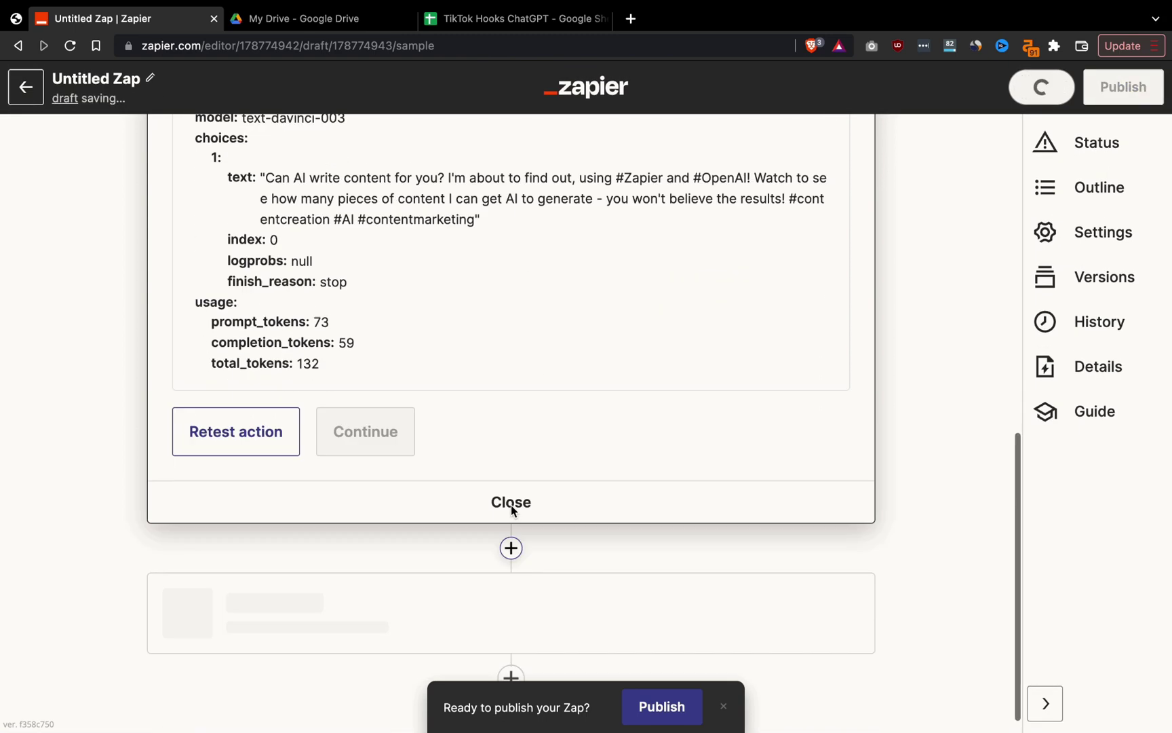
- Make step 3 a Google Sheets Update Spreadsheet Row action using the connected Google account
{"action": "type", "text": "sheet"}
{"action": "left_click", "coordinate": [304, 589]}
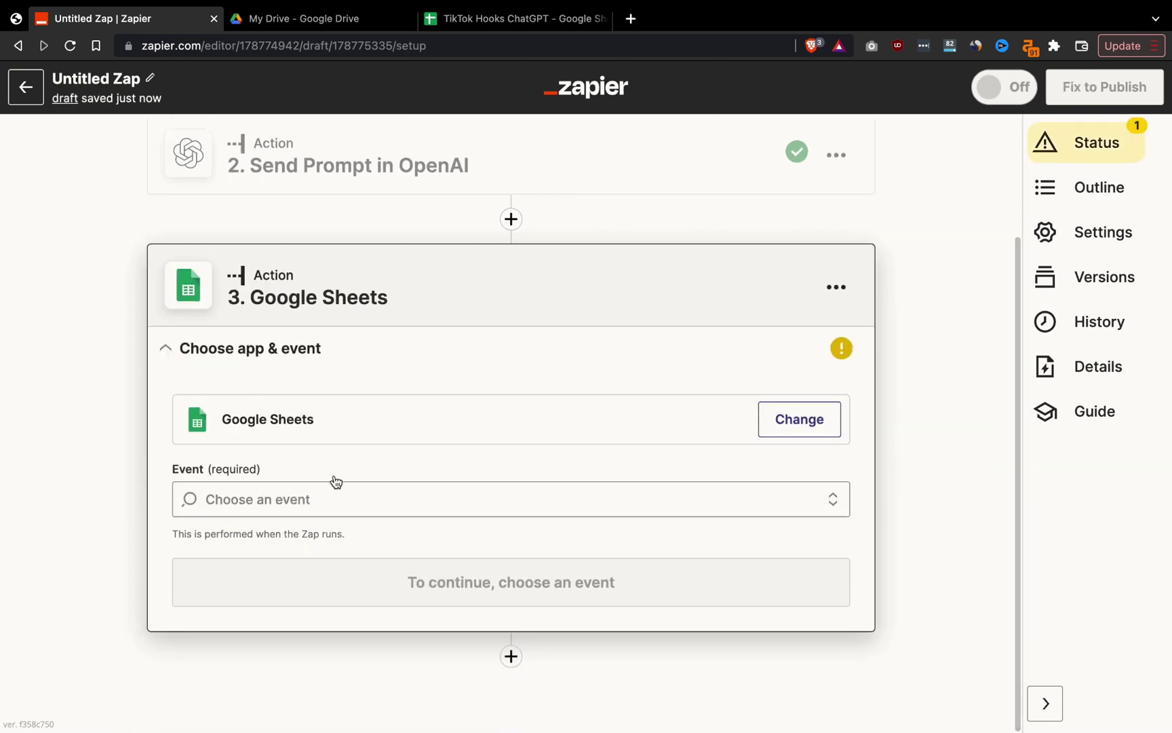
{"action": "left_click", "coordinate": [356, 493]}
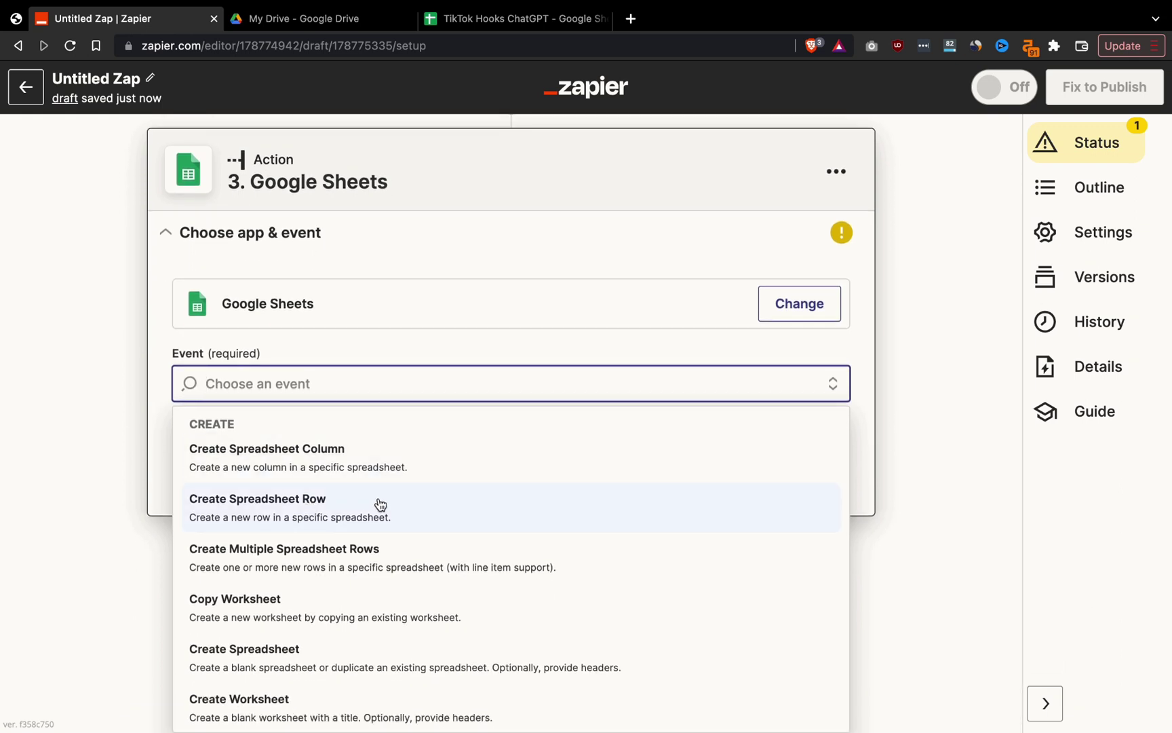
{"action": "scroll", "coordinate": [377, 516], "scroll_direction": "down", "scroll_amount": 3}
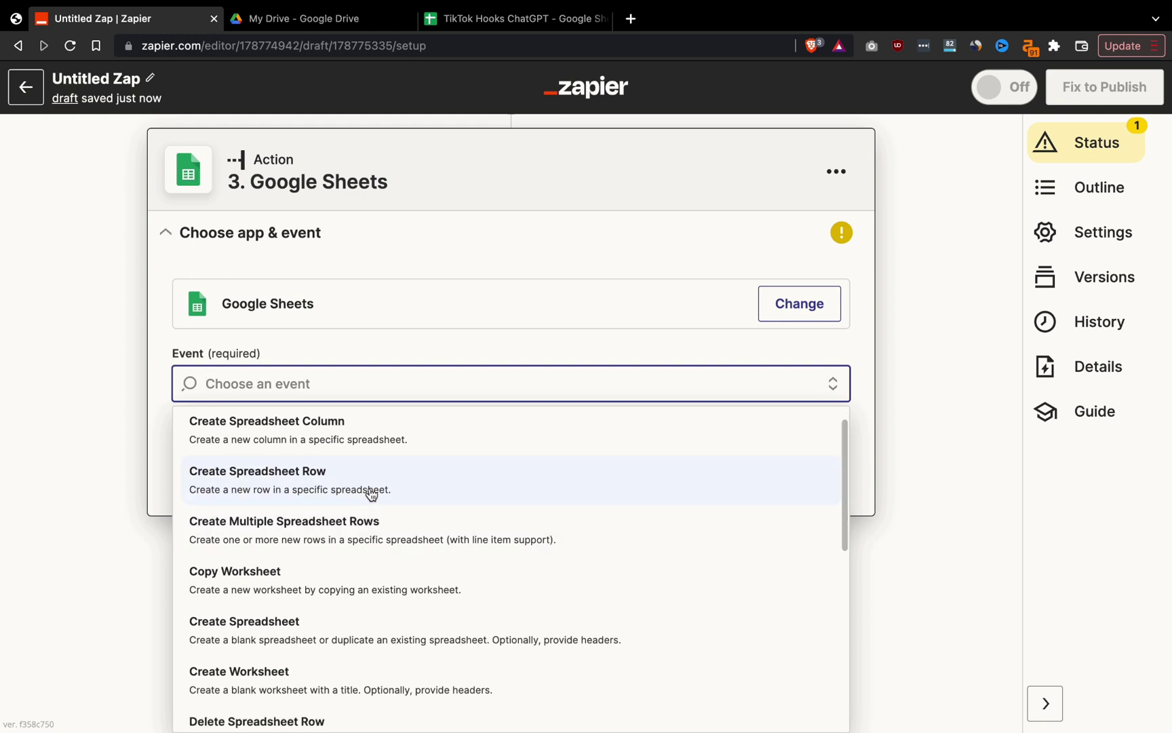
{"action": "scroll", "coordinate": [369, 476], "scroll_direction": "down", "scroll_amount": 2}
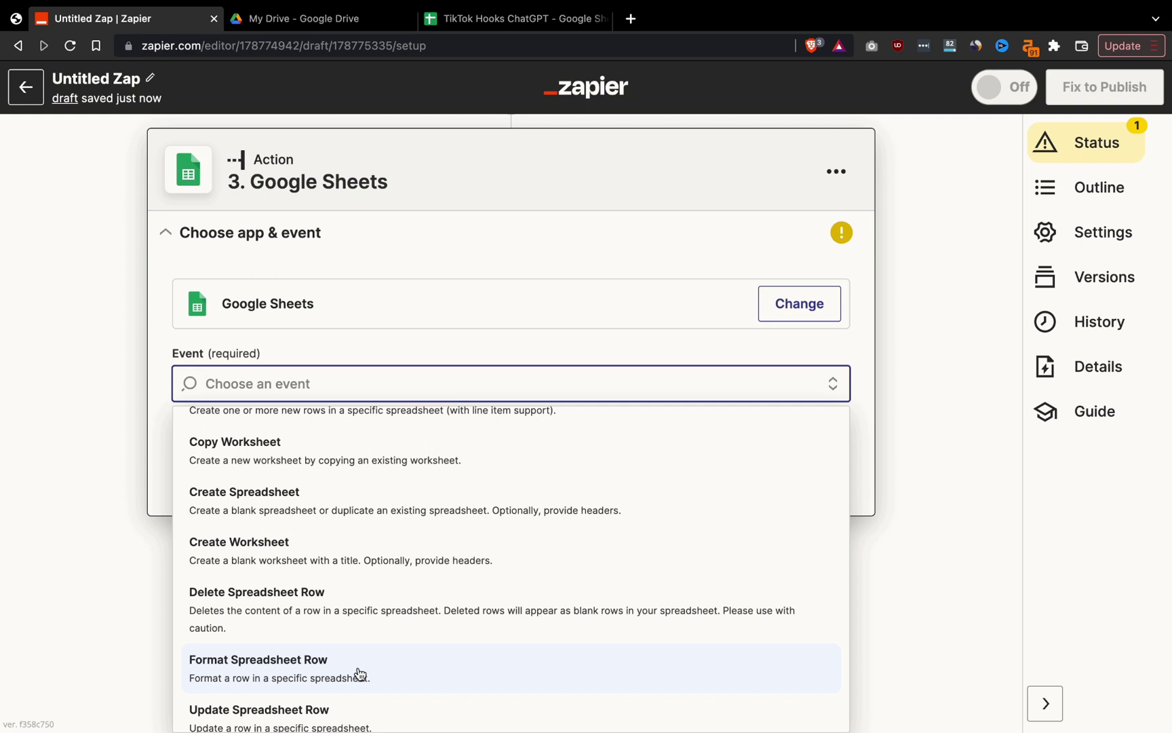
{"action": "scroll", "coordinate": [361, 673], "scroll_direction": "down", "scroll_amount": 1}
{"action": "left_click", "coordinate": [333, 692]}
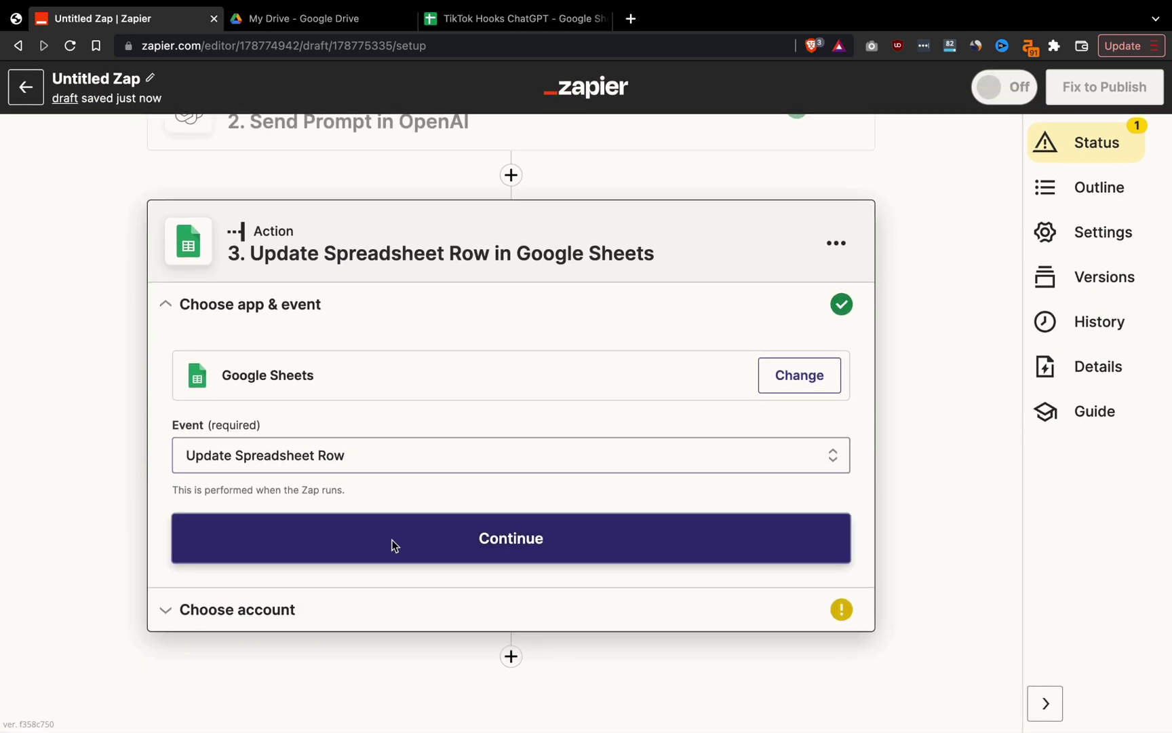
{"action": "left_click", "coordinate": [373, 546]}
{"action": "left_click", "coordinate": [248, 484]}
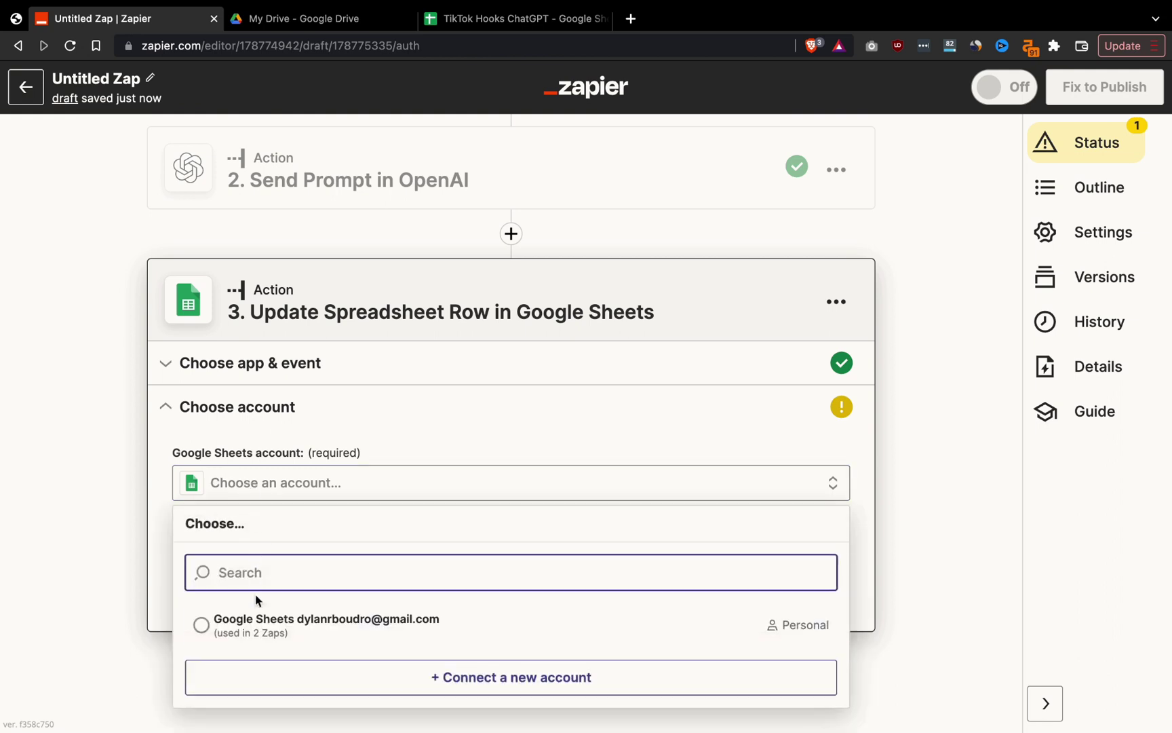
{"action": "left_click", "coordinate": [254, 619]}
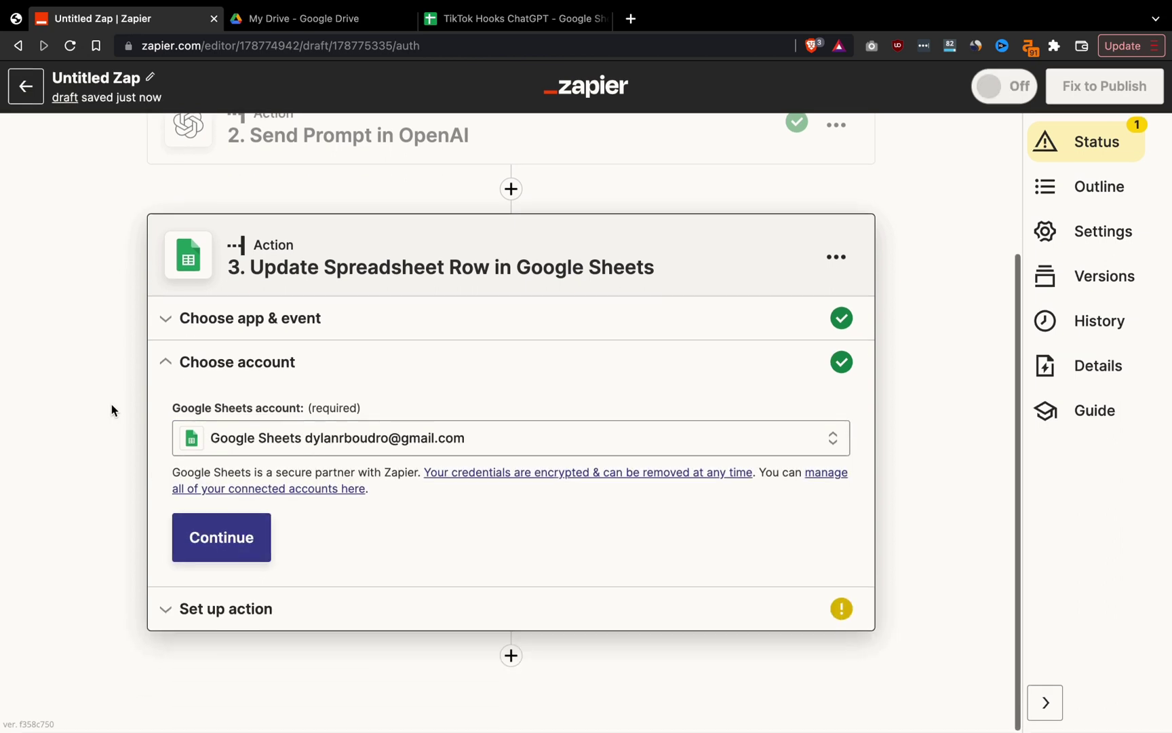
{"action": "left_click", "coordinate": [226, 536]}
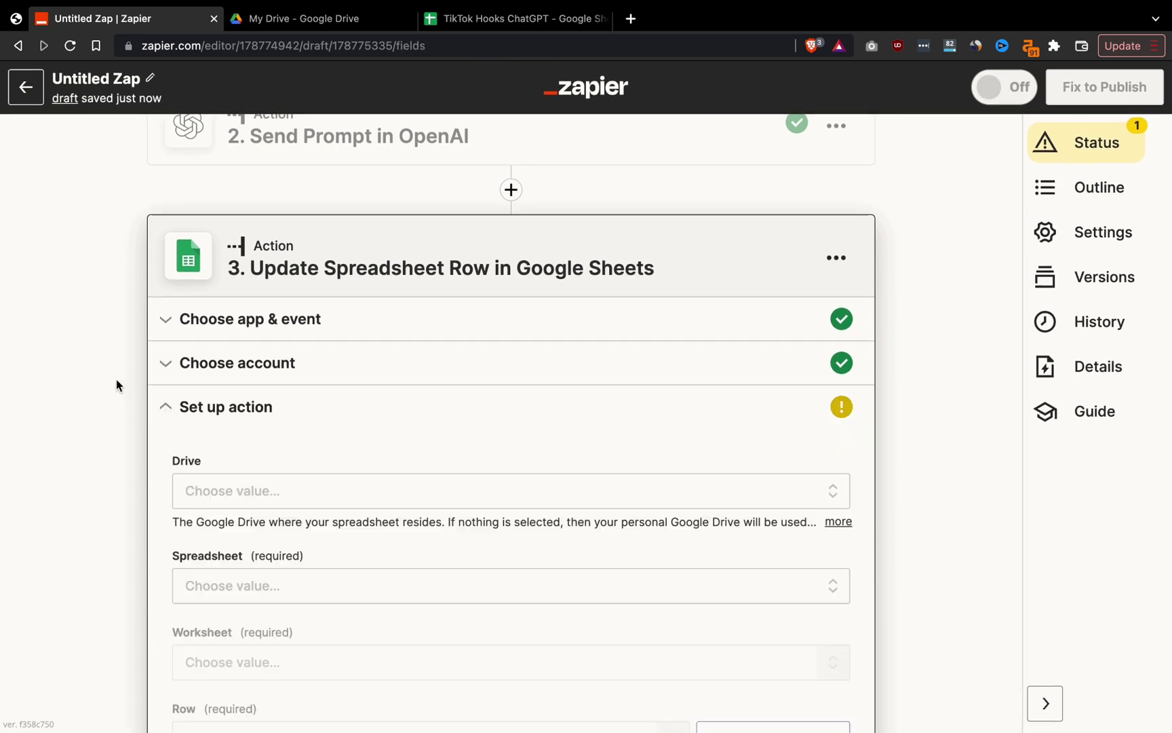
- Target Sheet1 of the TikTok Hooks ChatGPT spreadsheet in My Google Drive
{"action": "left_click", "coordinate": [236, 419]}
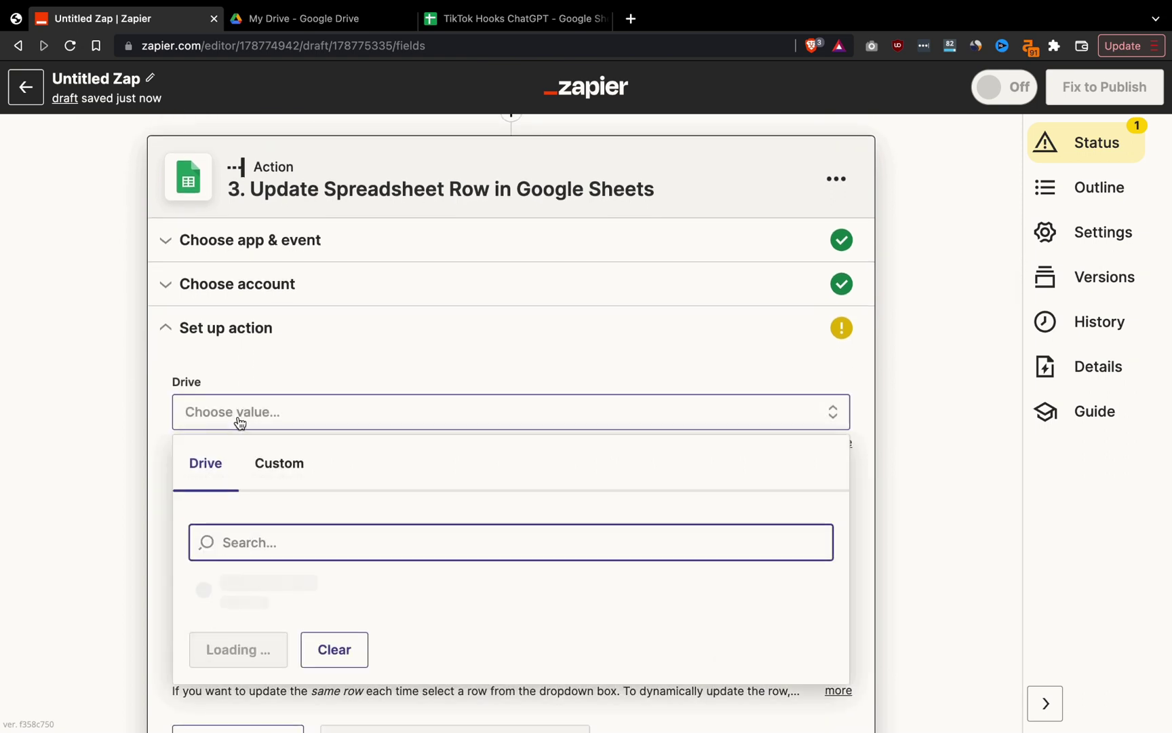
{"action": "left_click", "coordinate": [266, 585]}
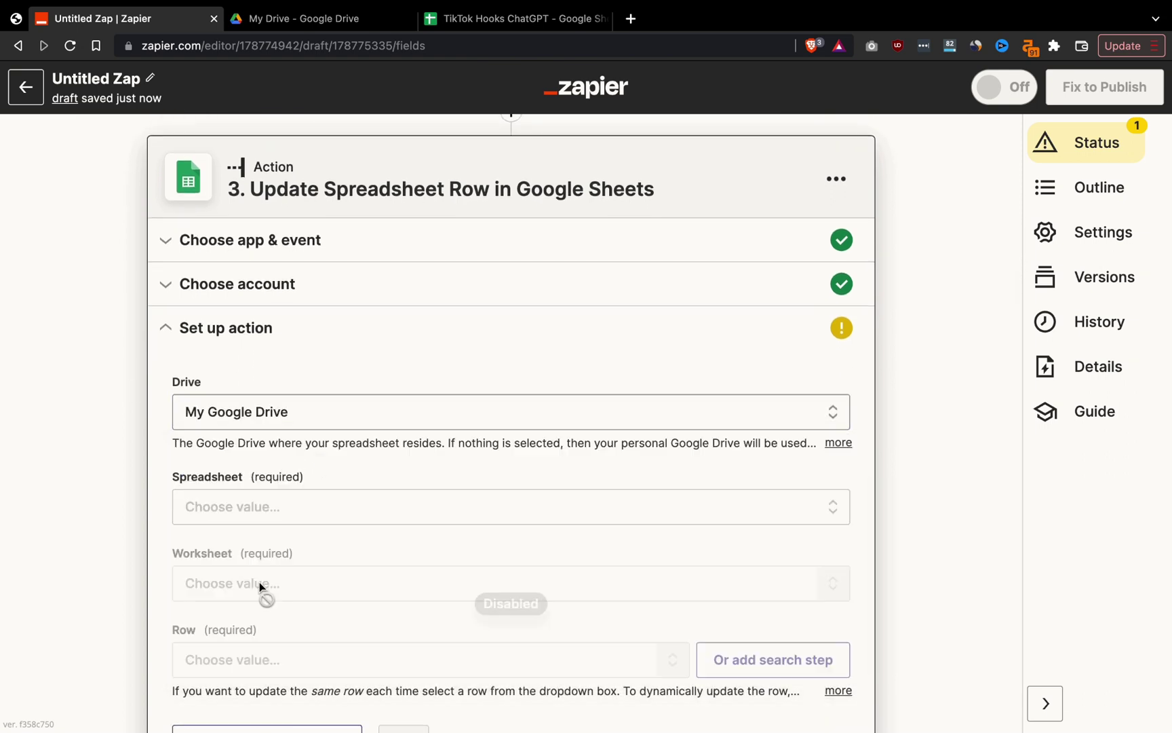
{"action": "scroll", "coordinate": [146, 431], "scroll_direction": "down", "scroll_amount": 2}
{"action": "left_click", "coordinate": [271, 438]}
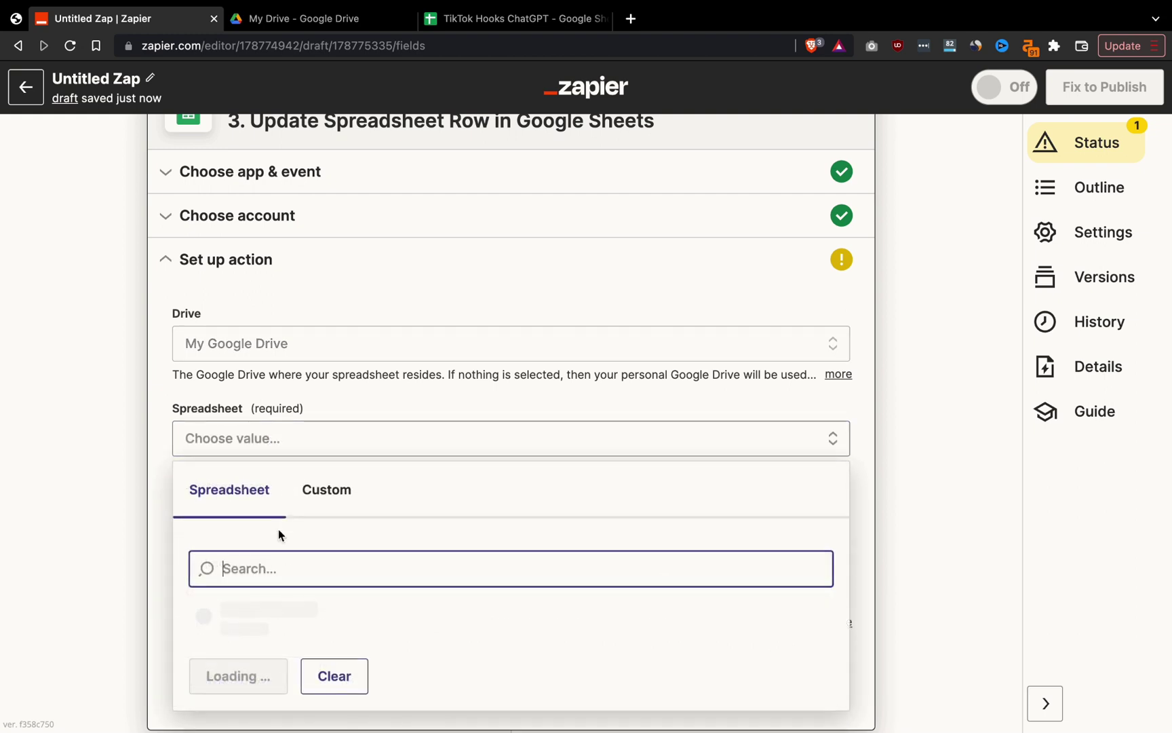
{"action": "scroll", "coordinate": [282, 551], "scroll_direction": "down", "scroll_amount": 1}
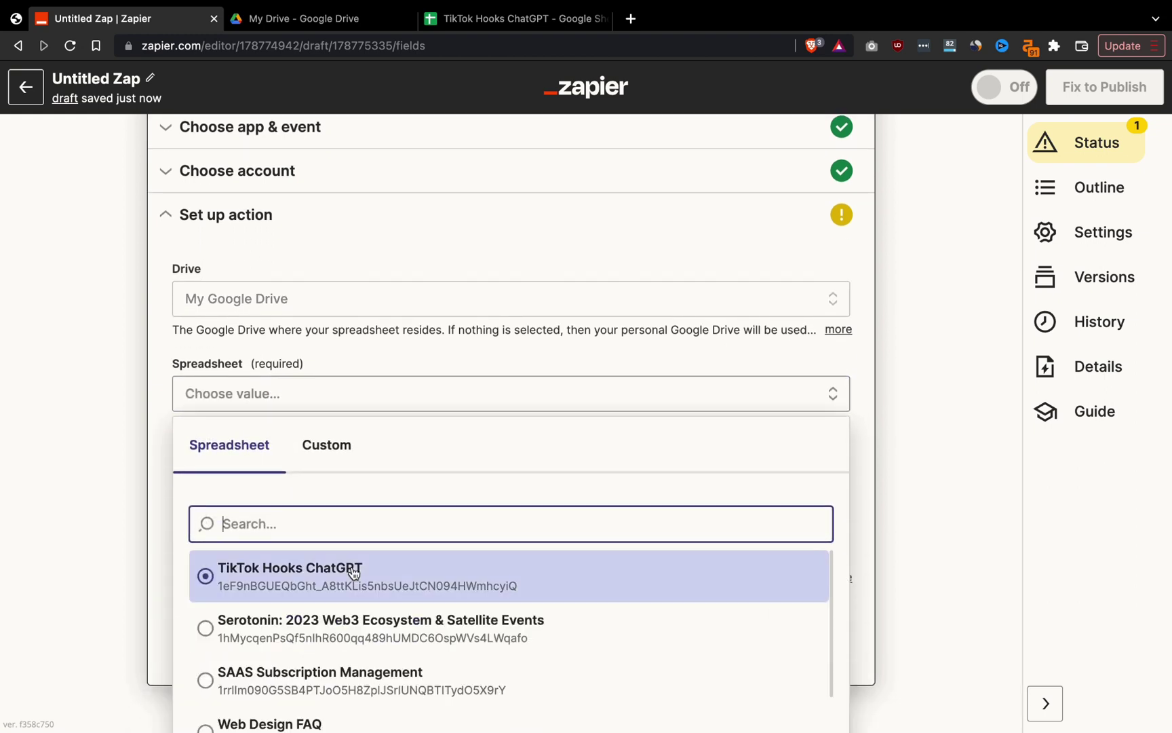
{"action": "scroll", "coordinate": [354, 568], "scroll_direction": "down", "scroll_amount": 1}
{"action": "scroll", "coordinate": [348, 570], "scroll_direction": "up", "scroll_amount": 1}
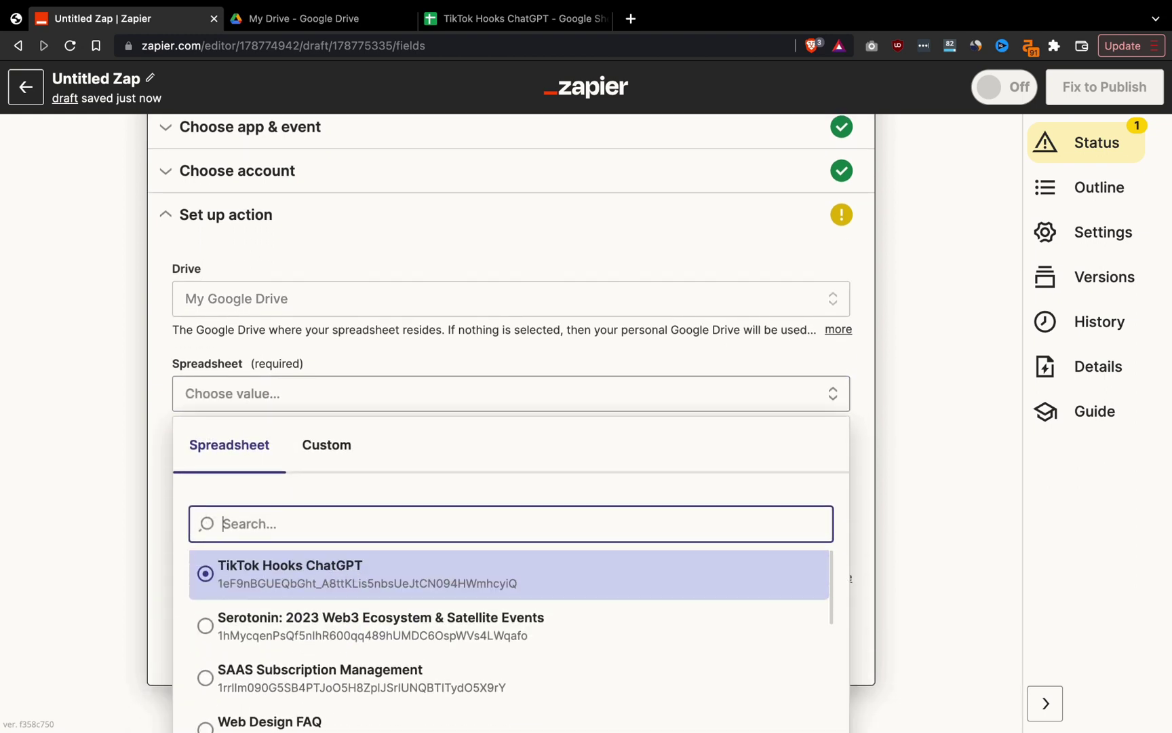
{"action": "left_click", "coordinate": [334, 568]}
{"action": "scroll", "coordinate": [157, 422], "scroll_direction": "down", "scroll_amount": 2}
{"action": "left_click", "coordinate": [242, 429]}
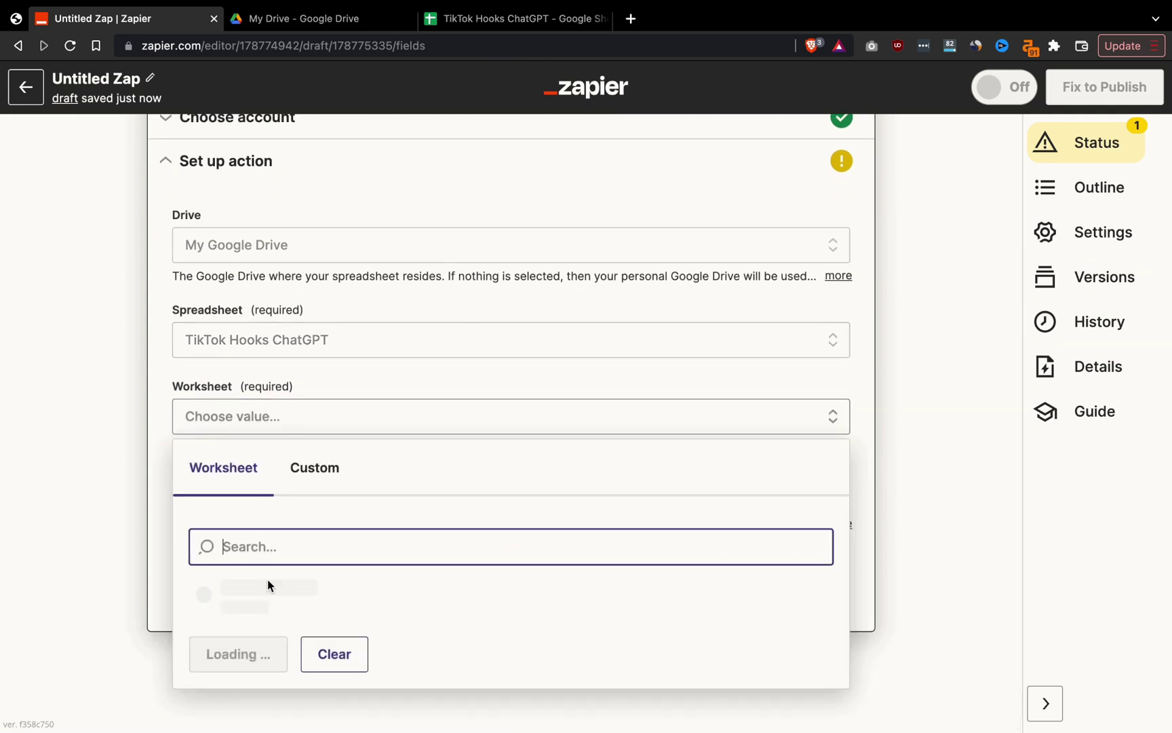
{"action": "left_click", "coordinate": [283, 595]}
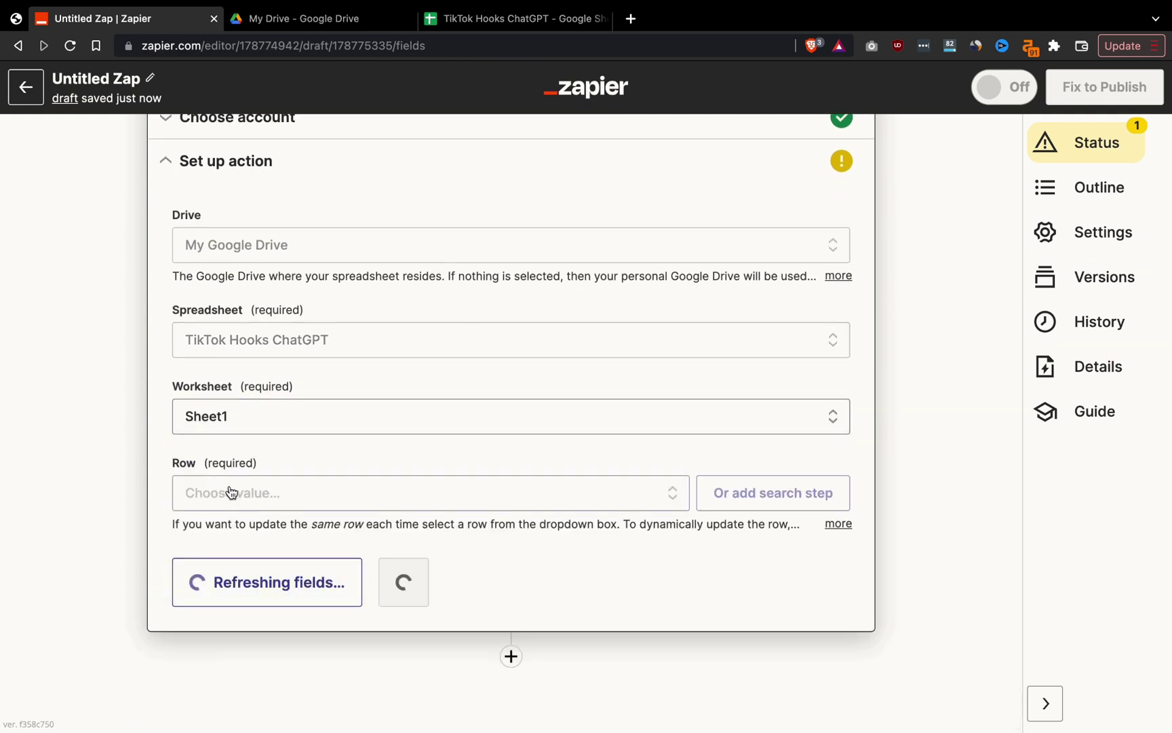
- Set the row to update to the trigger's 1. Row ID via a custom value
{"action": "left_click", "coordinate": [294, 500]}
{"action": "scroll", "coordinate": [134, 452], "scroll_direction": "down", "scroll_amount": 2}
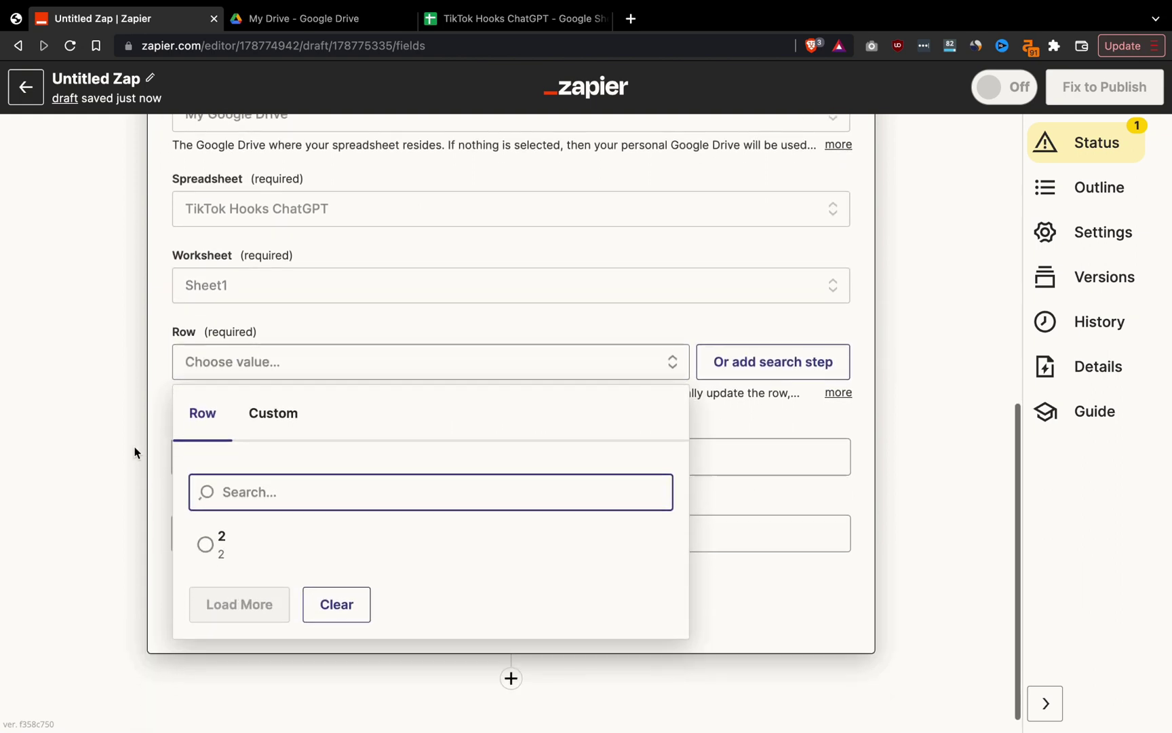
{"action": "left_click", "coordinate": [277, 398]}
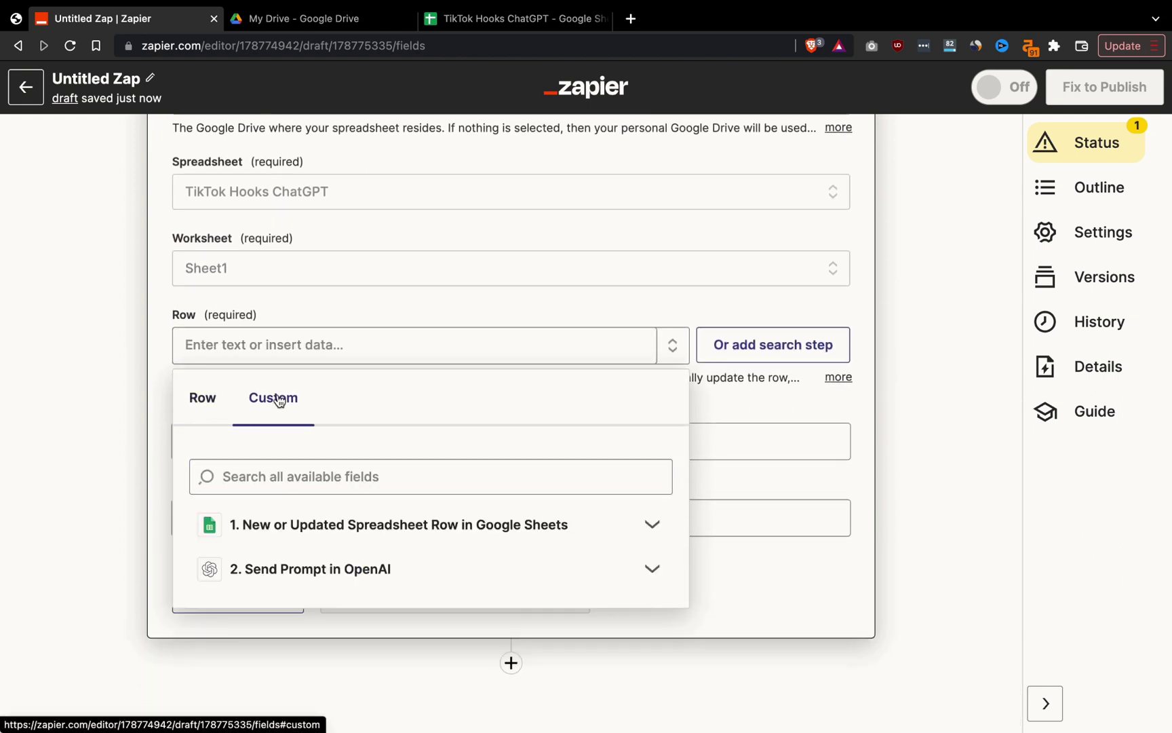
{"action": "left_click", "coordinate": [358, 533]}
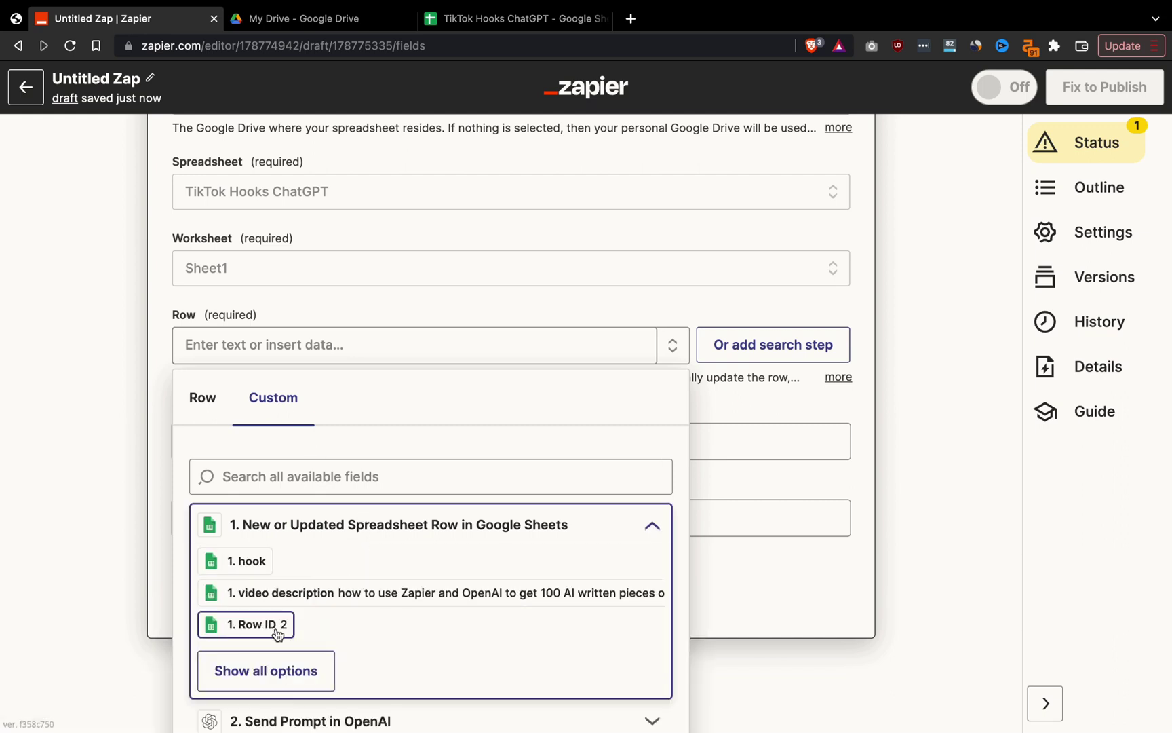
{"action": "left_click", "coordinate": [293, 672]}
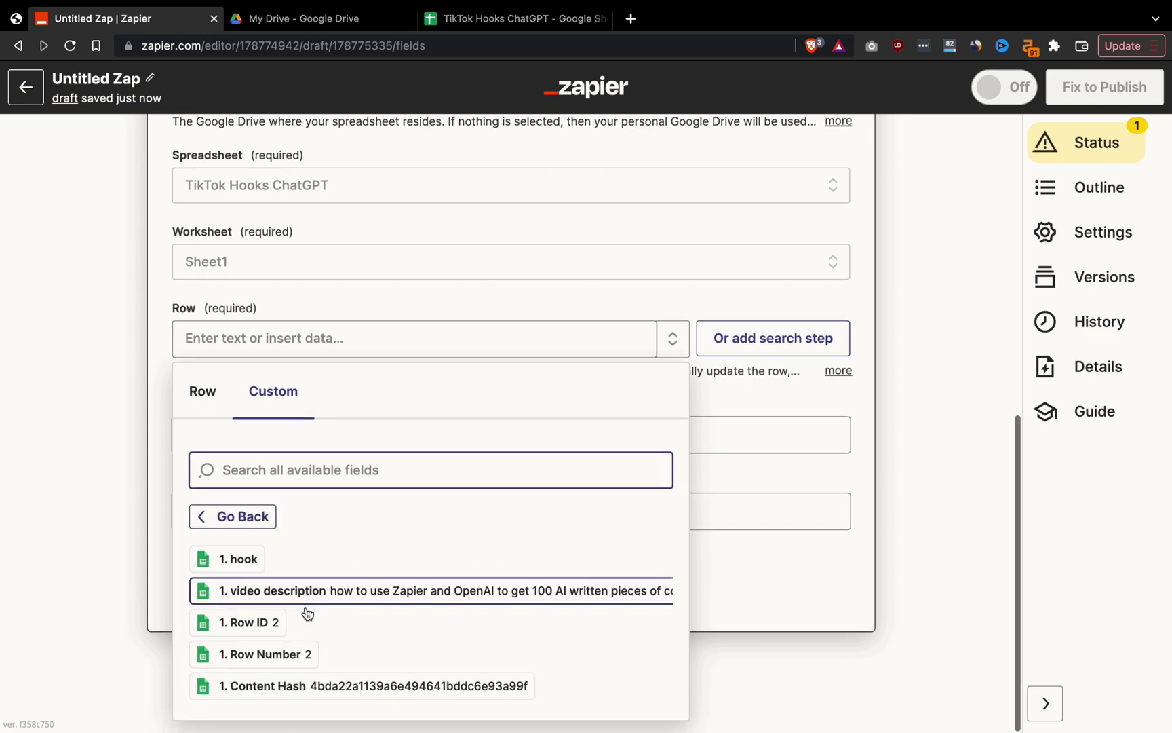
{"action": "left_click", "coordinate": [266, 622]}
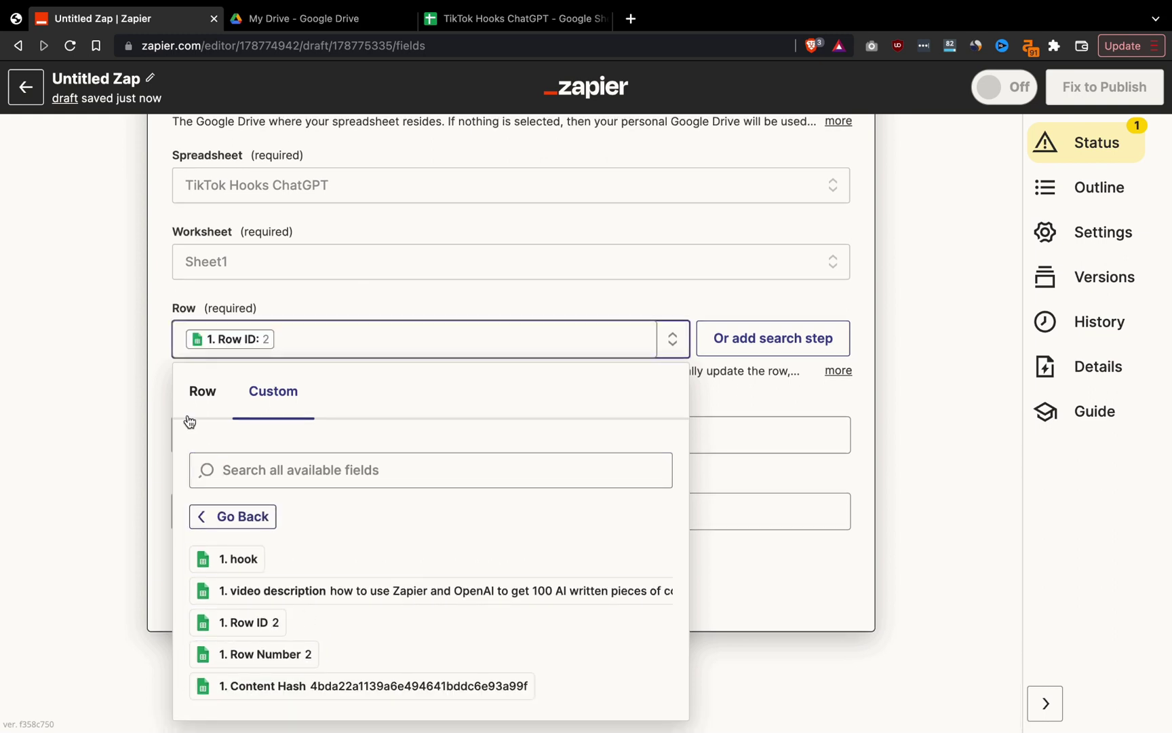
{"action": "left_click", "coordinate": [132, 362]}
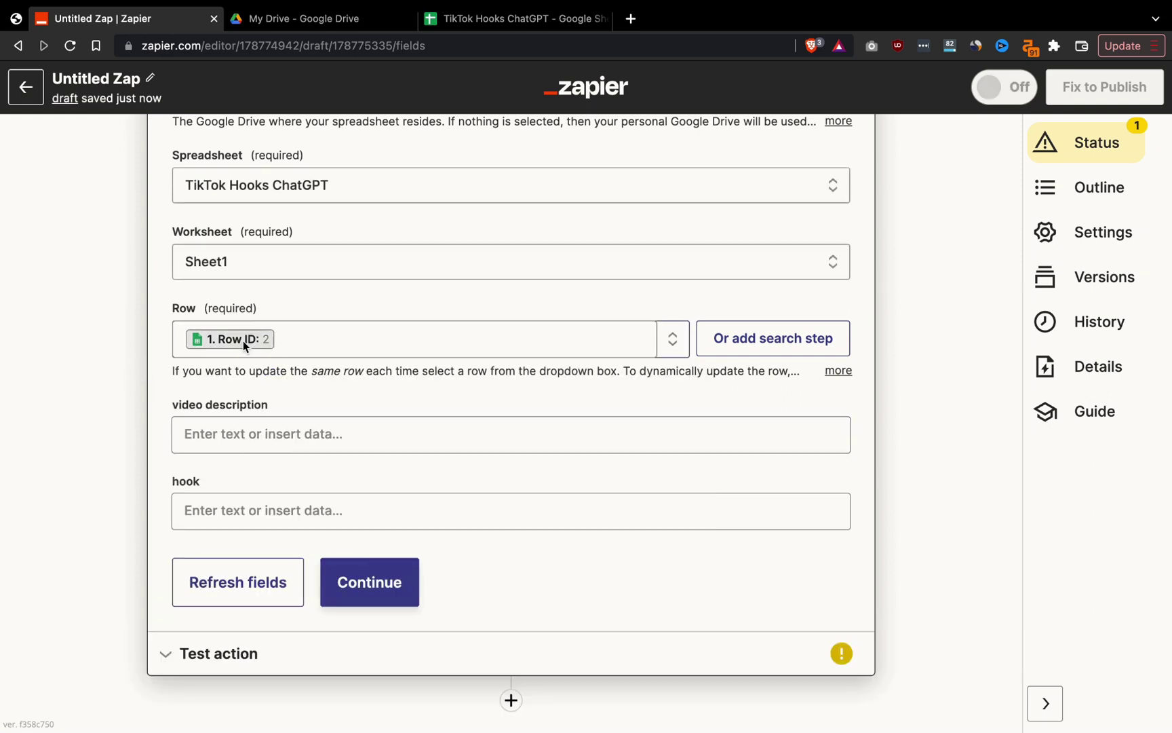
- Fill the hook field with OpenAI's 2. Choices Text output
{"action": "left_click", "coordinate": [319, 510]}
{"action": "scroll", "coordinate": [295, 661], "scroll_direction": "down", "scroll_amount": 1}
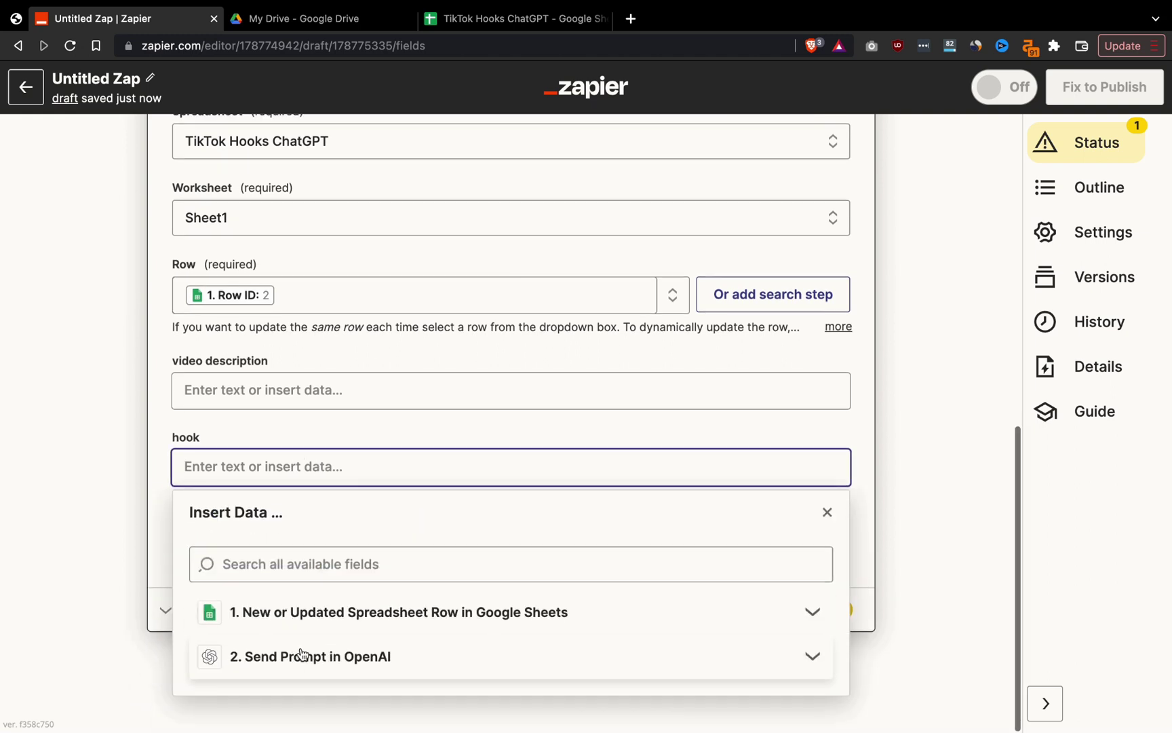
{"action": "left_click", "coordinate": [301, 653]}
{"action": "scroll", "coordinate": [296, 643], "scroll_direction": "down", "scroll_amount": 3}
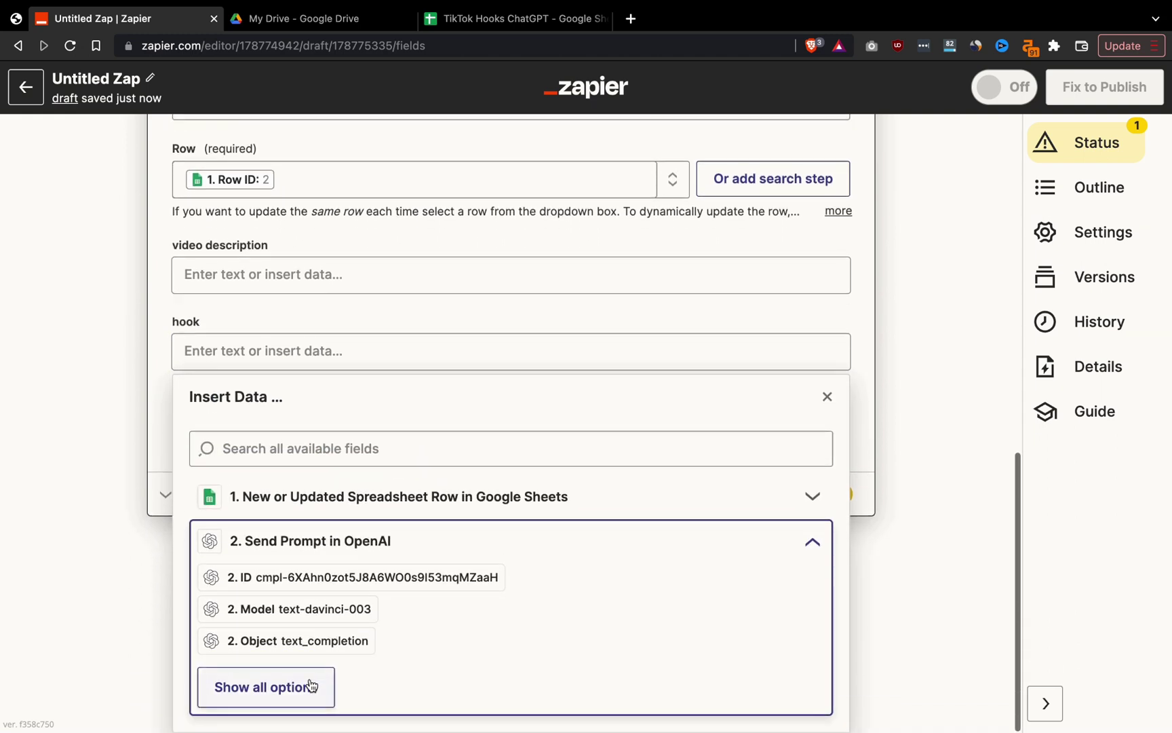
{"action": "left_click", "coordinate": [311, 686]}
{"action": "scroll", "coordinate": [415, 628], "scroll_direction": "down", "scroll_amount": 5}
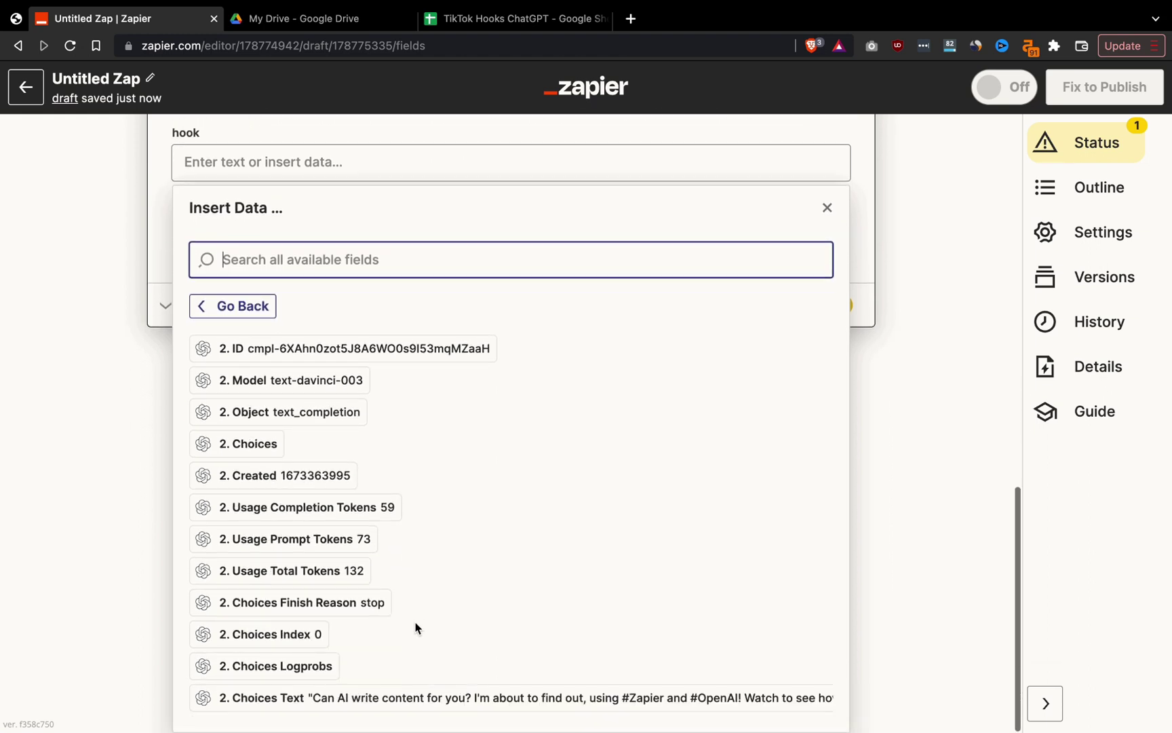
{"action": "left_click", "coordinate": [370, 699]}
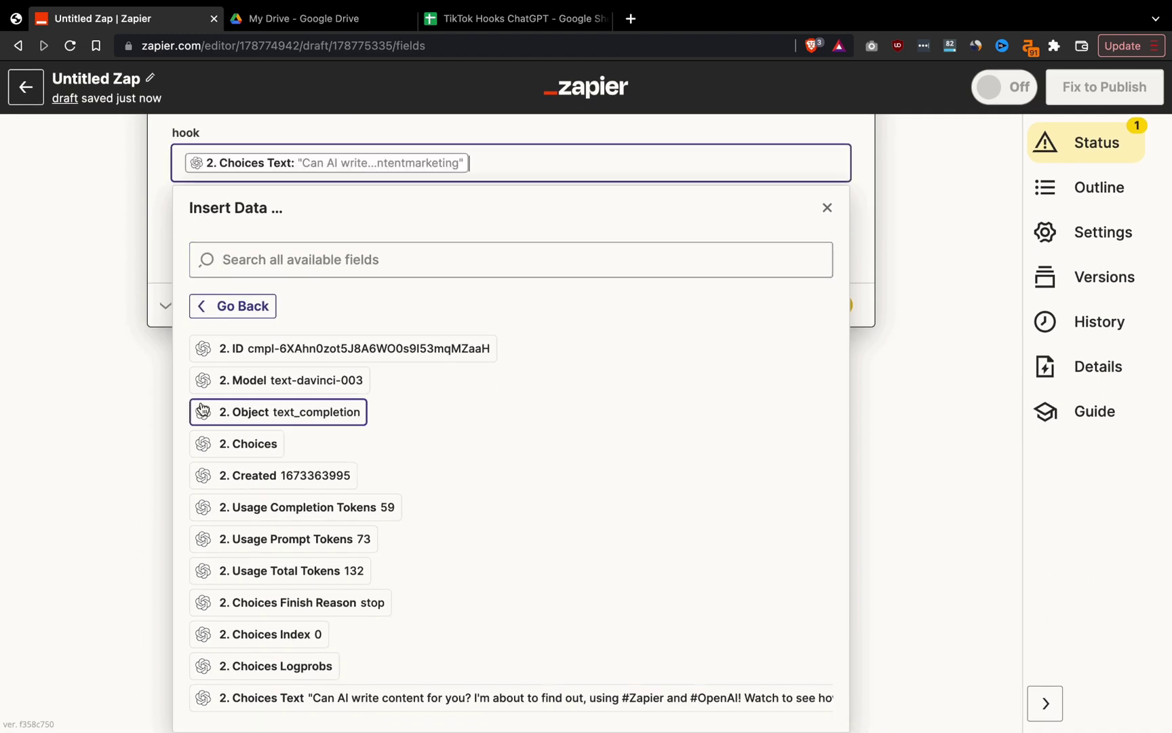
- Test the update step and verify the generated hook appears in row 2 of the sheet
{"action": "left_click", "coordinate": [148, 381]}
{"action": "left_click", "coordinate": [380, 526]}
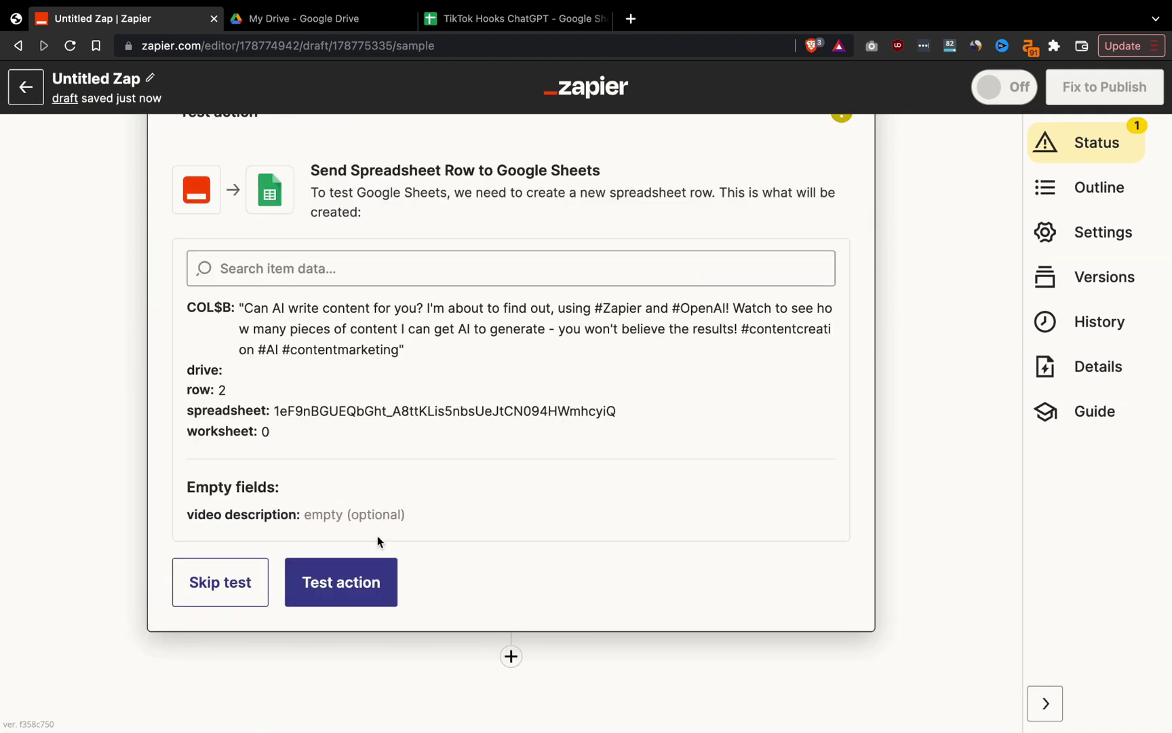
{"action": "left_click", "coordinate": [361, 584]}
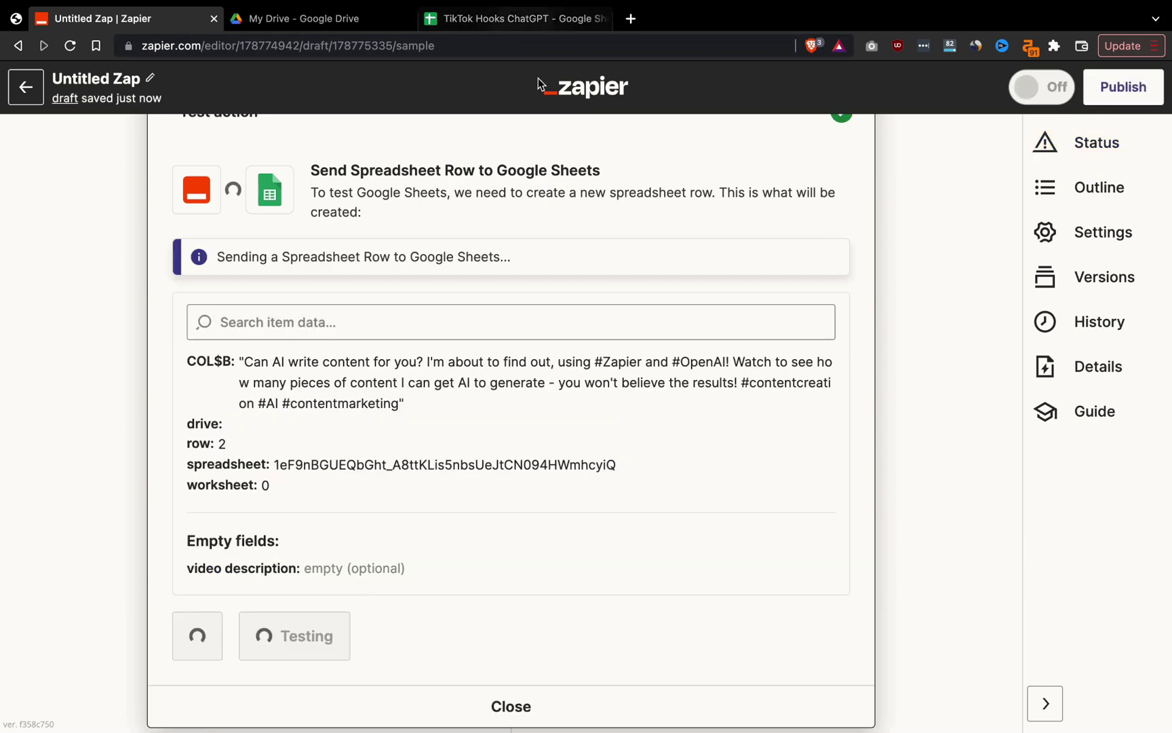
{"action": "left_click", "coordinate": [516, 18]}
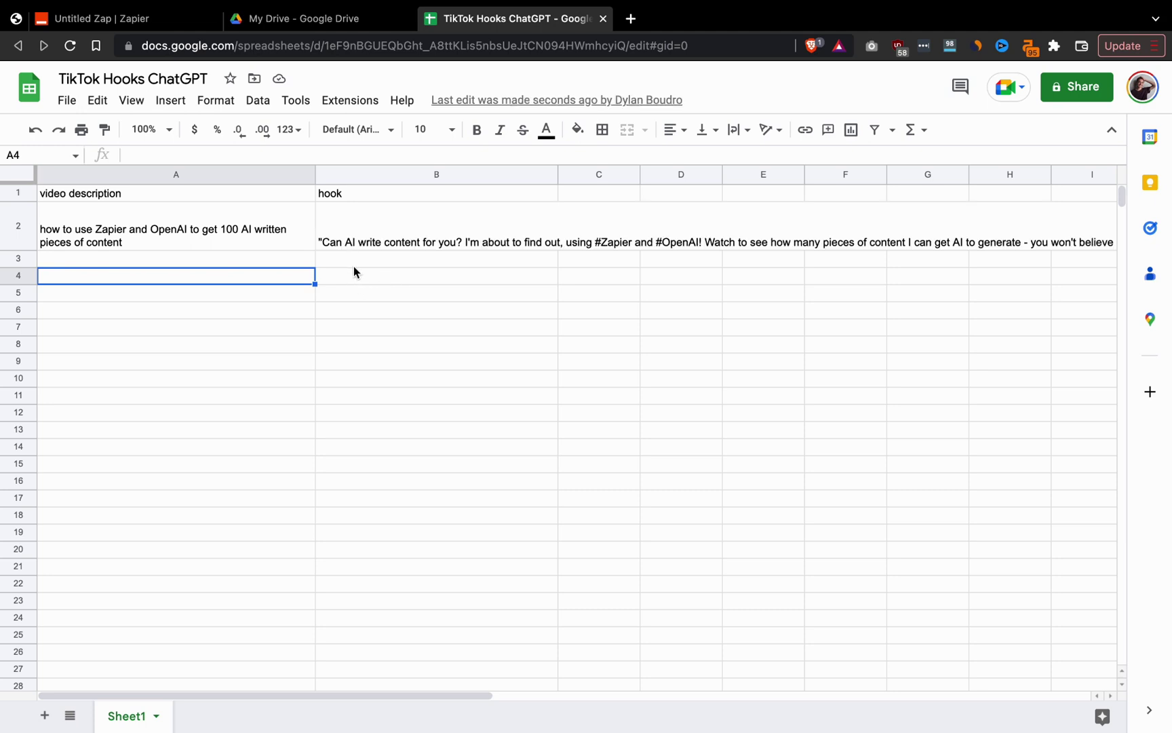
{"action": "left_click", "coordinate": [140, 20]}
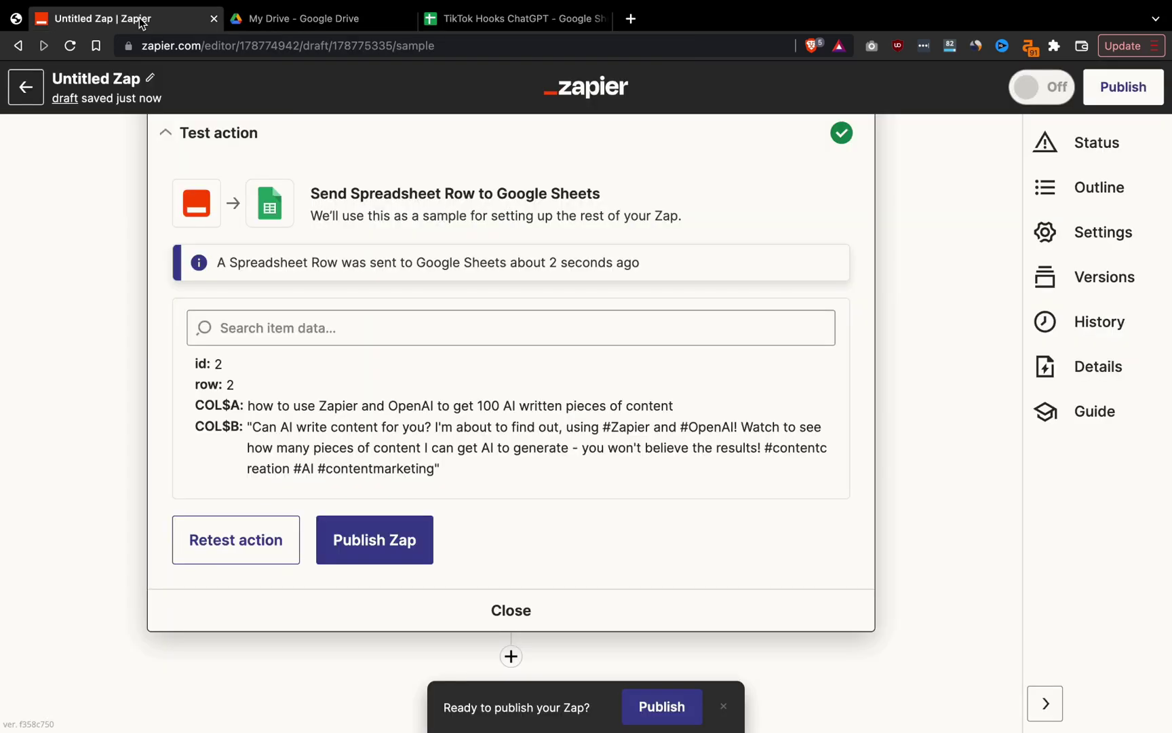
- Publish the Zap, switch it on, and go to the list of all Zaps
{"action": "left_click", "coordinate": [383, 540]}
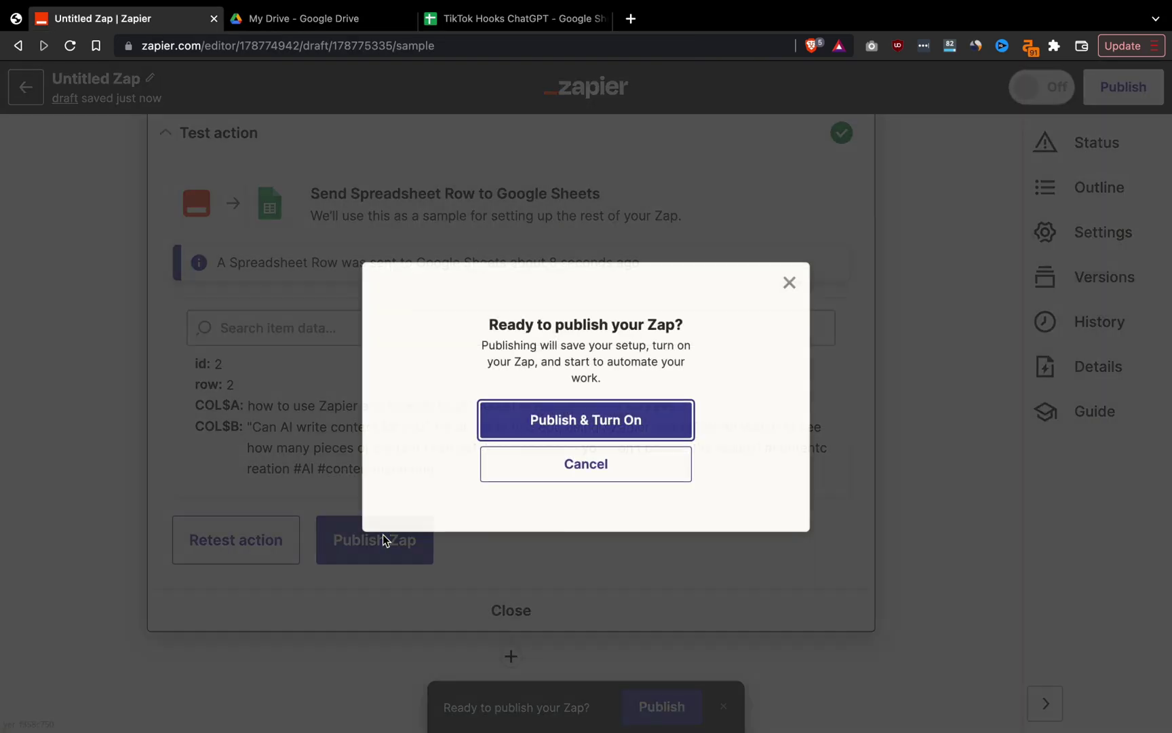
{"action": "left_click", "coordinate": [568, 426]}
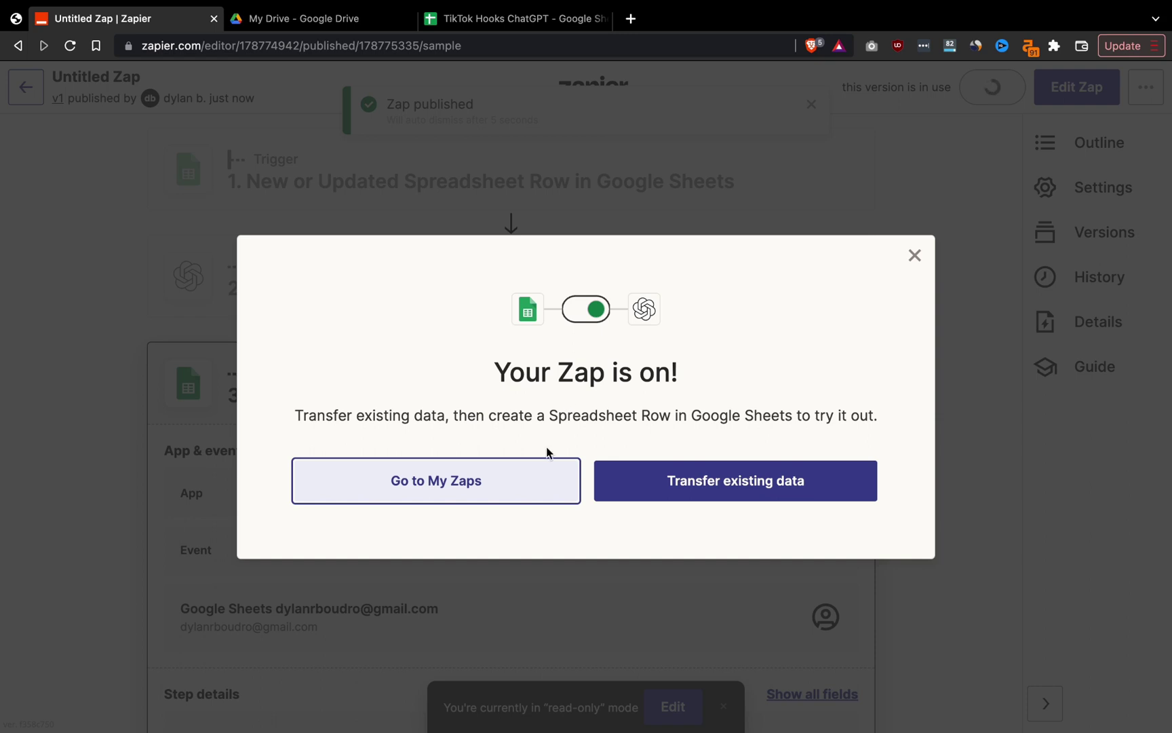
{"action": "left_click", "coordinate": [532, 491]}
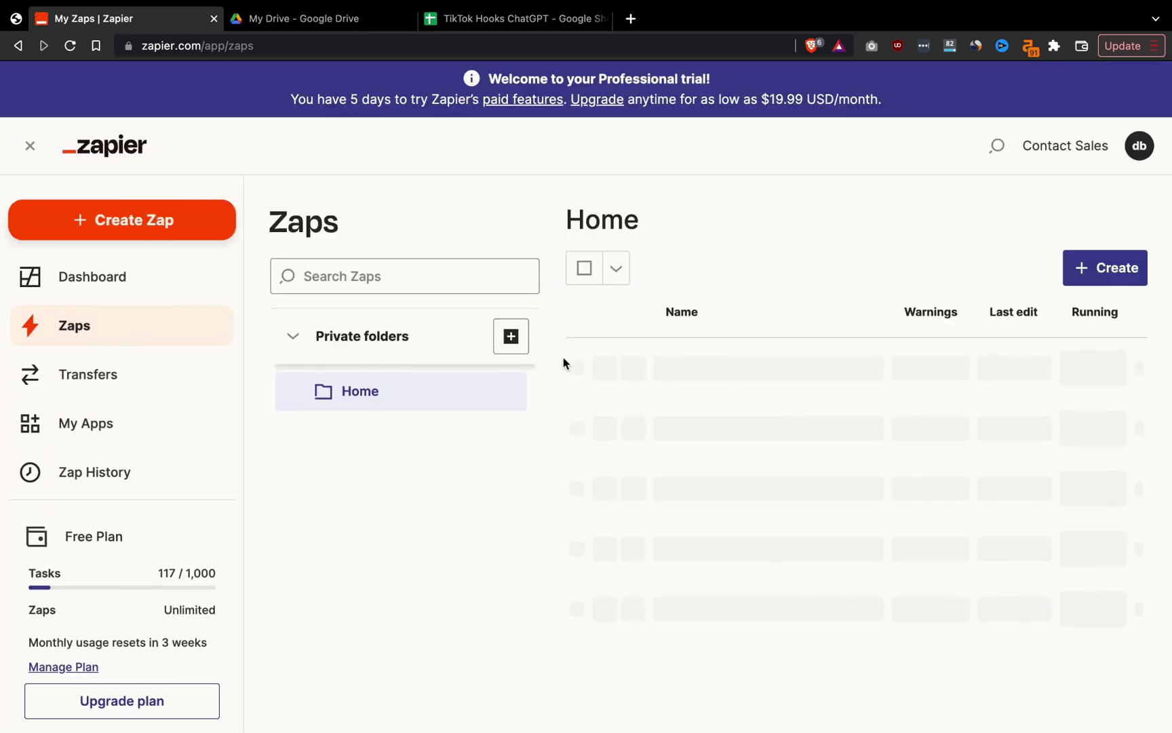
- Open the newly published Zap and rename it 'OpenAI Tiktok Hooks'
{"action": "scroll", "coordinate": [563, 363], "scroll_direction": "down", "scroll_amount": 3}
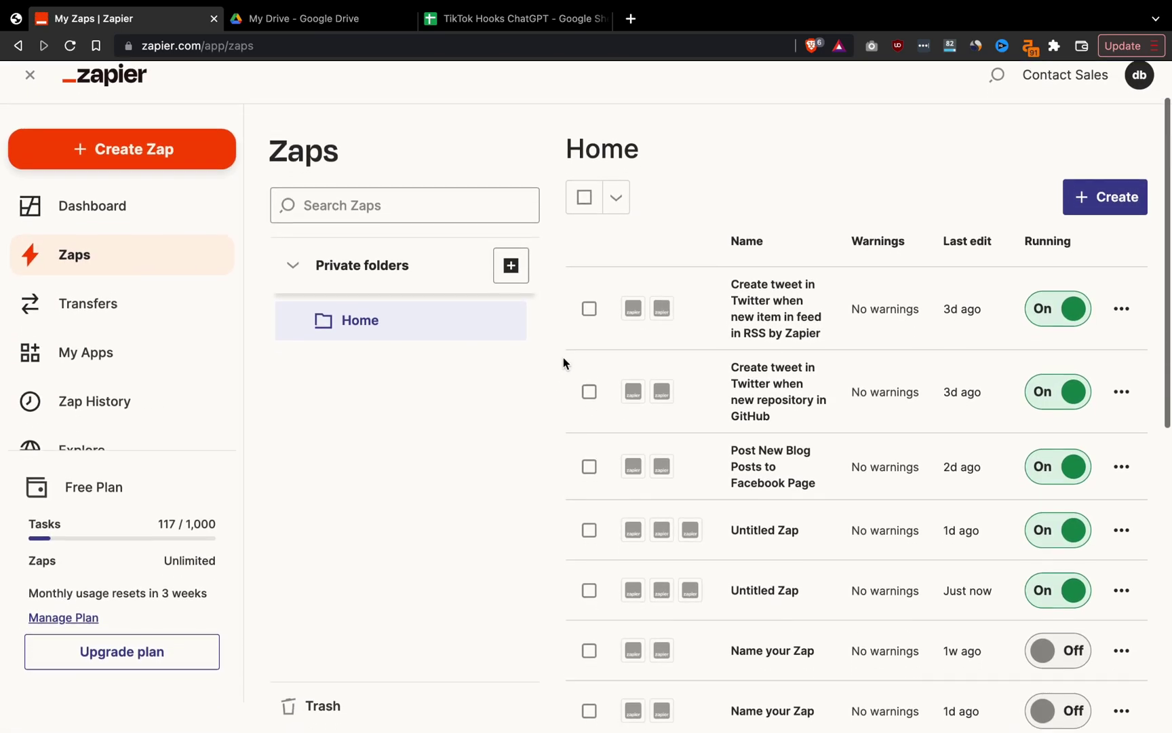
{"action": "scroll", "coordinate": [584, 475], "scroll_direction": "down", "scroll_amount": 1}
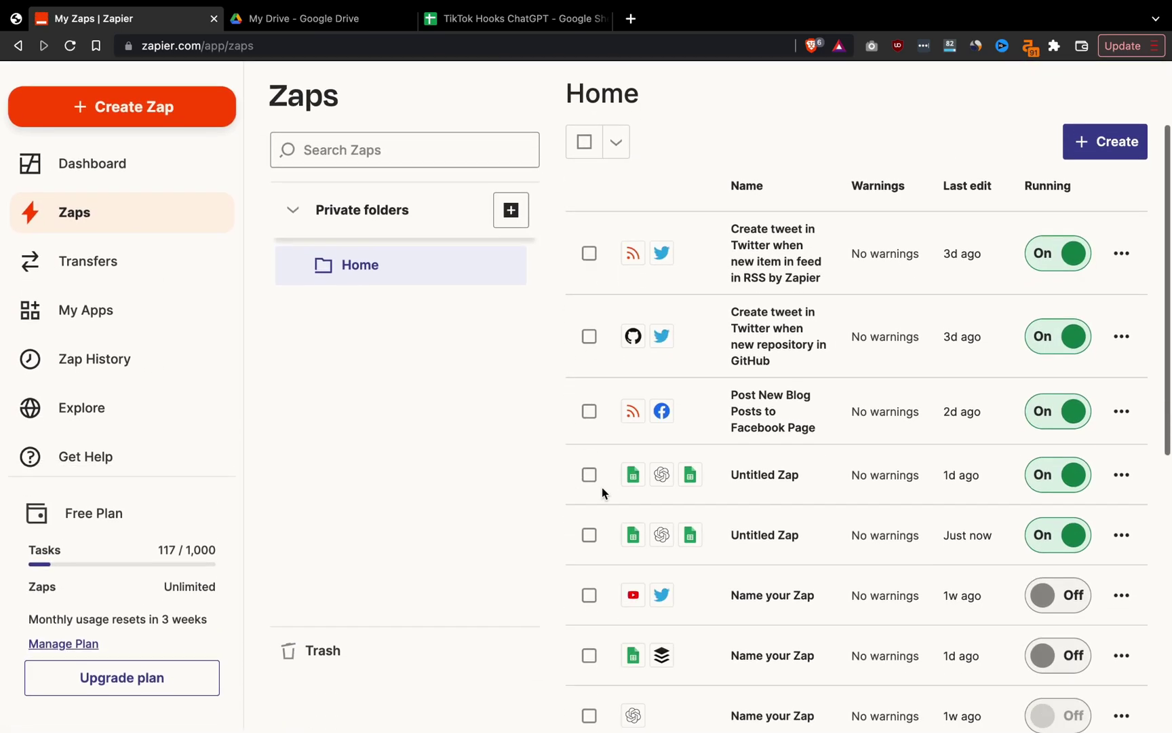
{"action": "left_click", "coordinate": [785, 538]}
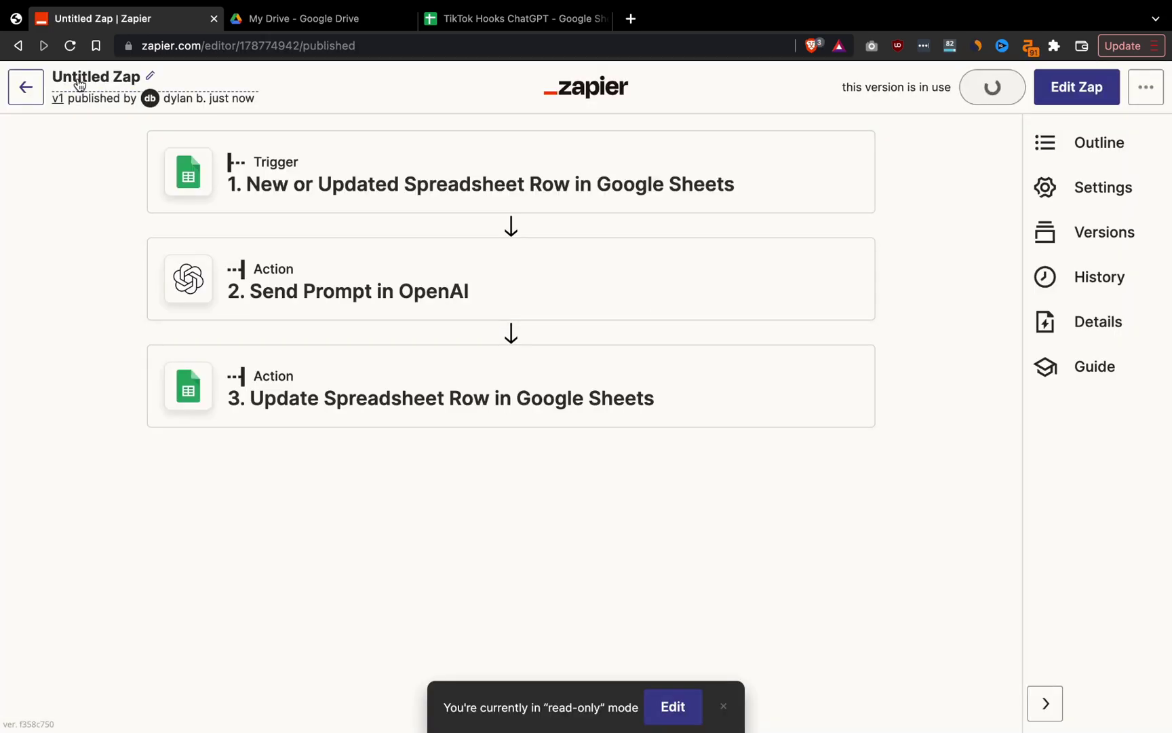
{"action": "left_click", "coordinate": [79, 83]}
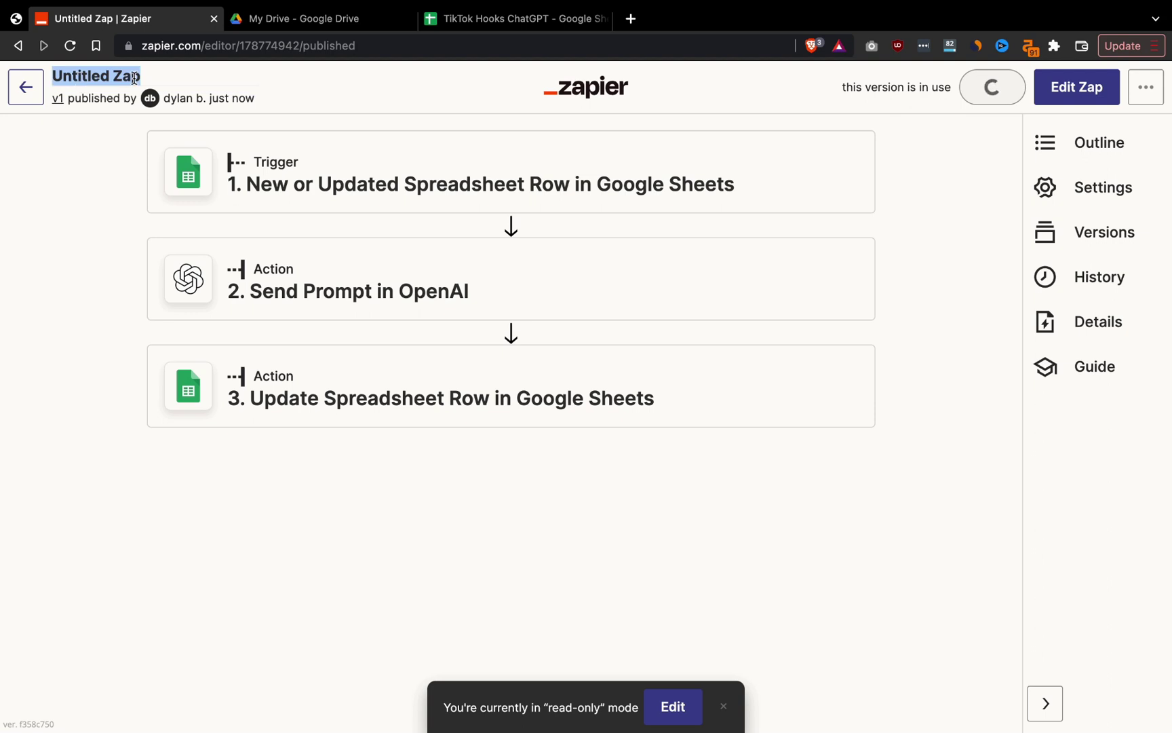
{"action": "type", "text": "op"}
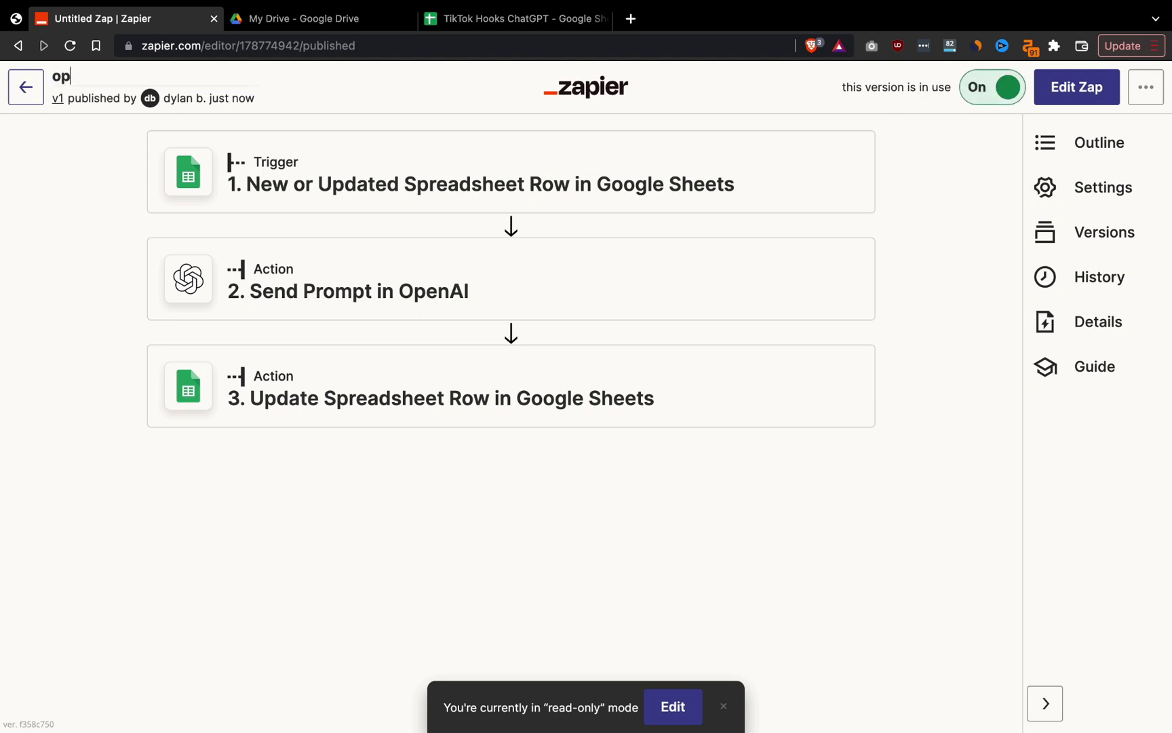
{"action": "key", "text": "BackSpace"}
{"action": "key", "text": "BackSpace"}
{"action": "type", "text": "OpenAI Tiktok"}
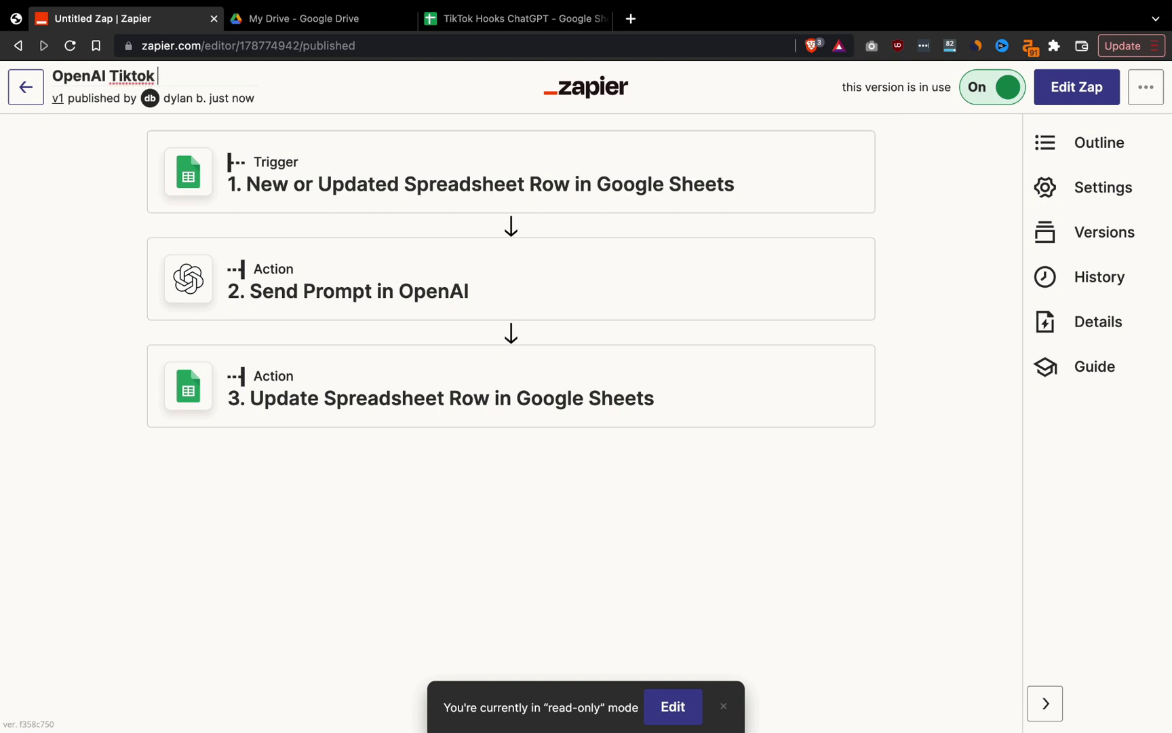
{"action": "type", "text": " Hooks"}
{"action": "key", "text": "Return"}
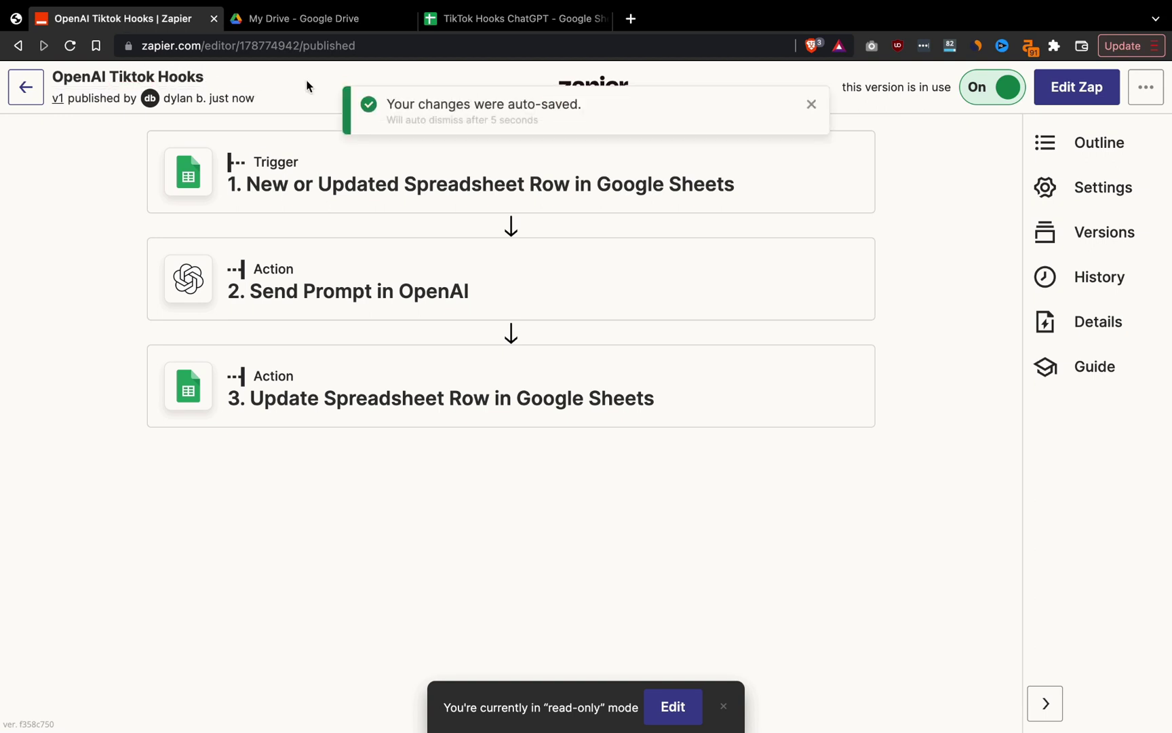
- In the TikTok Hooks ChatGPT sheet, enter the ChatGPT website-traffic description in A3 and 'how to use AI to improve your website' in A4
{"action": "left_click", "coordinate": [465, 21]}
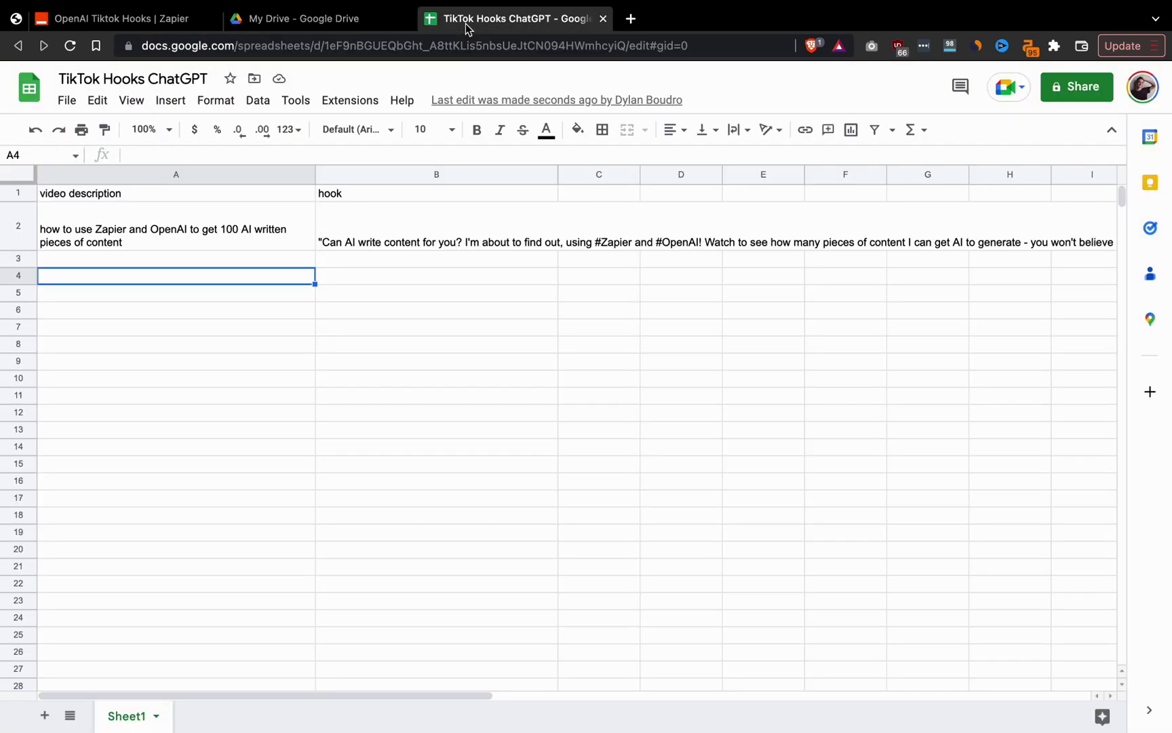
{"action": "left_click", "coordinate": [112, 263]}
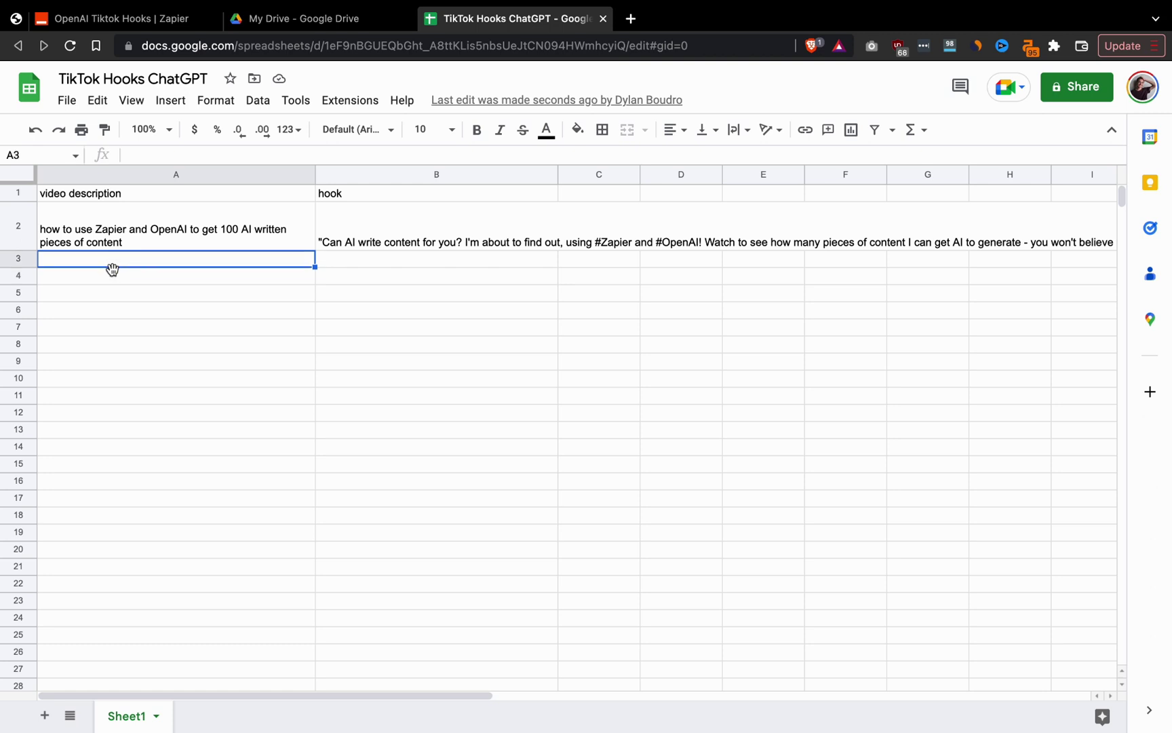
{"action": "type", "text": "how to use C"}
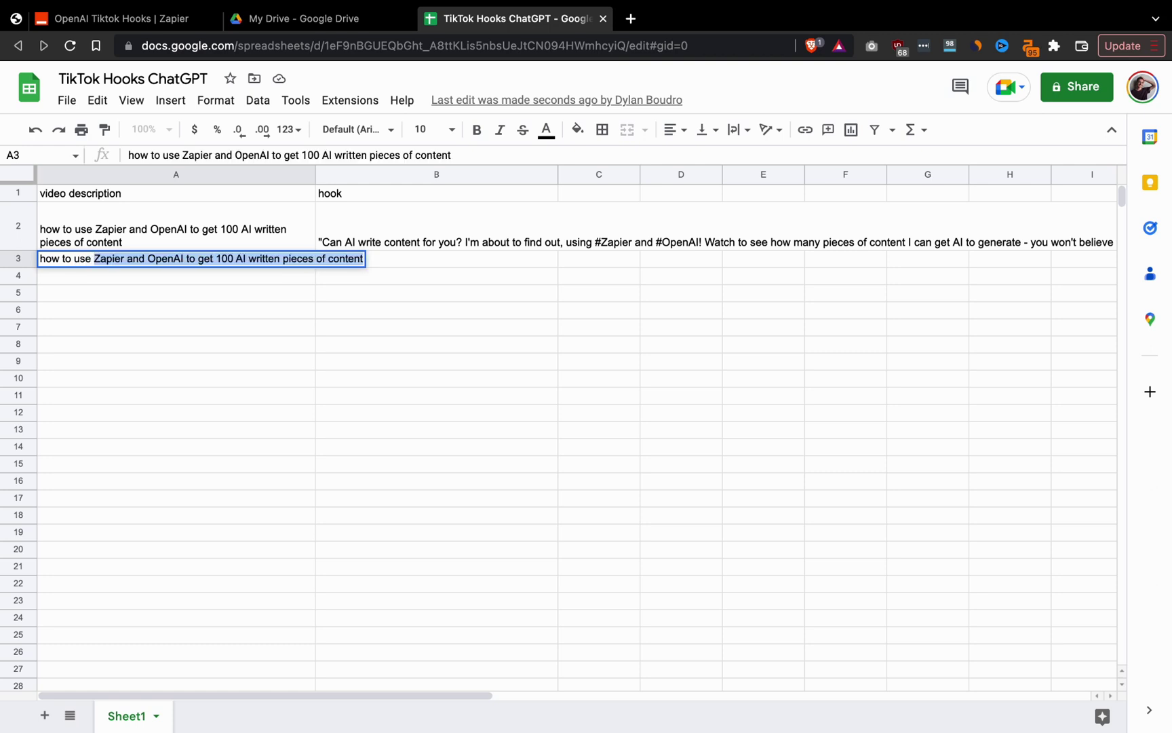
{"action": "type", "text": "hatGPT to"}
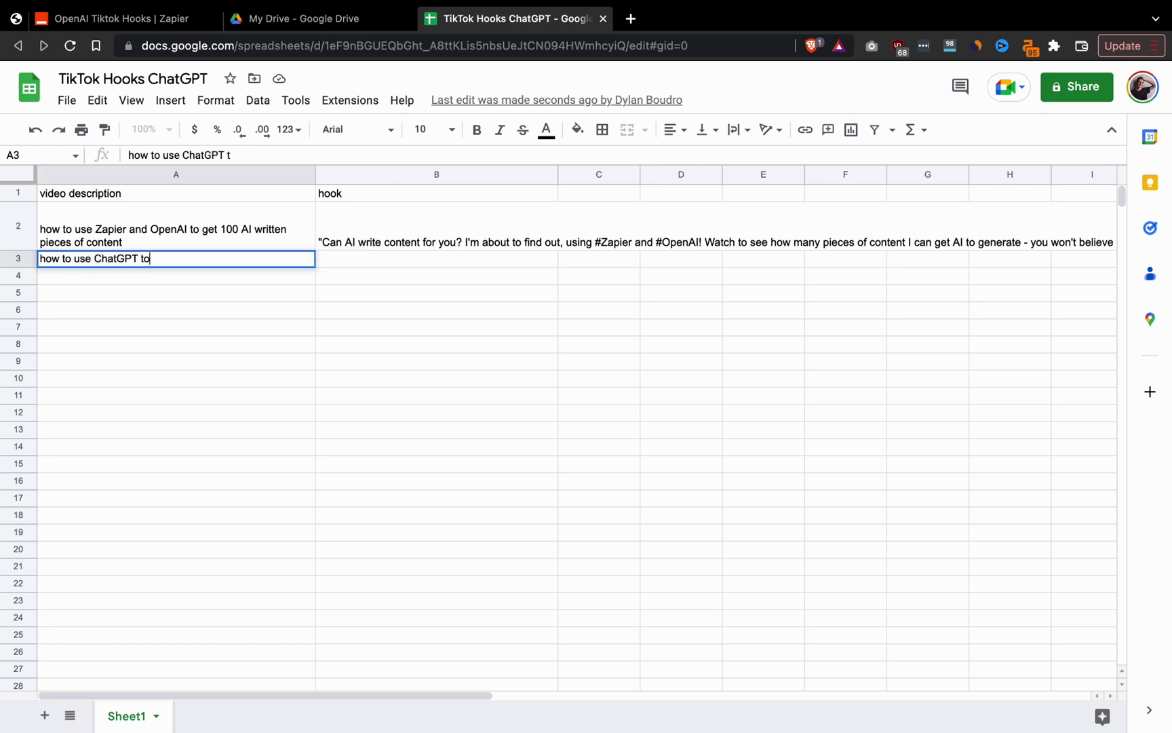
{"action": "type", "text": " maximize you"}
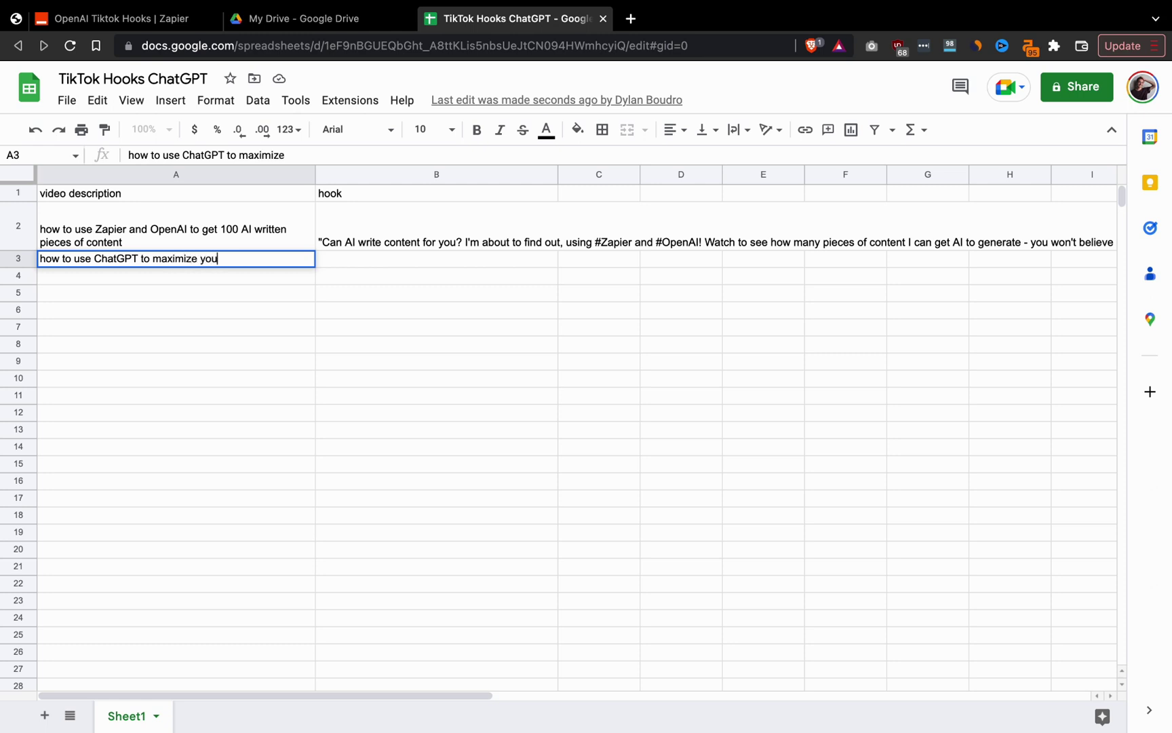
{"action": "type", "text": "r website traffic"}
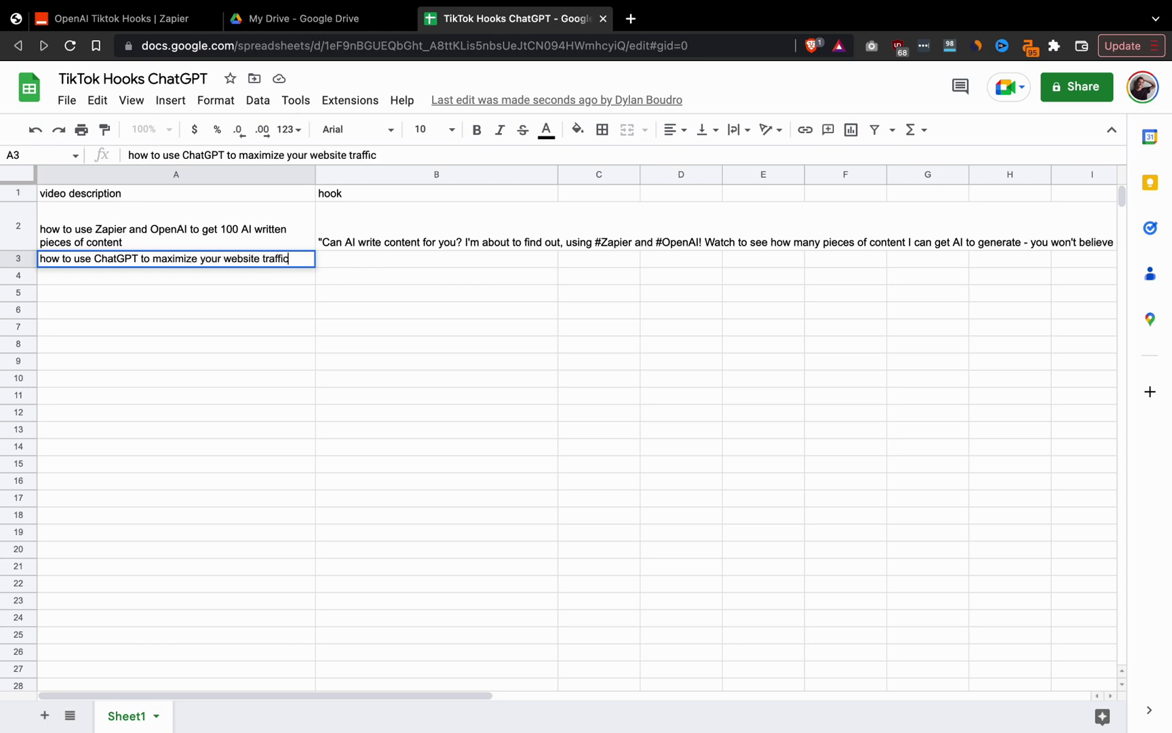
{"action": "key", "text": "Return"}
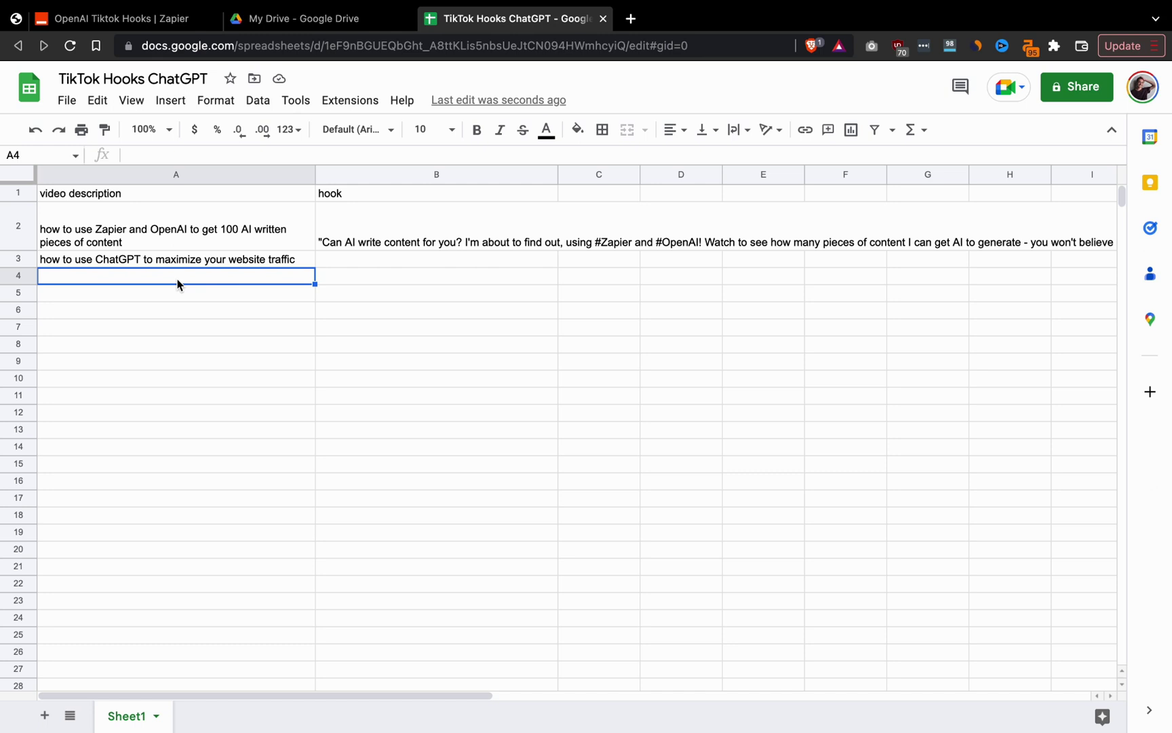
{"action": "type", "text": "how to use AI to improve your website"}
{"action": "key", "text": "Return"}
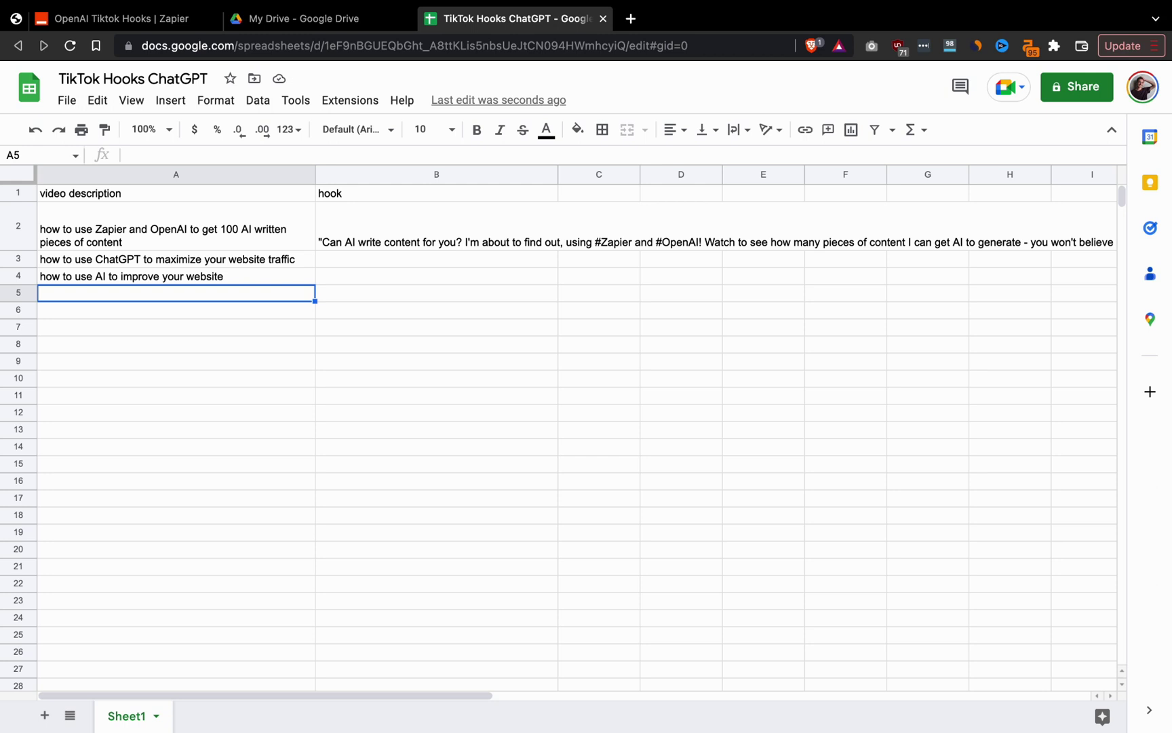
- Set column B to Wrap text wrapping and drag row 2 taller so the hooks display fully
{"action": "left_click", "coordinate": [414, 175]}
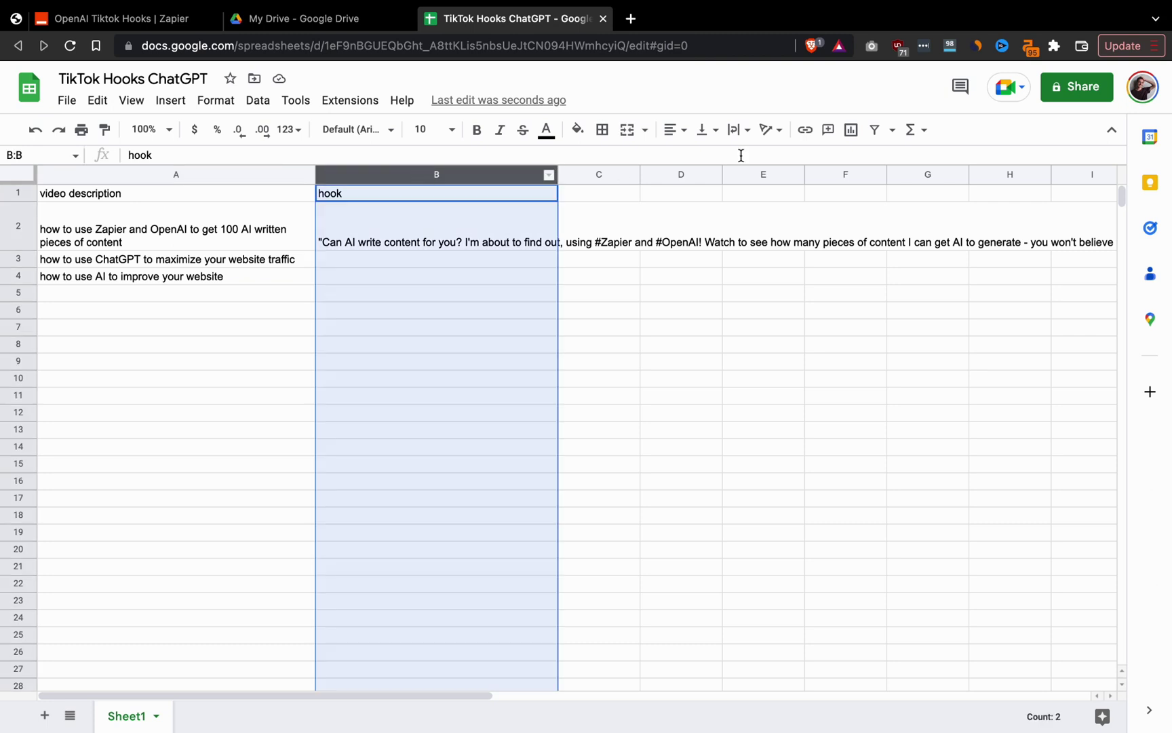
{"action": "left_click", "coordinate": [739, 131]}
{"action": "left_click", "coordinate": [757, 157]}
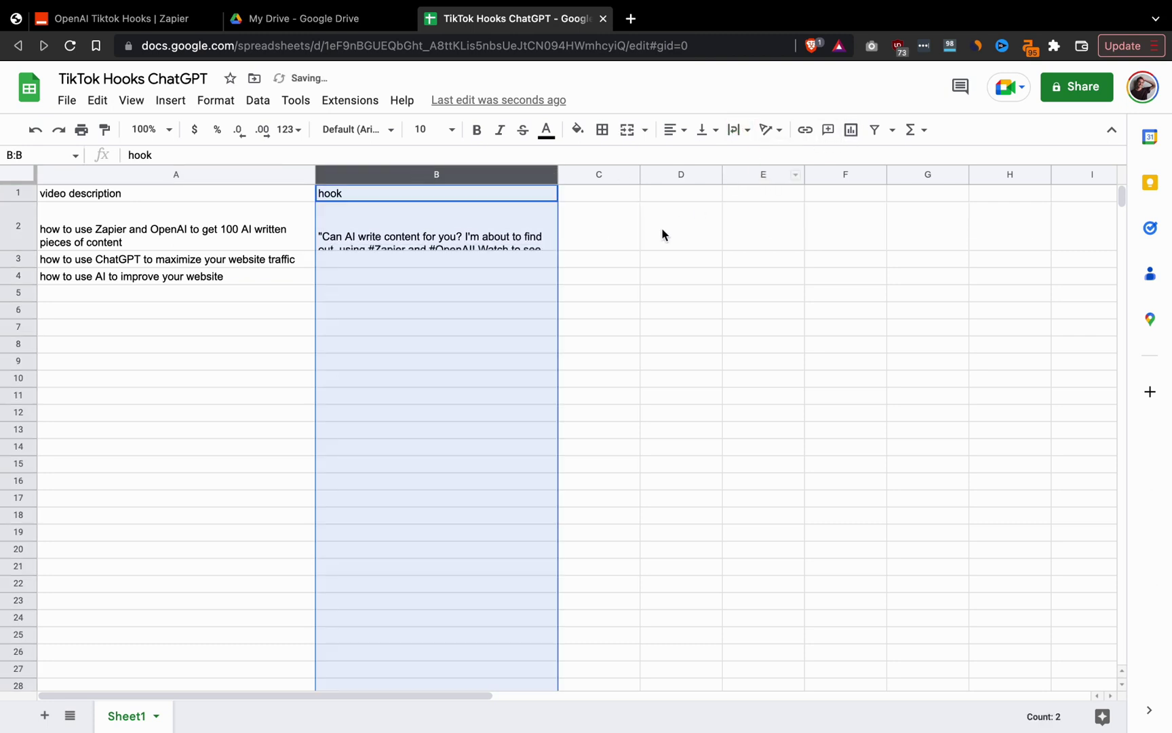
{"action": "left_click_drag", "start_coordinate": [18, 250], "coordinate": [19, 269]}
{"action": "left_click", "coordinate": [617, 369]}
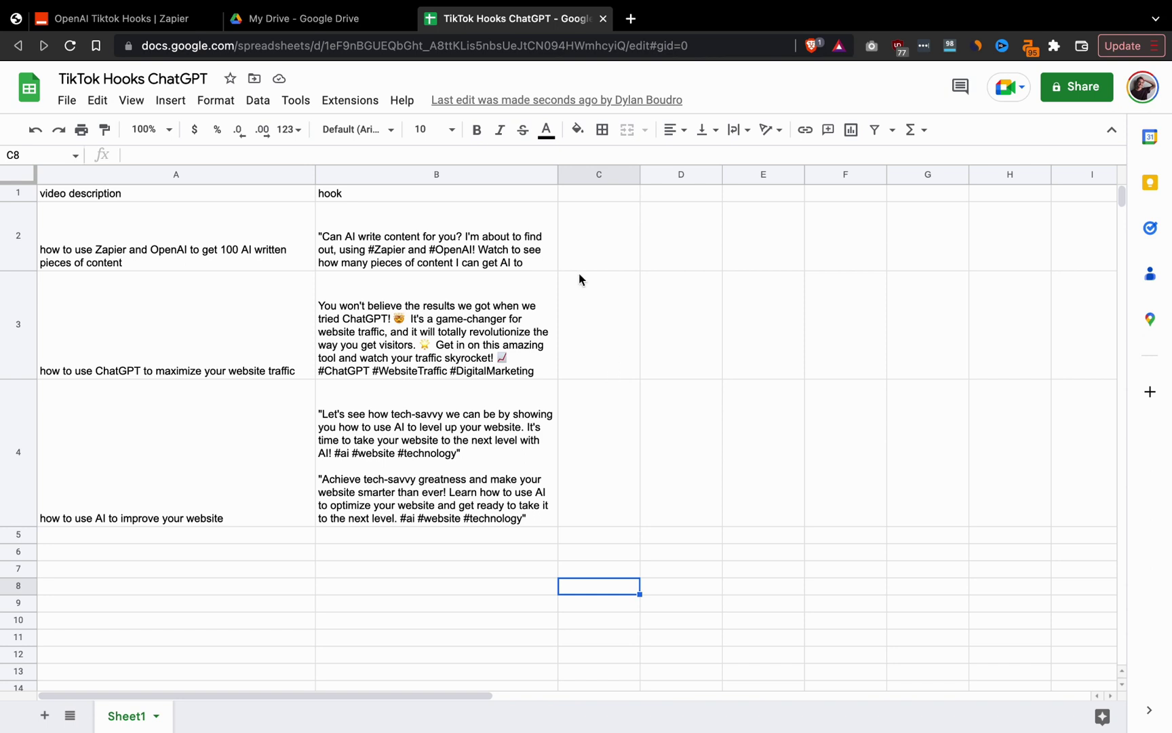
- Browse OpenAI's API and Research pages, scrolling through the Milestones cards to the Blog list
{"action": "left_click", "coordinate": [166, 25]}
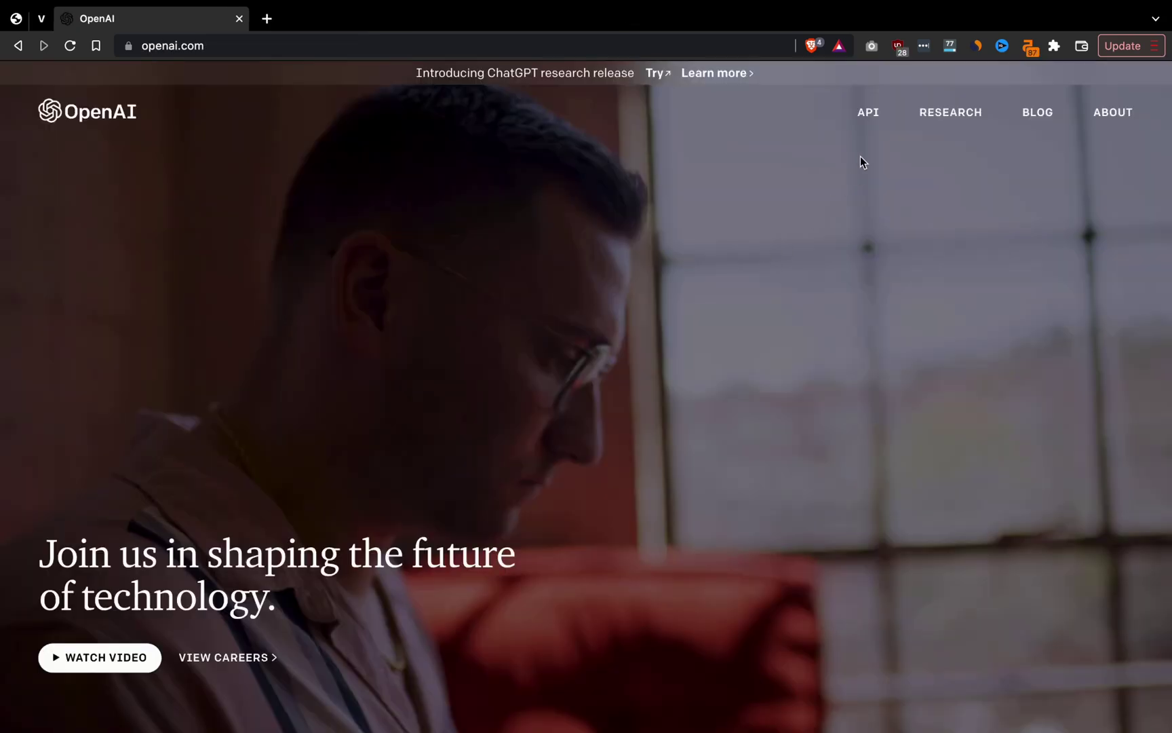
{"action": "left_click", "coordinate": [870, 117]}
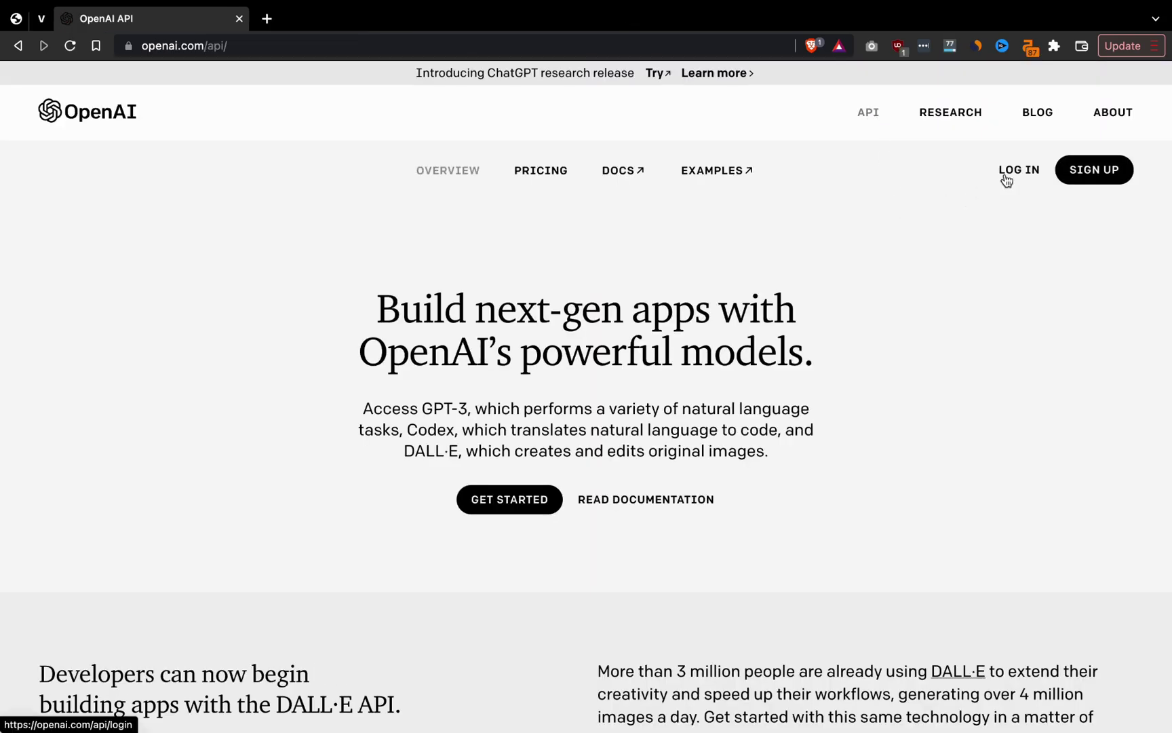
{"action": "left_click", "coordinate": [958, 118]}
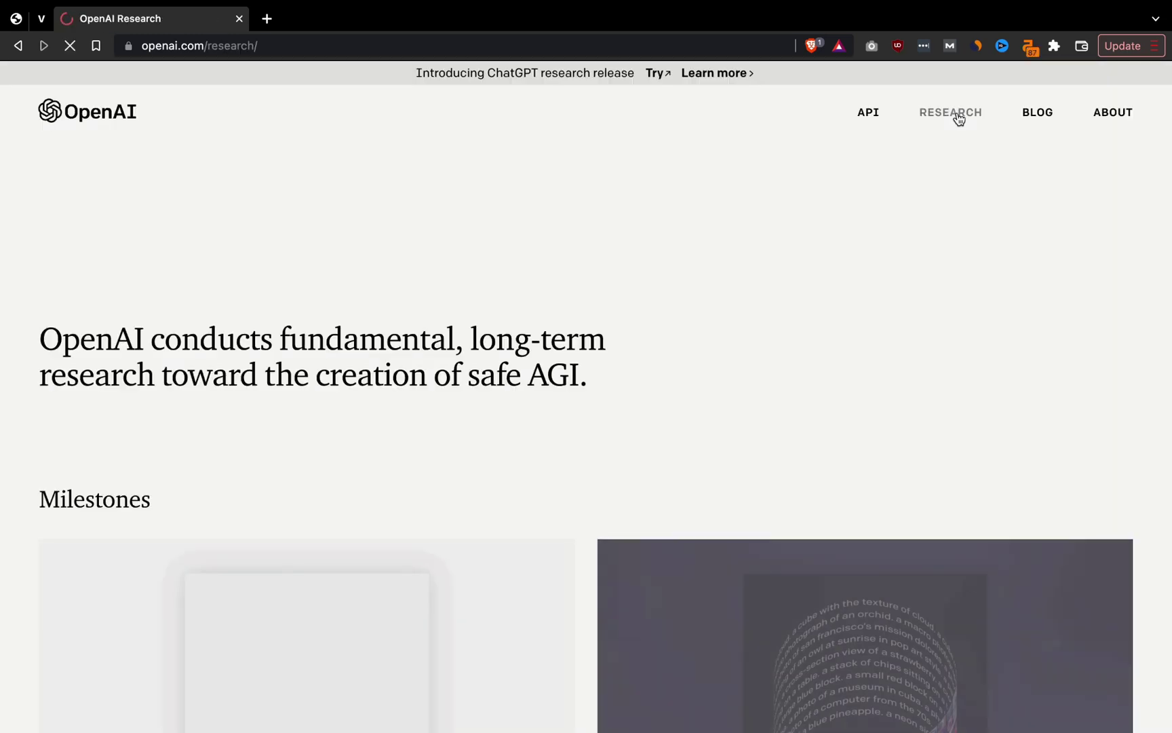
{"action": "scroll", "coordinate": [861, 294], "scroll_direction": "down", "scroll_amount": 4}
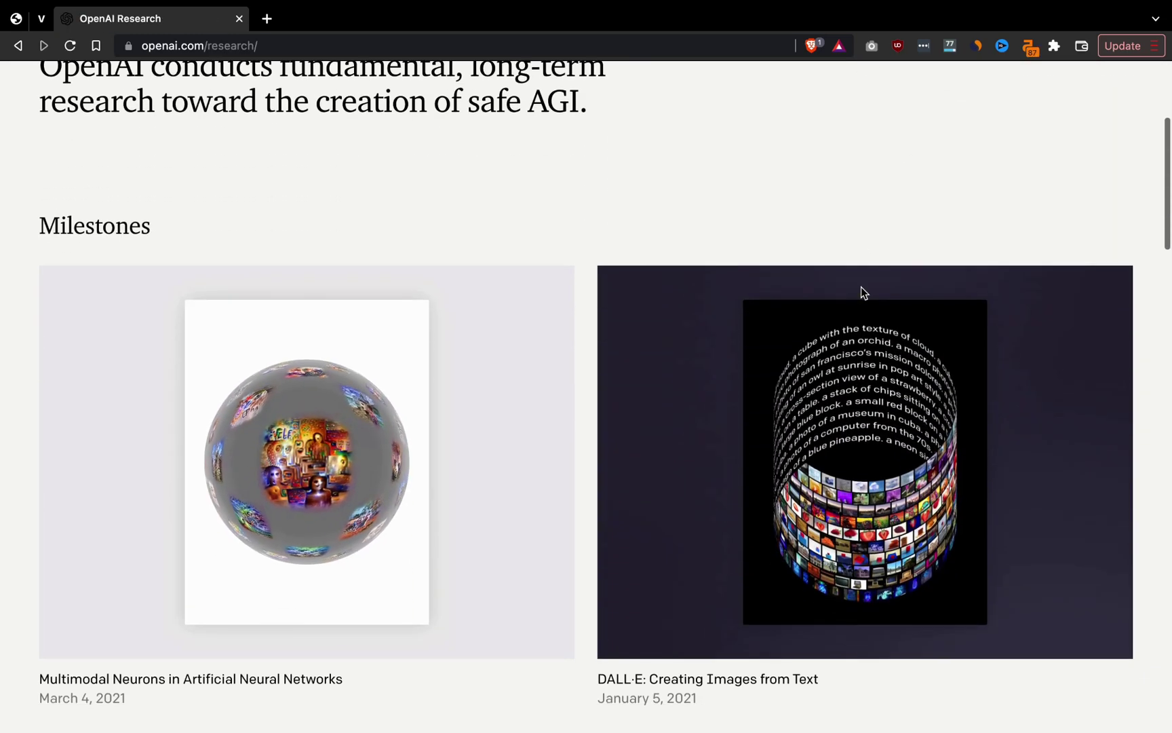
{"action": "scroll", "coordinate": [861, 292], "scroll_direction": "down", "scroll_amount": 3}
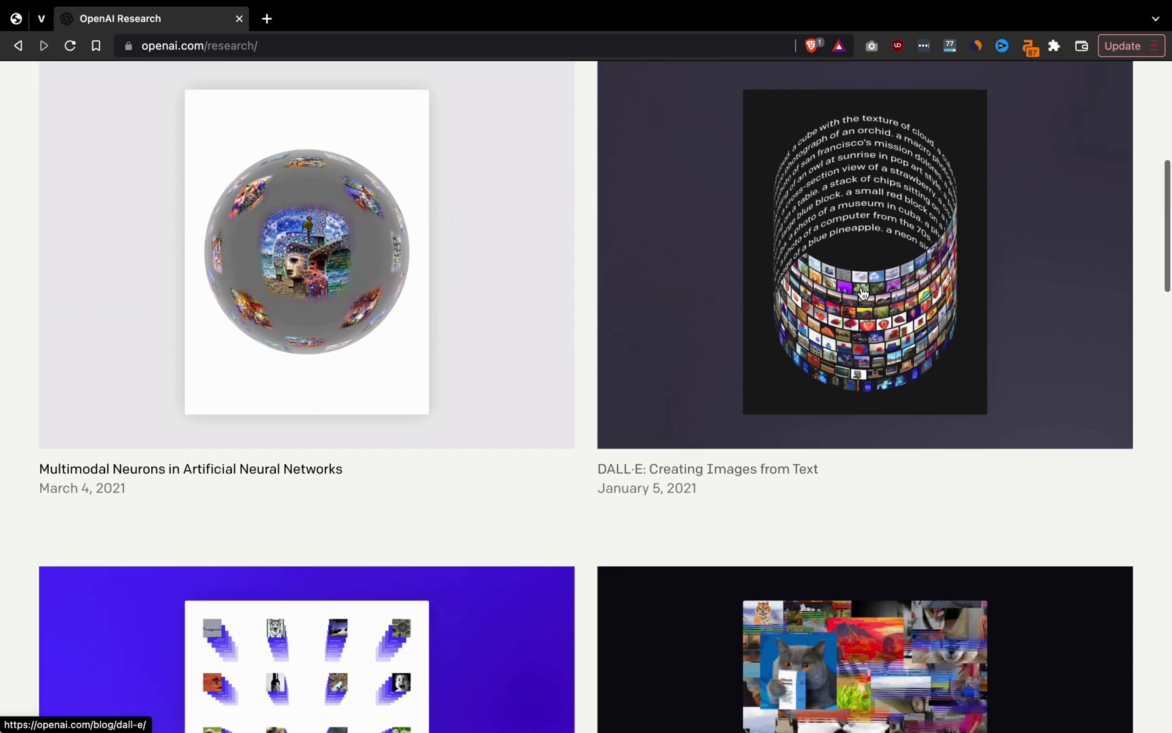
{"action": "scroll", "coordinate": [862, 293], "scroll_direction": "down", "scroll_amount": 6}
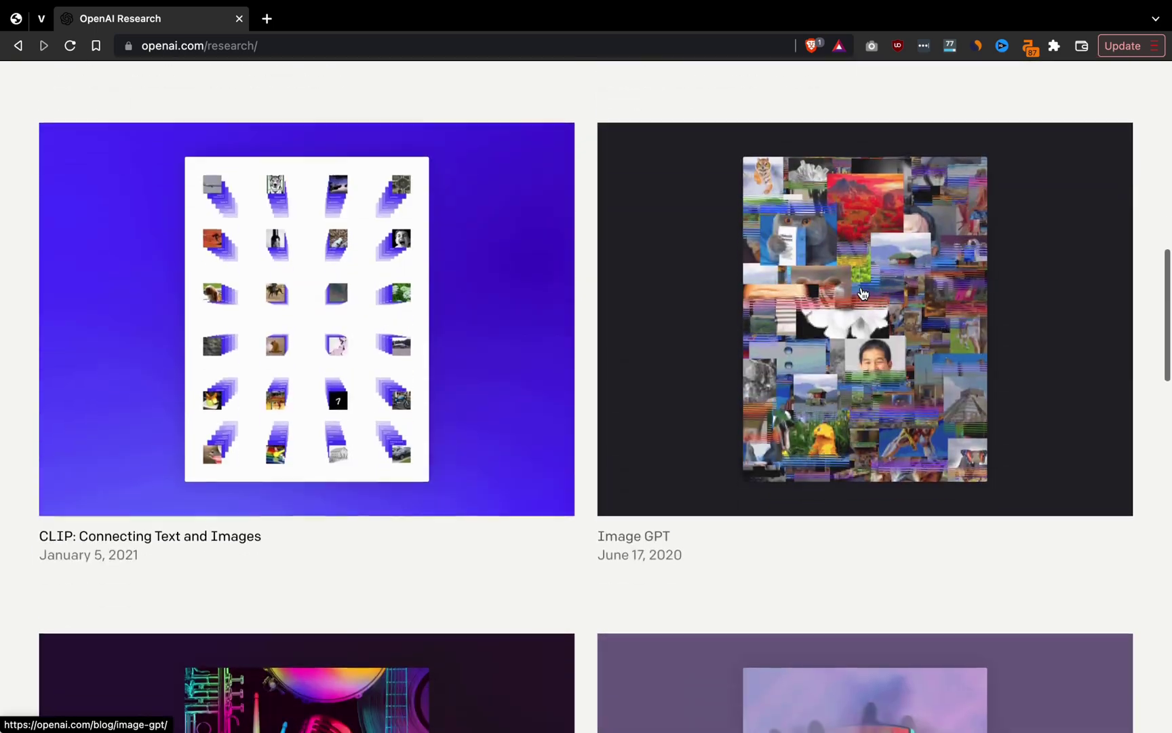
{"action": "scroll", "coordinate": [862, 293], "scroll_direction": "down", "scroll_amount": 6}
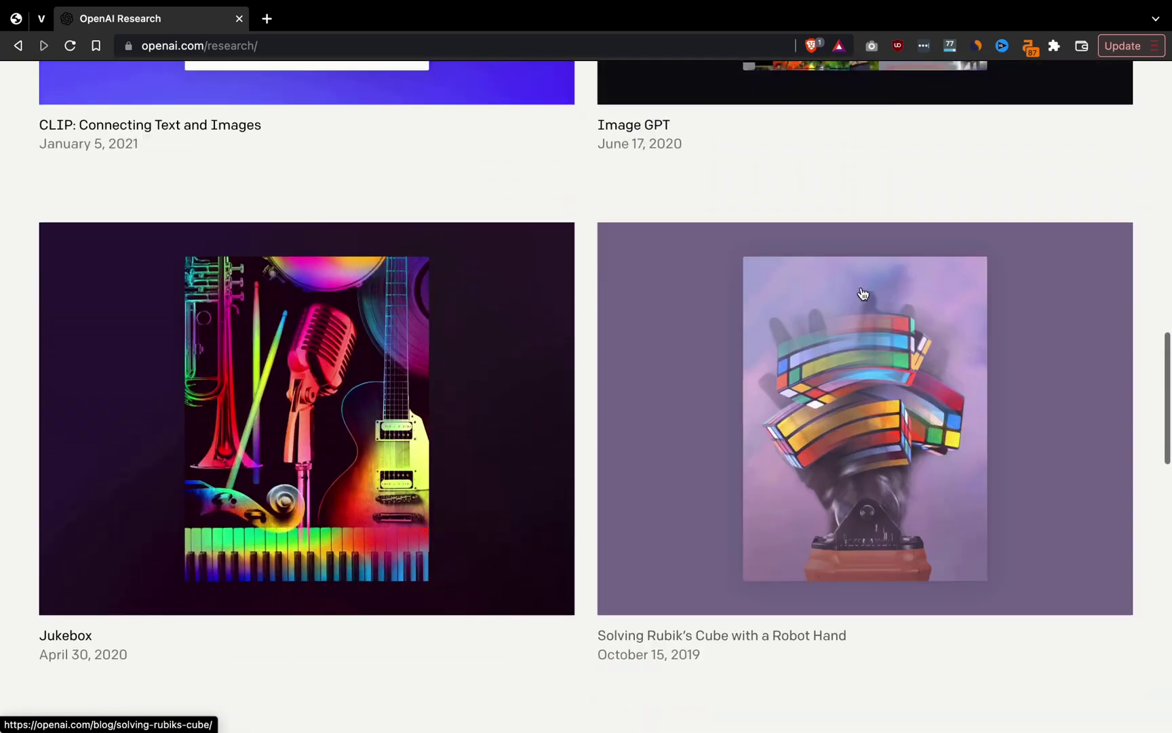
{"action": "scroll", "coordinate": [862, 293], "scroll_direction": "down", "scroll_amount": 6}
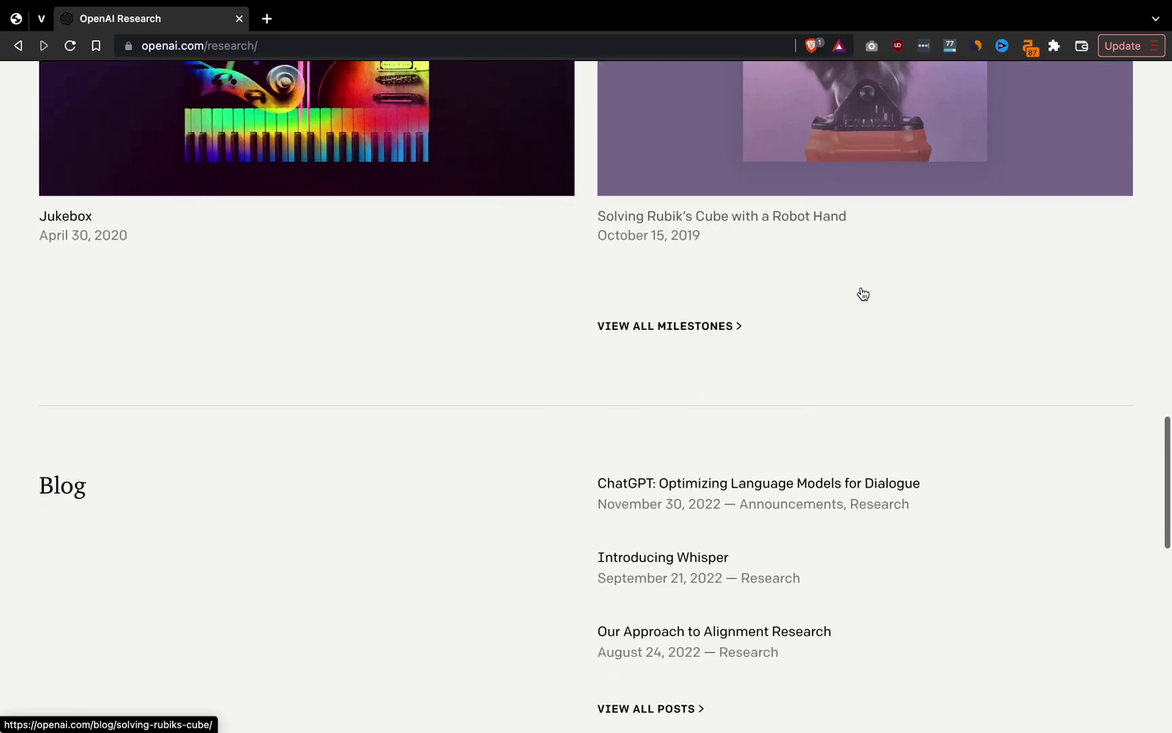
{"action": "key", "text": "ctrl+t"}
- Go to zapier.com, look over the connected apps under My Apps, then return to the Dashboard
{"action": "type", "text": "zapier"}
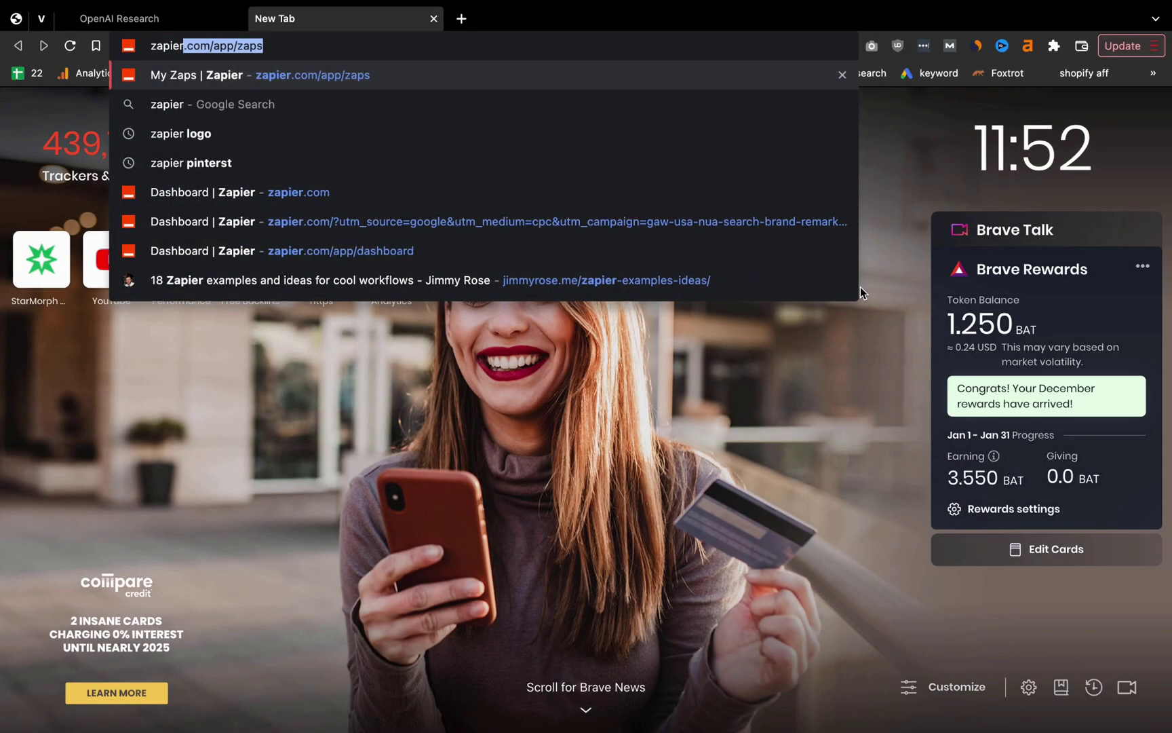
{"action": "key", "text": "Right"}
{"action": "key", "text": "BackSpace"}
{"action": "key", "text": "BackSpace"}
{"action": "key", "text": "BackSpace"}
{"action": "key", "text": "BackSpace"}
{"action": "key", "text": "BackSpace"}
{"action": "key", "text": "BackSpace"}
{"action": "key", "text": "BackSpace"}
{"action": "key", "text": "BackSpace"}
{"action": "key", "text": "BackSpace"}
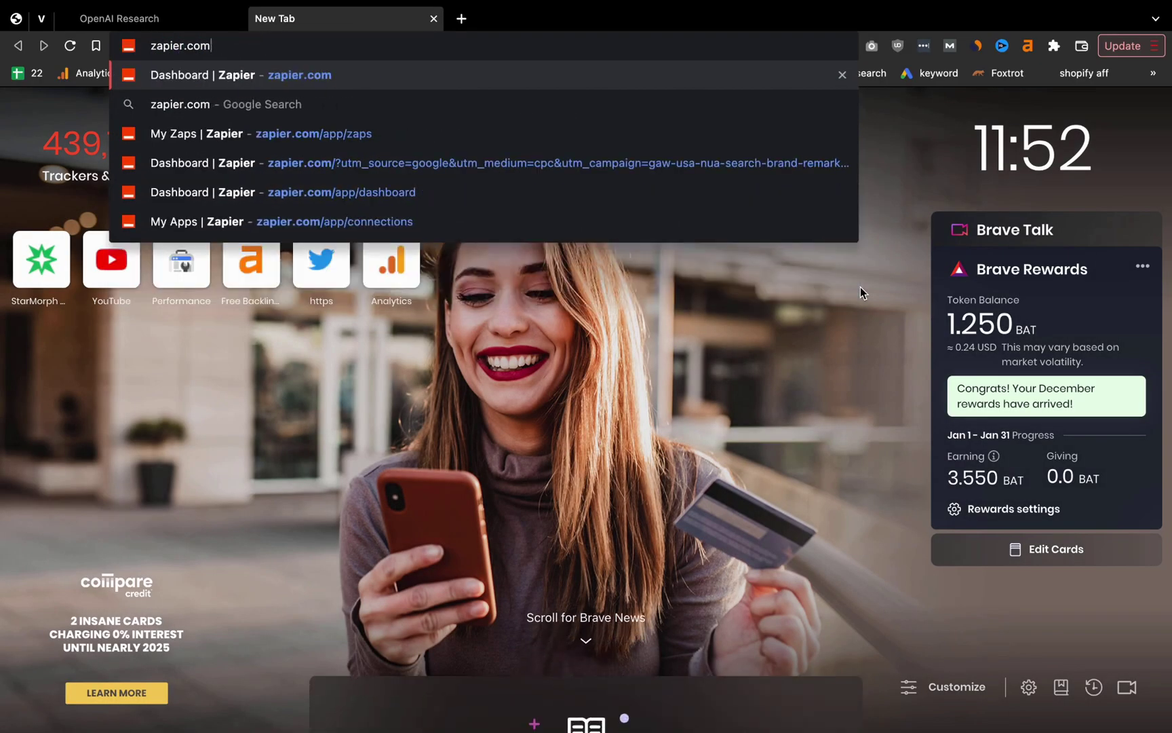
{"action": "key", "text": "Return"}
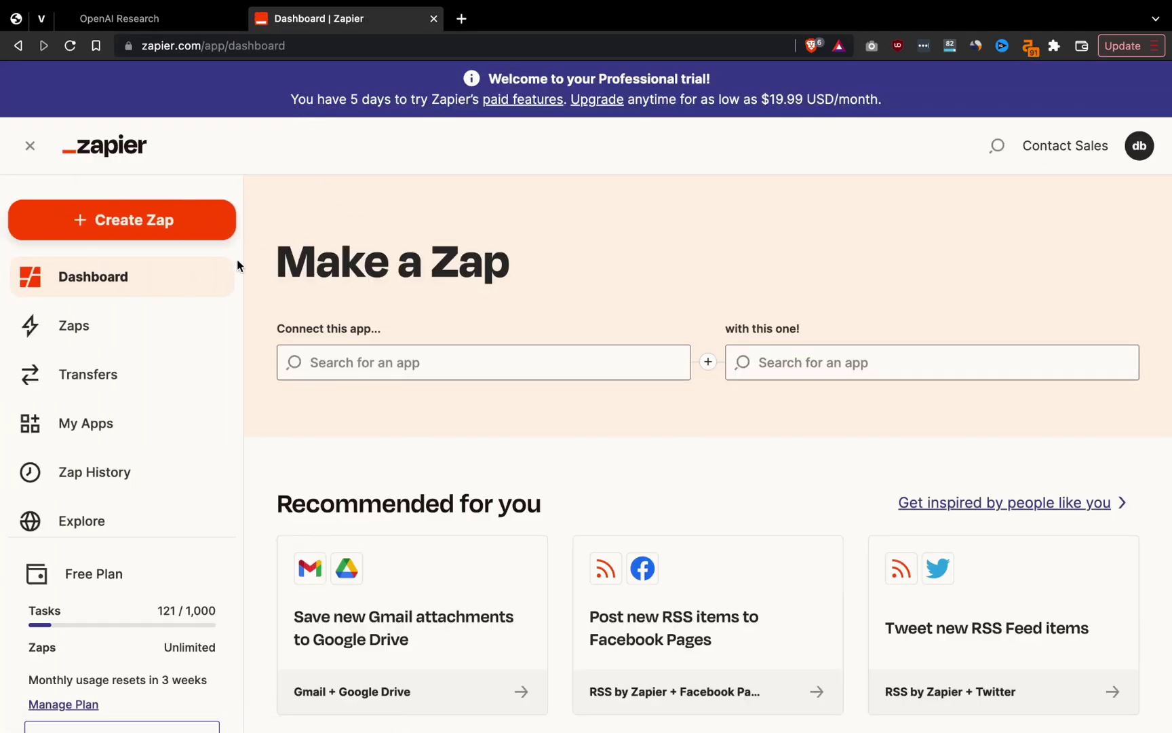
{"action": "left_click", "coordinate": [139, 422]}
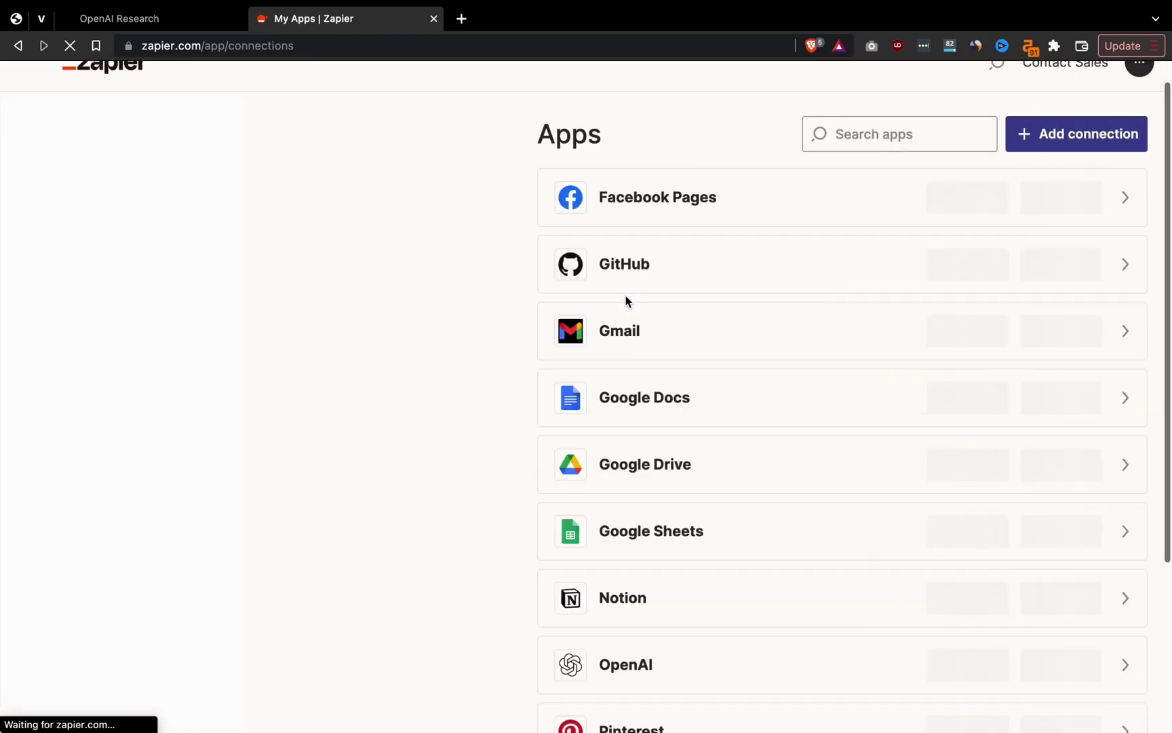
{"action": "scroll", "coordinate": [625, 301], "scroll_direction": "down", "scroll_amount": 3}
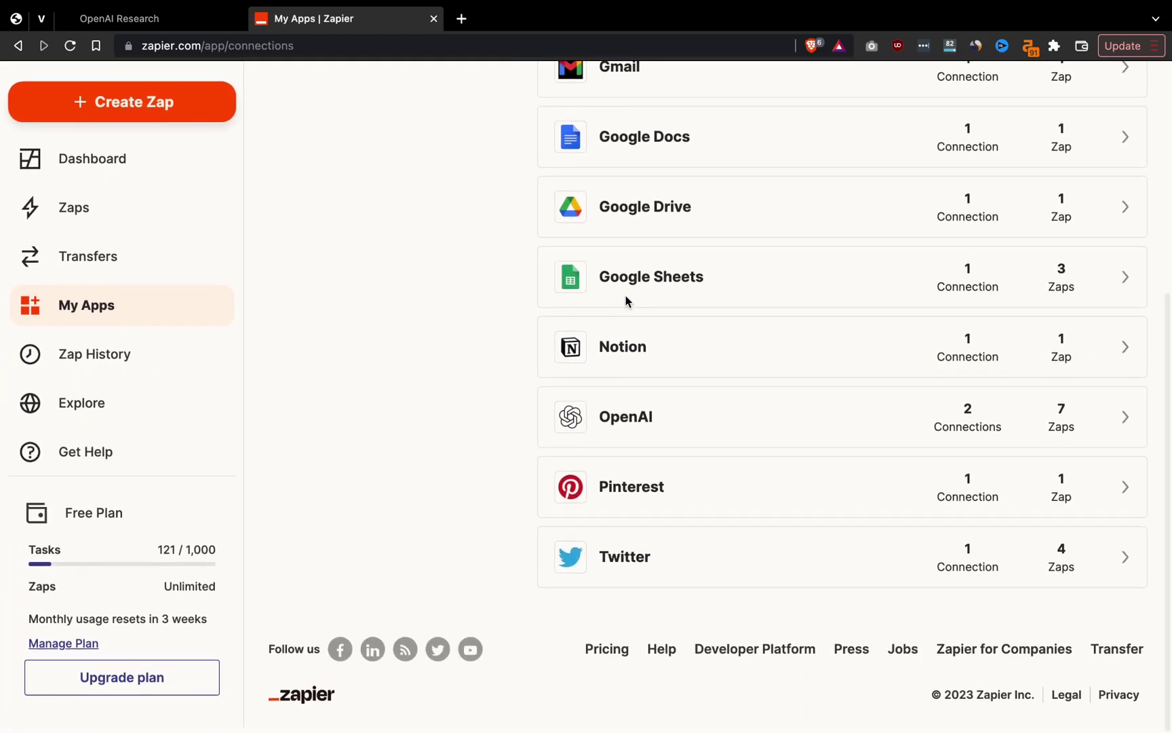
{"action": "scroll", "coordinate": [625, 302], "scroll_direction": "up", "scroll_amount": 4}
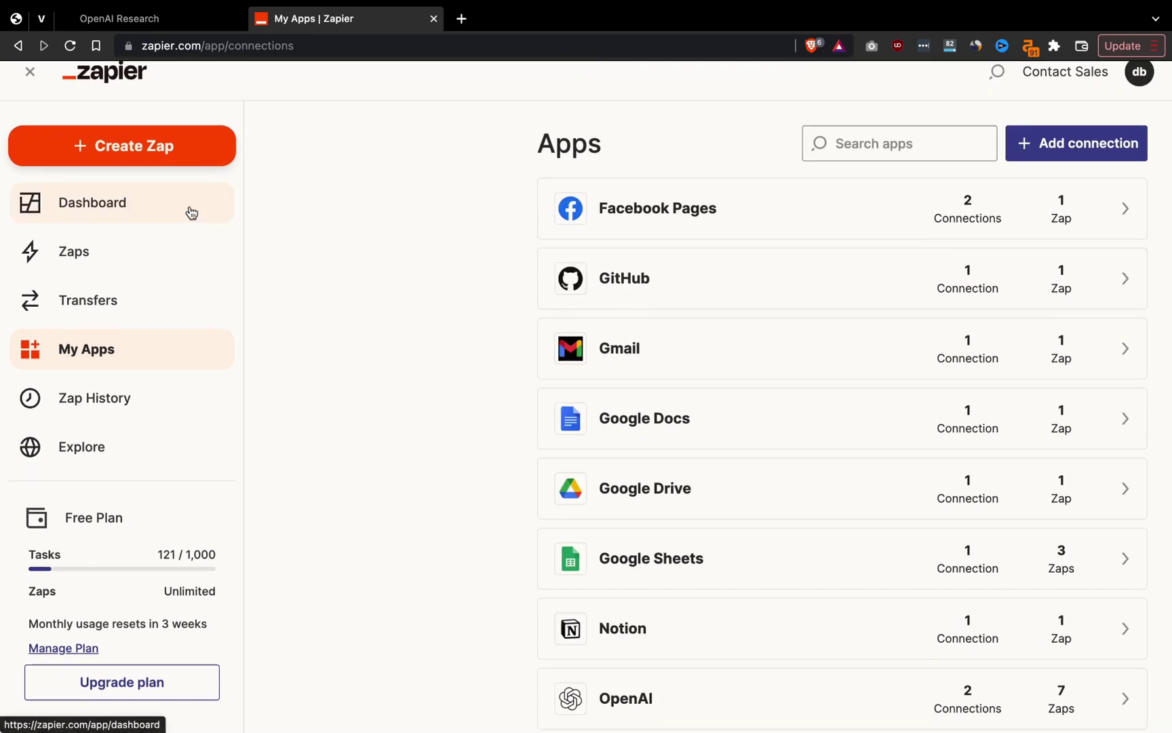
{"action": "left_click", "coordinate": [181, 210]}
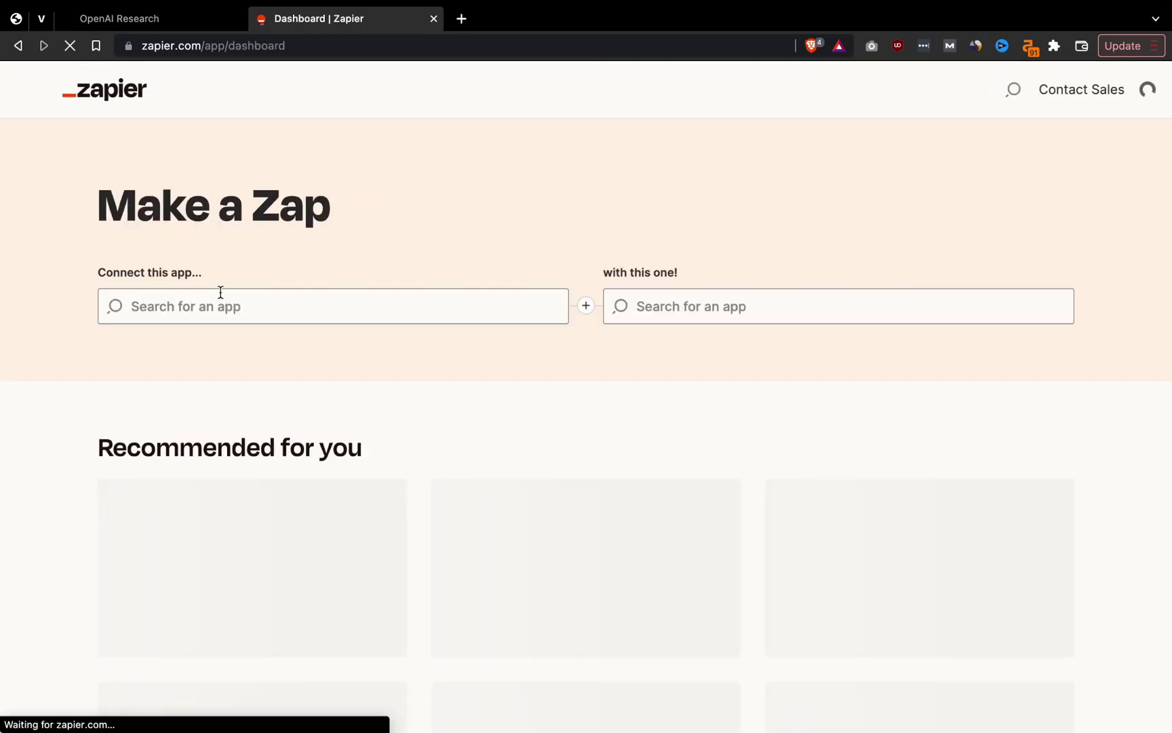